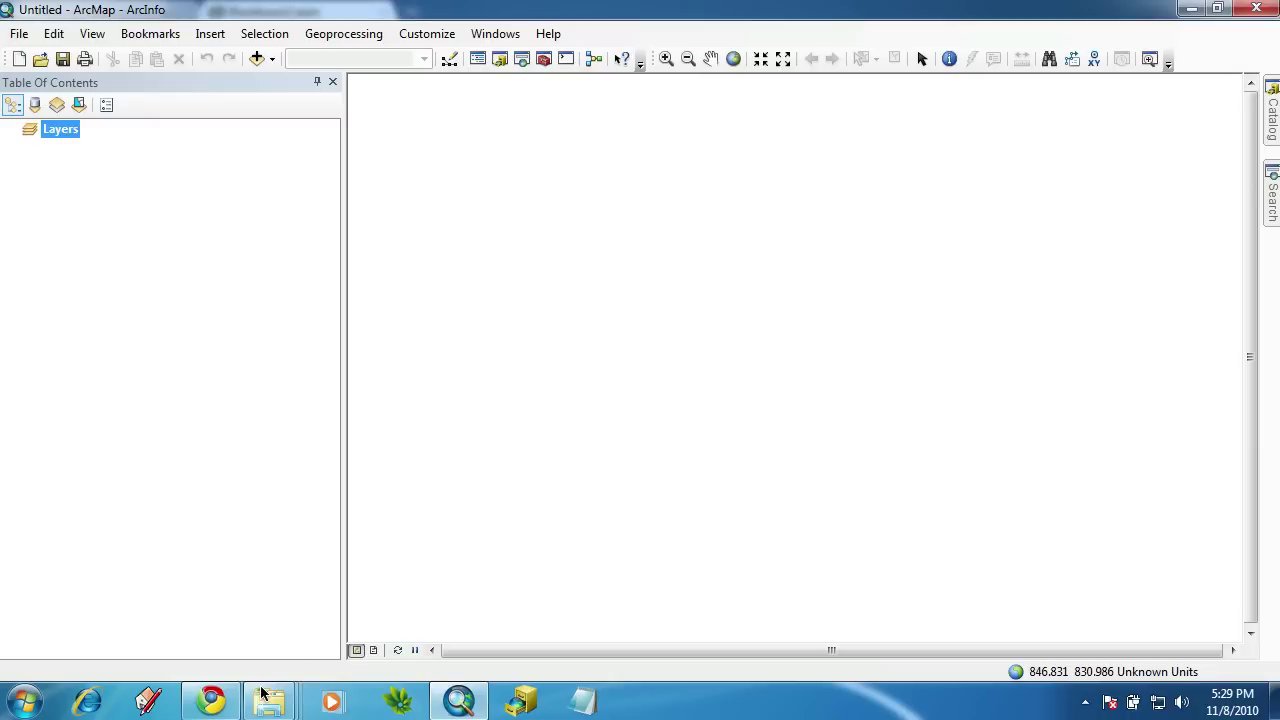
Switch from ArcMap to the LA 590 Blackboard Learn course page in Chrome.
{"action": "left_click", "coordinate": [213, 702]}
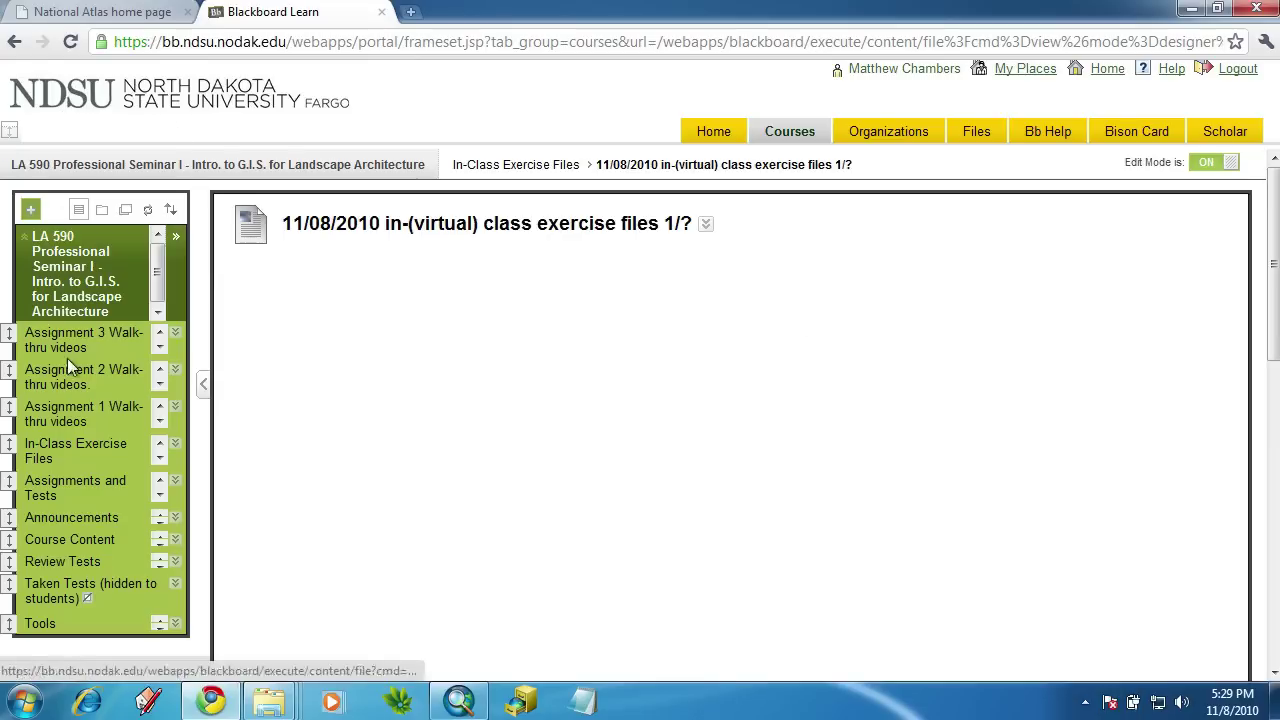
Download the 11/08/2010 in-class exercise files zip from In-Class Exercise Files.
{"action": "left_click", "coordinate": [61, 455]}
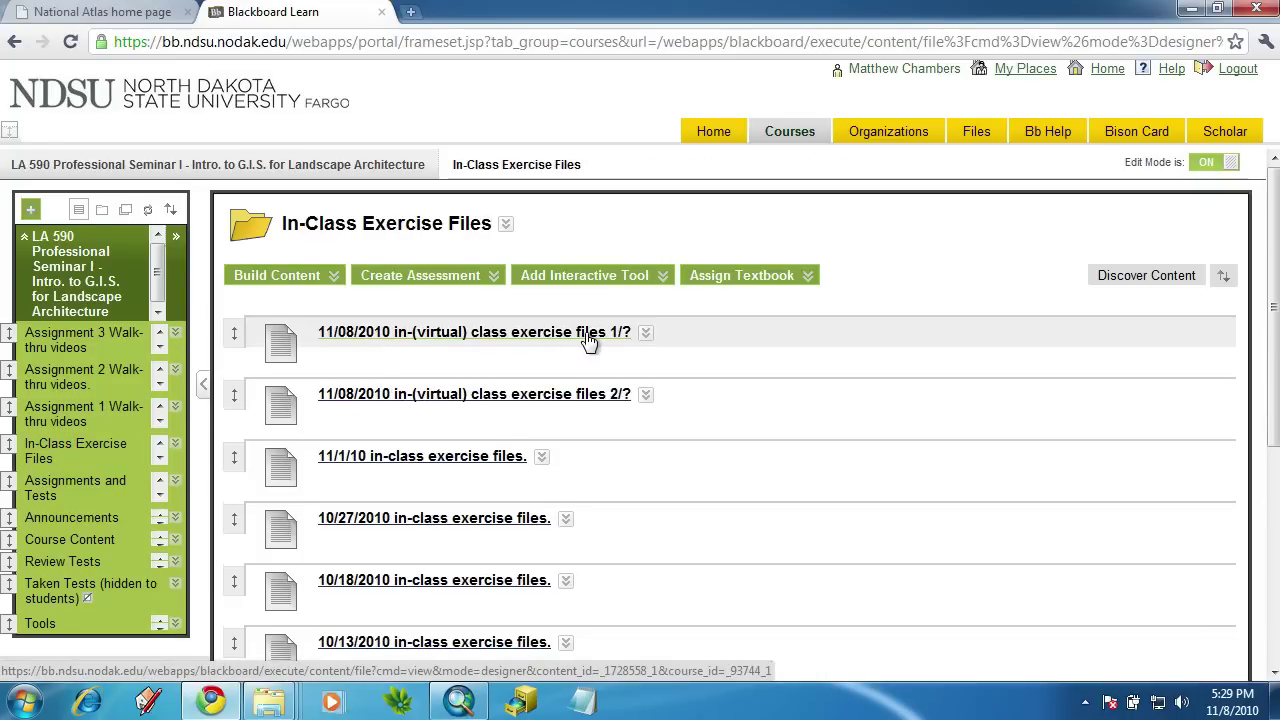
{"action": "left_click", "coordinate": [543, 341]}
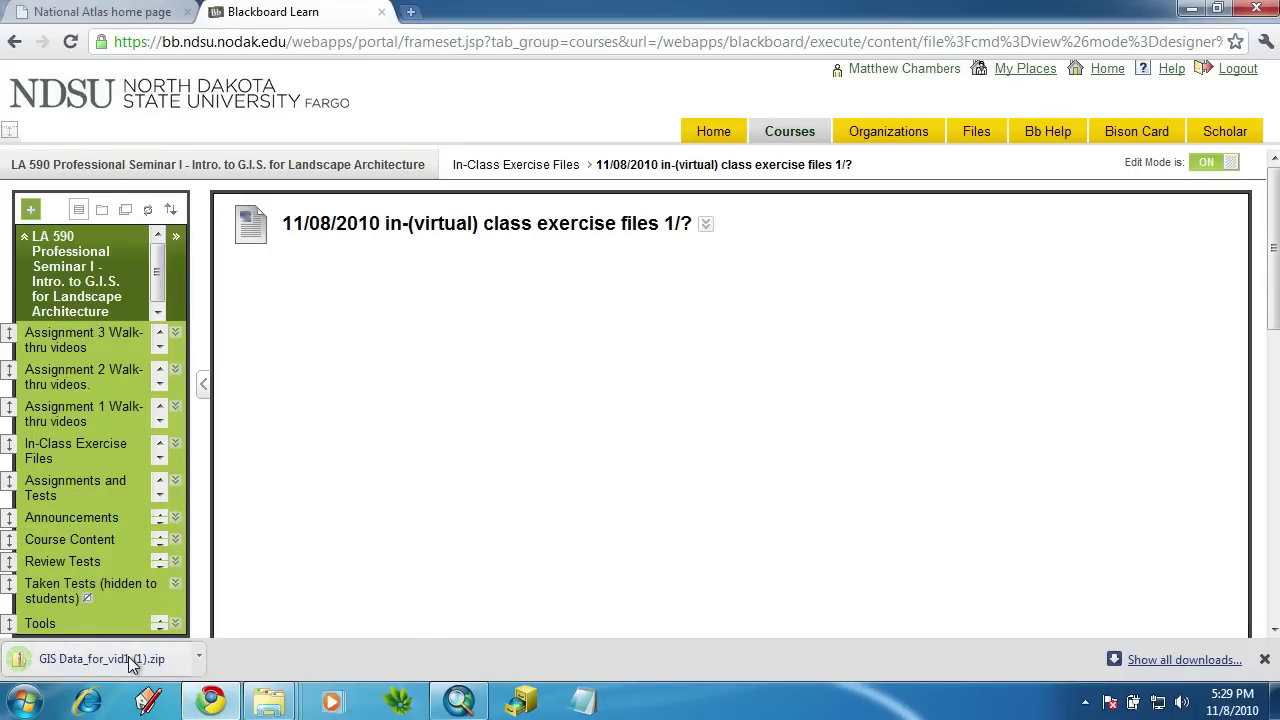
Copy the GIS Data folder from the downloaded zip onto the desktop.
{"action": "left_click", "coordinate": [128, 656]}
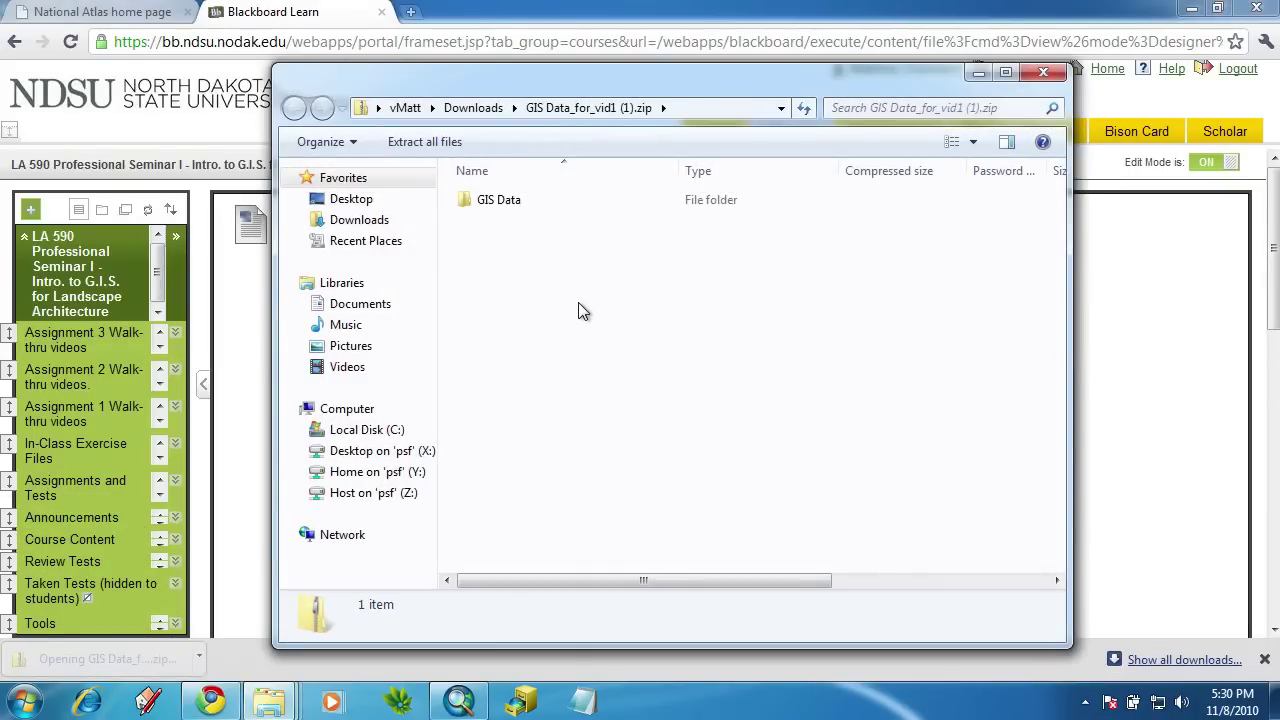
{"action": "left_click", "coordinate": [500, 205]}
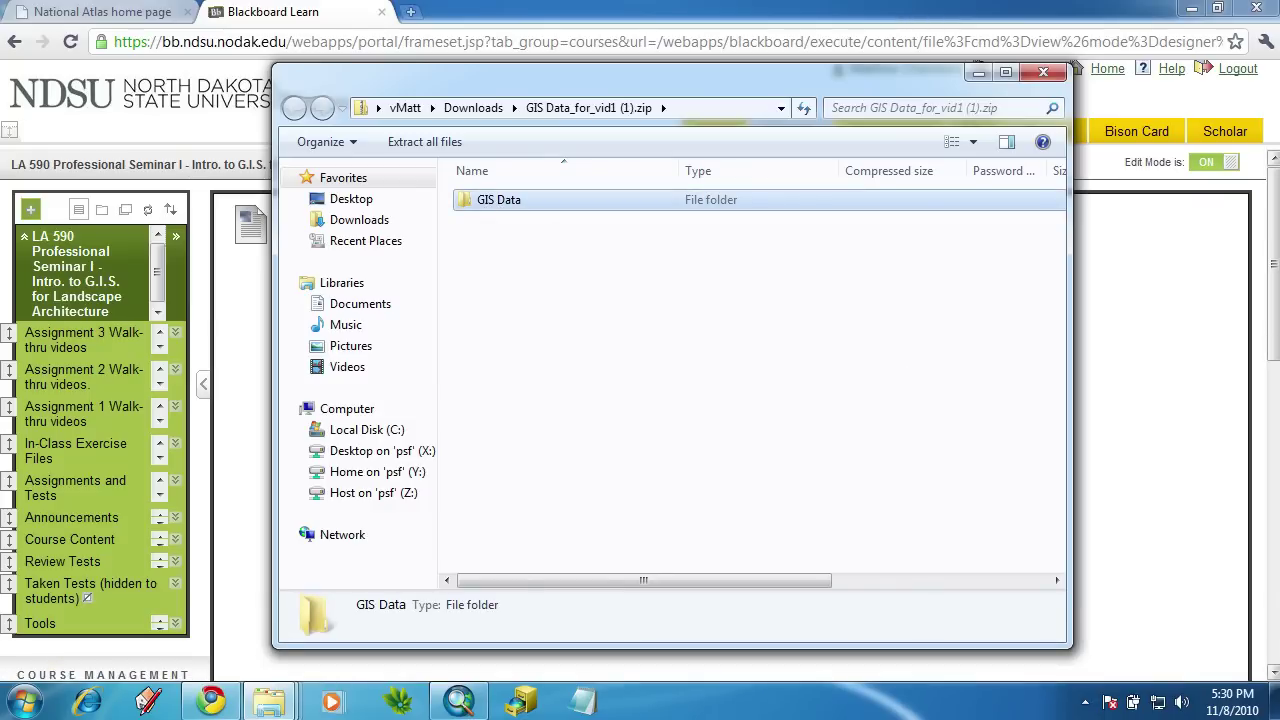
{"action": "left_click", "coordinate": [1276, 700]}
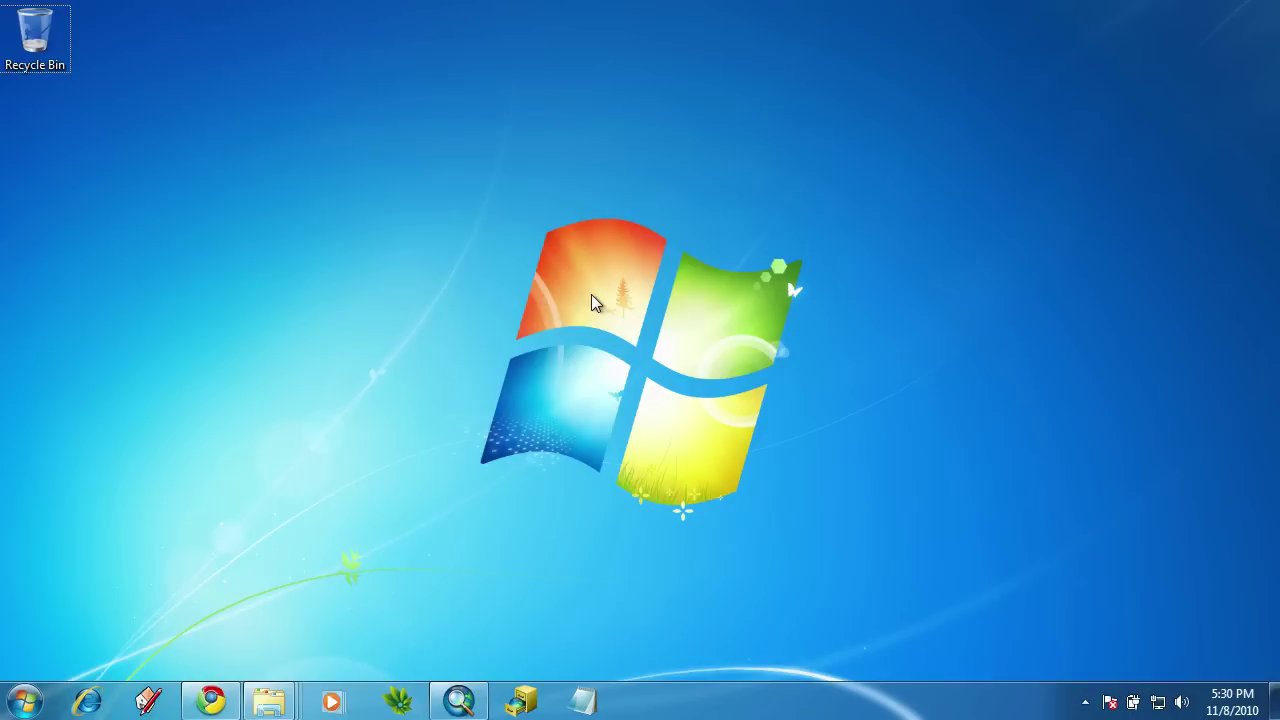
{"action": "key", "text": "ctrl+v"}
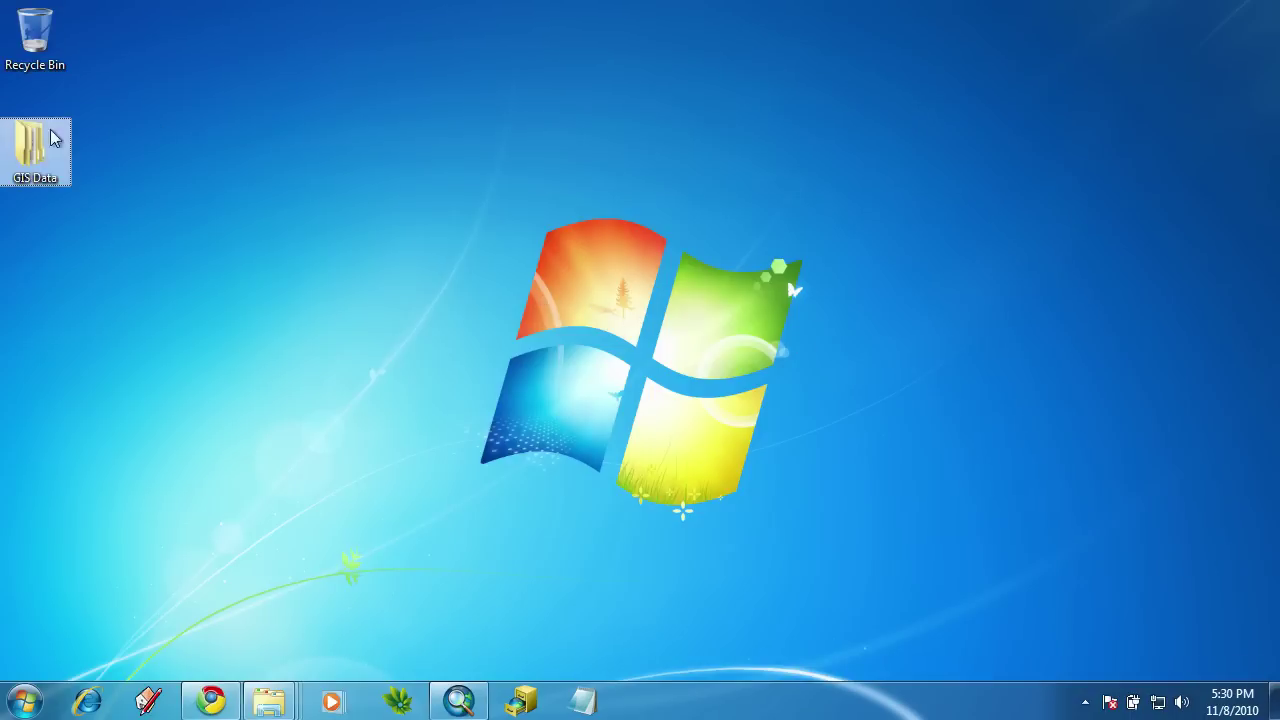
{"action": "left_click_drag", "start_coordinate": [42, 140], "coordinate": [550, 186]}
Browse the statesp020 and United States SHP folders inside GIS Data.
{"action": "double_click", "coordinate": [557, 160]}
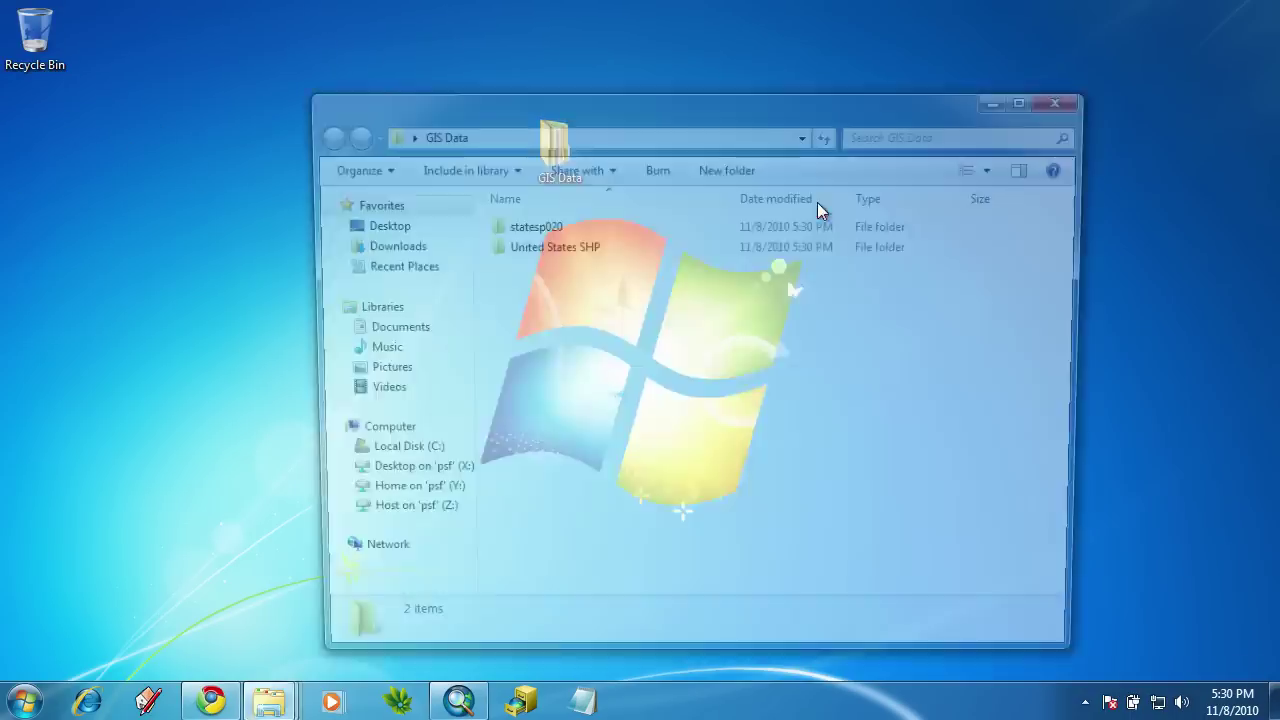
{"action": "double_click", "coordinate": [549, 230]}
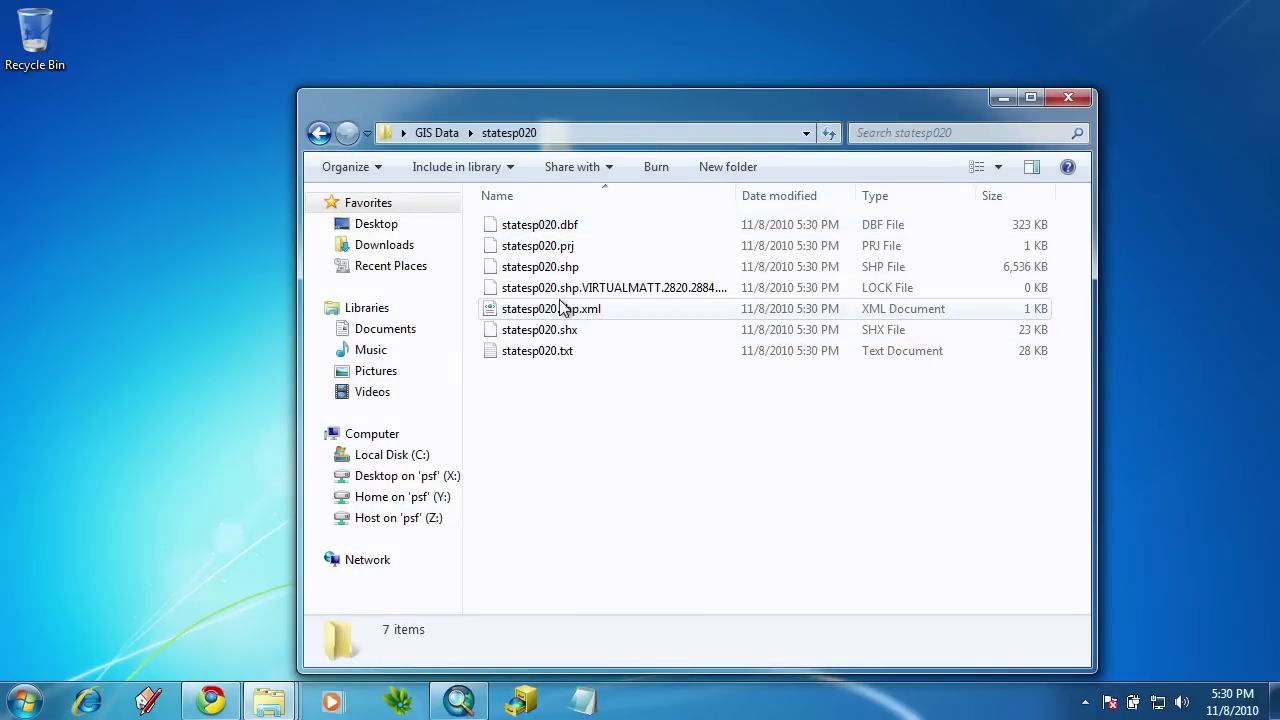
{"action": "left_click", "coordinate": [320, 135]}
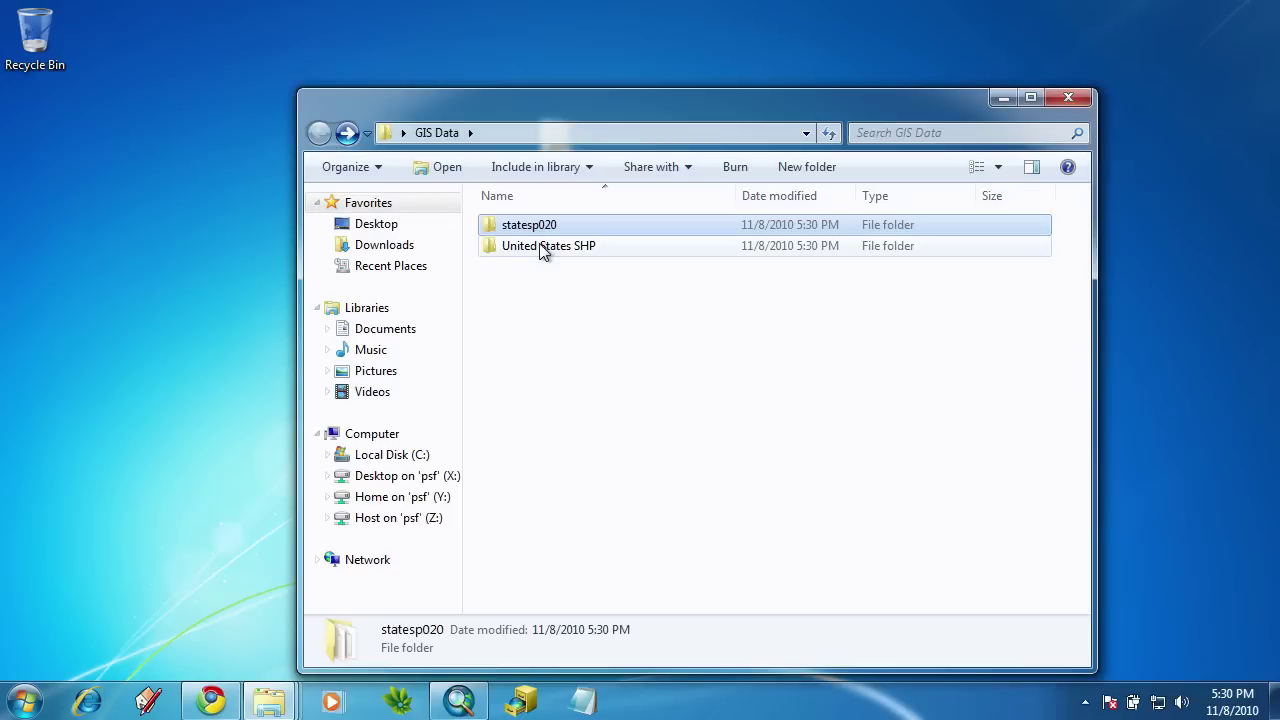
{"action": "double_click", "coordinate": [543, 248]}
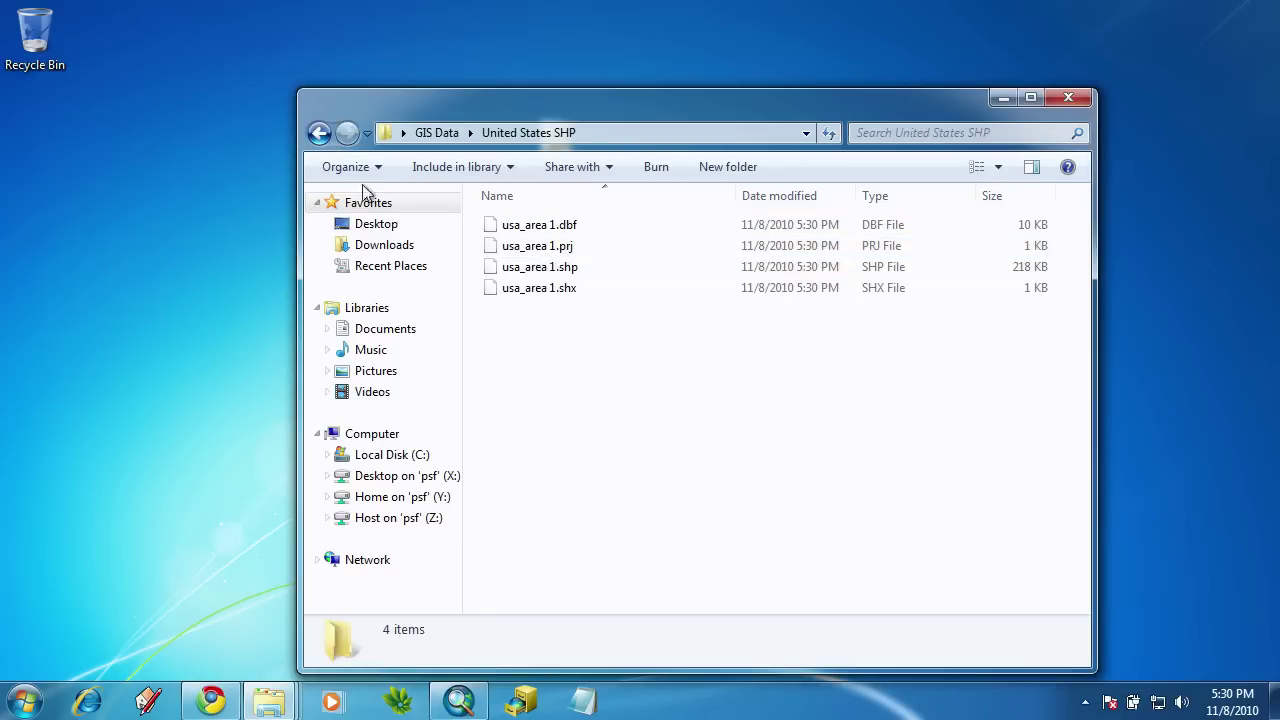
{"action": "left_click", "coordinate": [315, 140]}
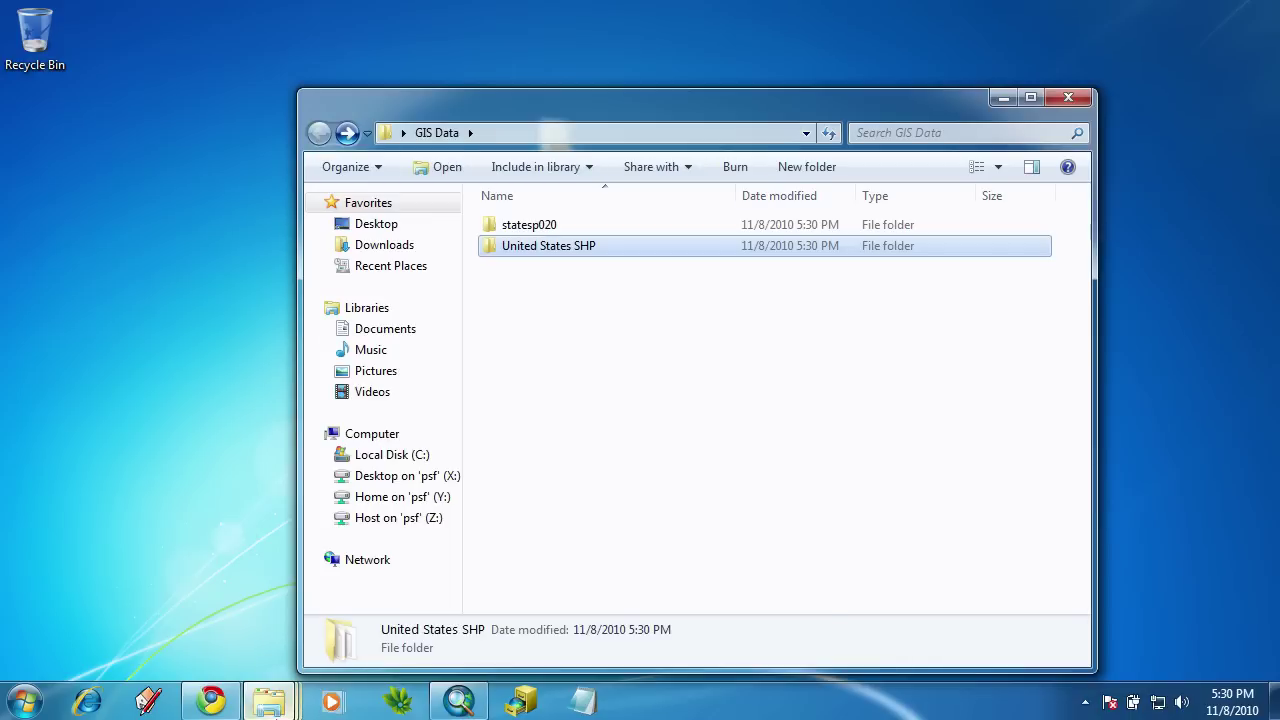
Look over the National Atlas home page in Chrome, then return to ArcMap.
{"action": "mouse_move", "coordinate": [447, 701]}
{"action": "left_click", "coordinate": [211, 701]}
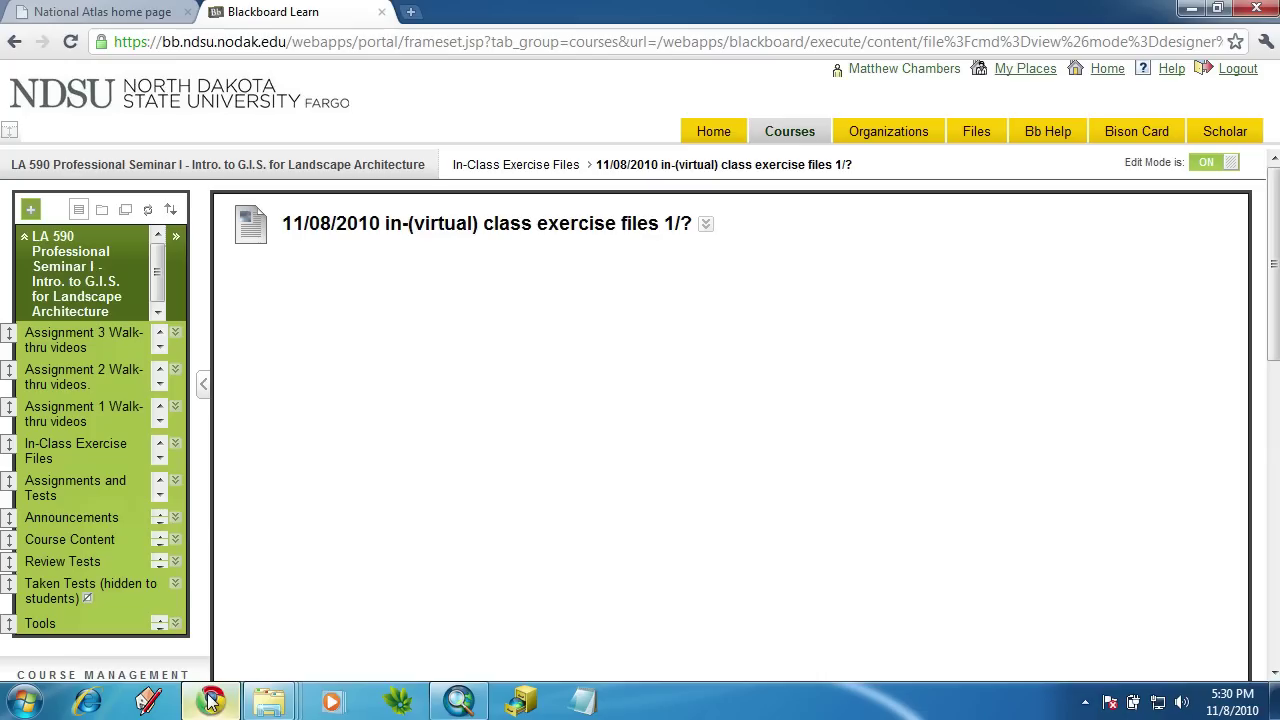
{"action": "left_click", "coordinate": [105, 12]}
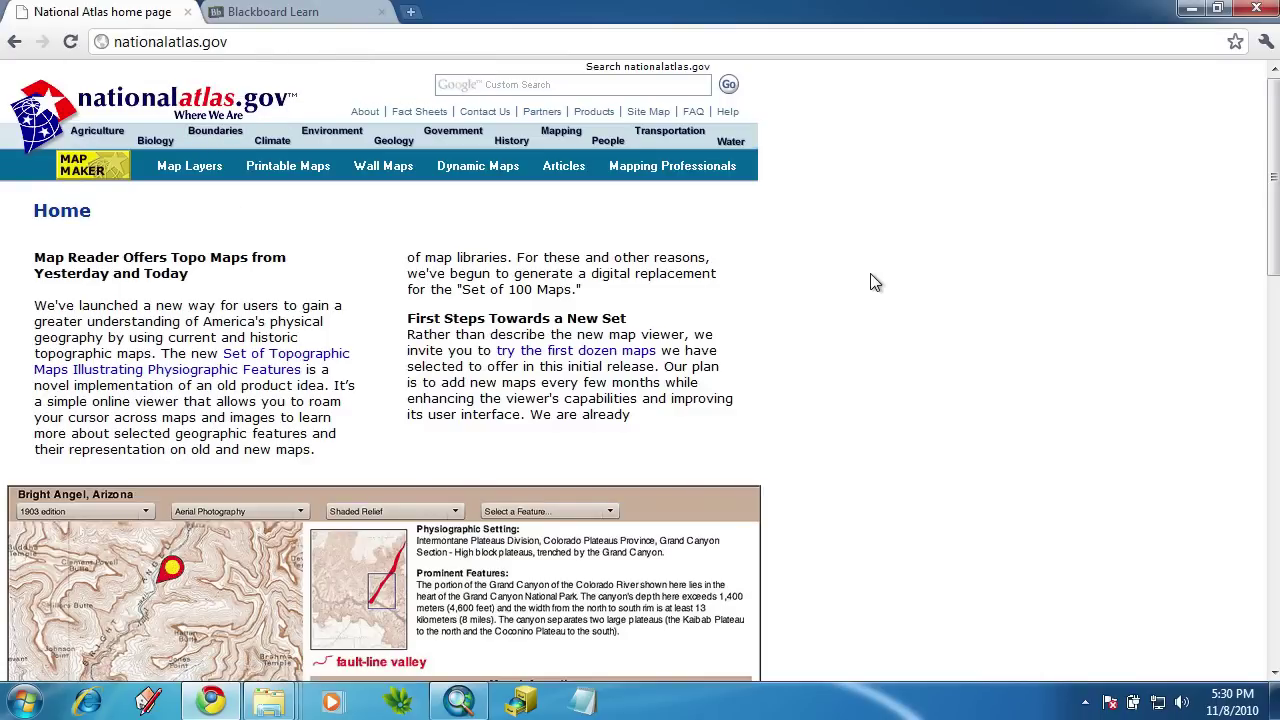
{"action": "left_click", "coordinate": [460, 700]}
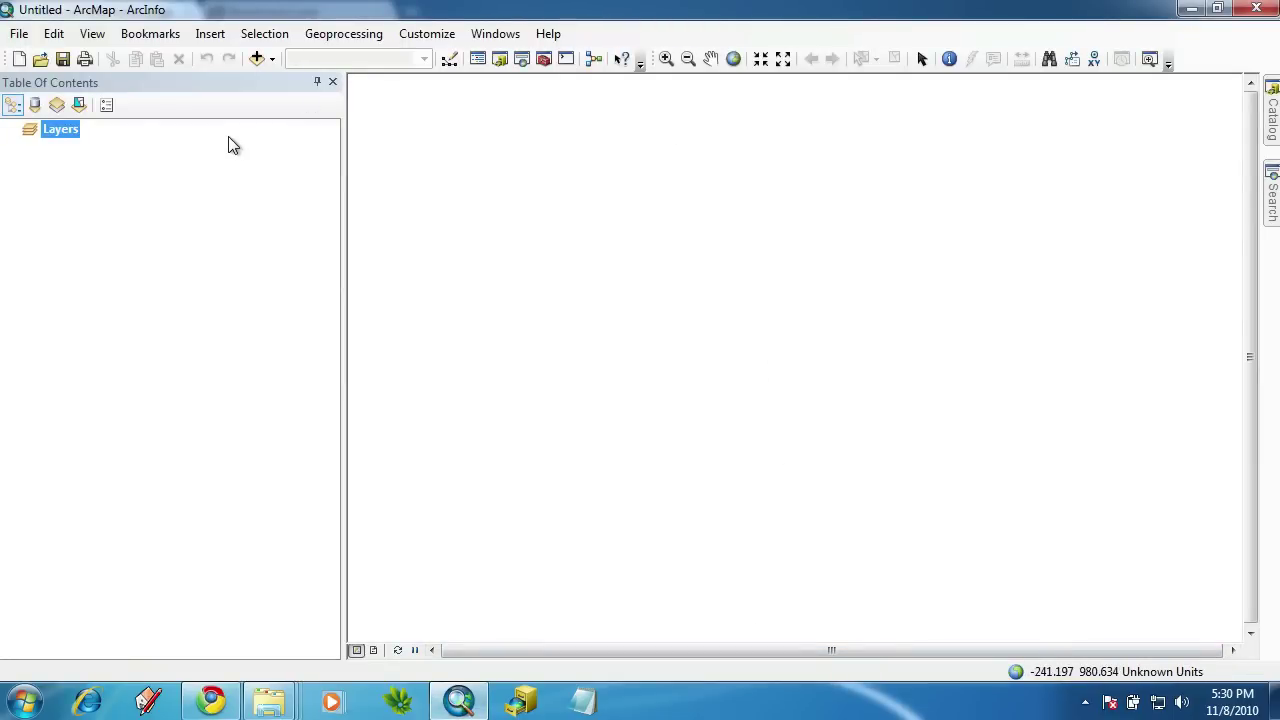
Add statesp020.shp from GIS Data\statesp020 to the map.
{"action": "left_click", "coordinate": [257, 60]}
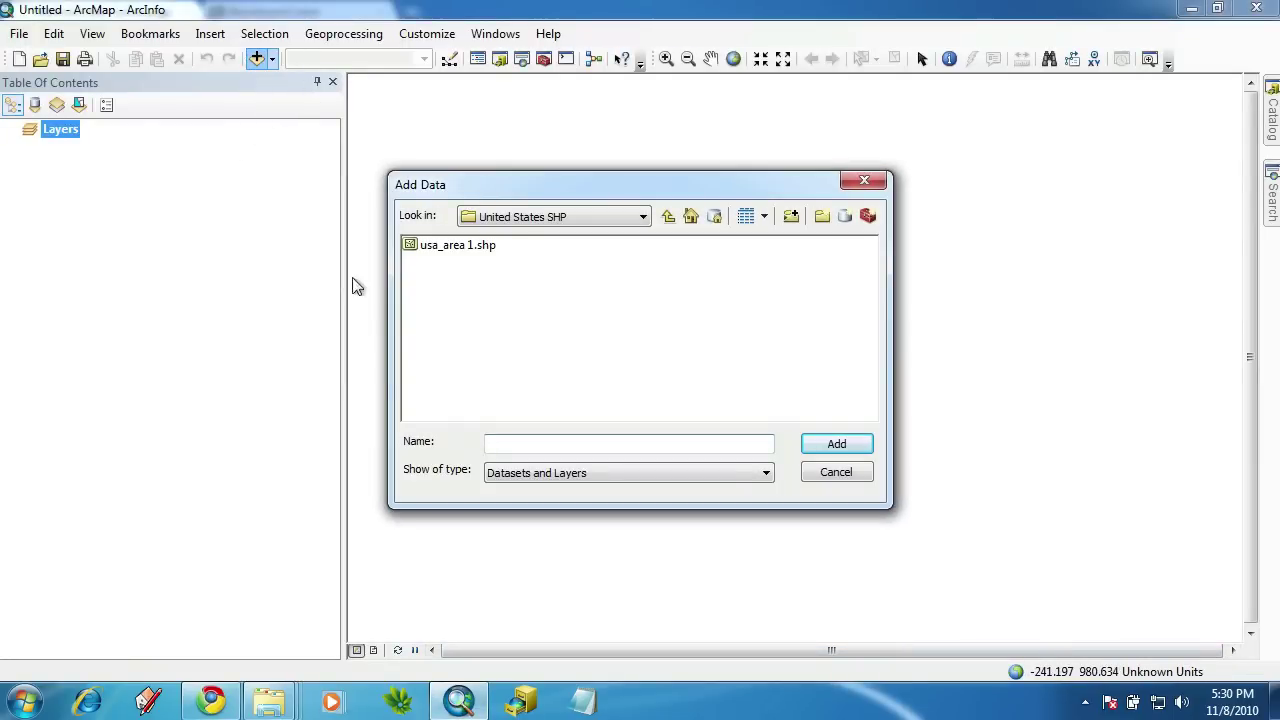
{"action": "left_click", "coordinate": [612, 218]}
{"action": "left_click", "coordinate": [585, 287]}
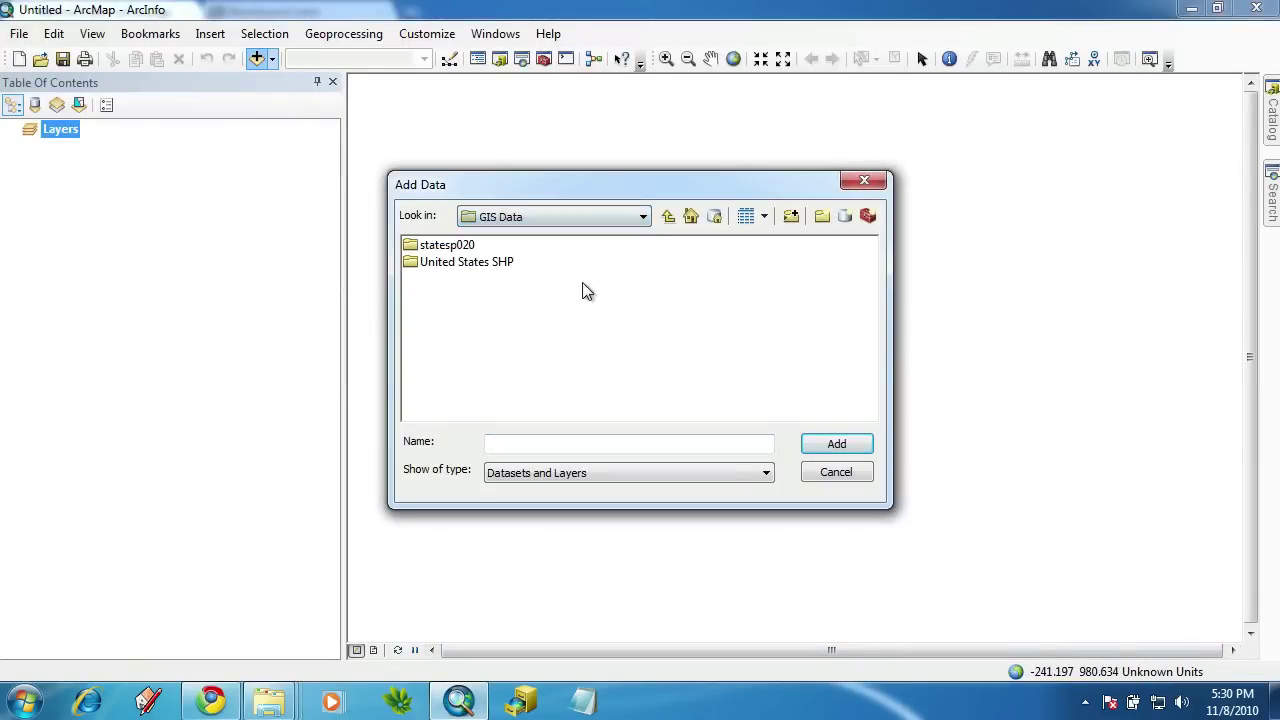
{"action": "double_click", "coordinate": [466, 249]}
{"action": "left_click", "coordinate": [645, 218]}
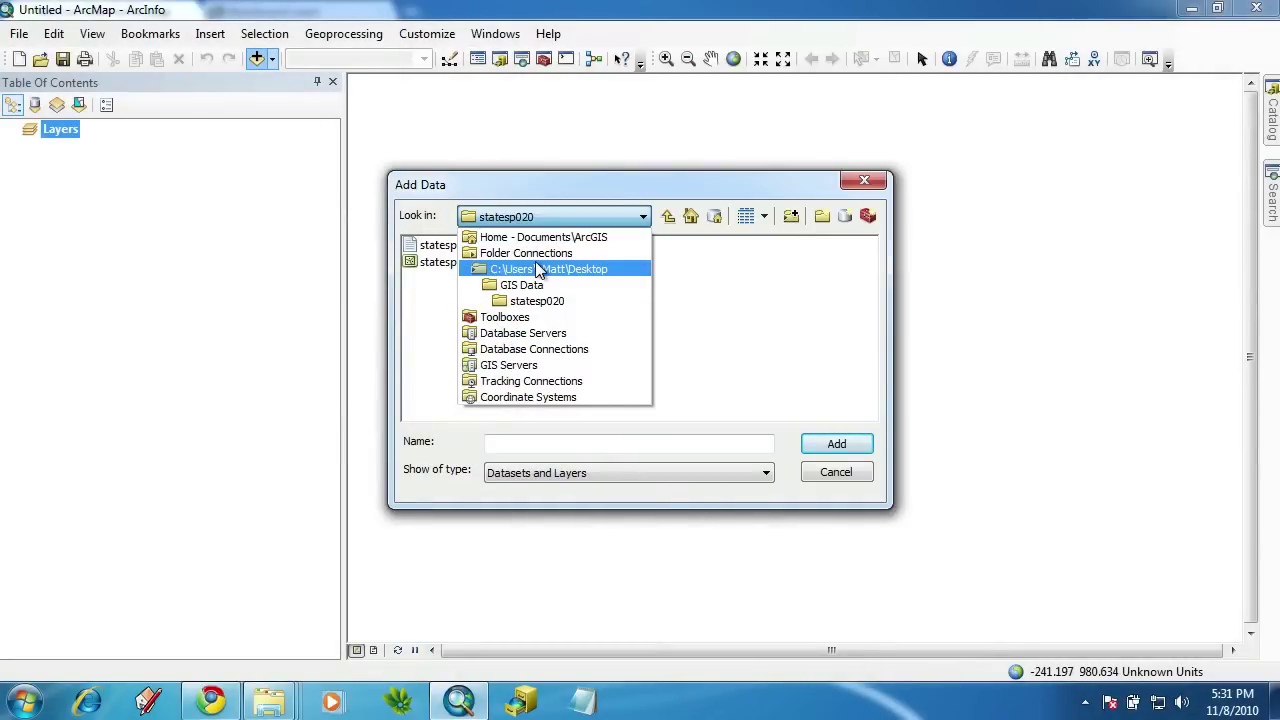
{"action": "left_click", "coordinate": [552, 314]}
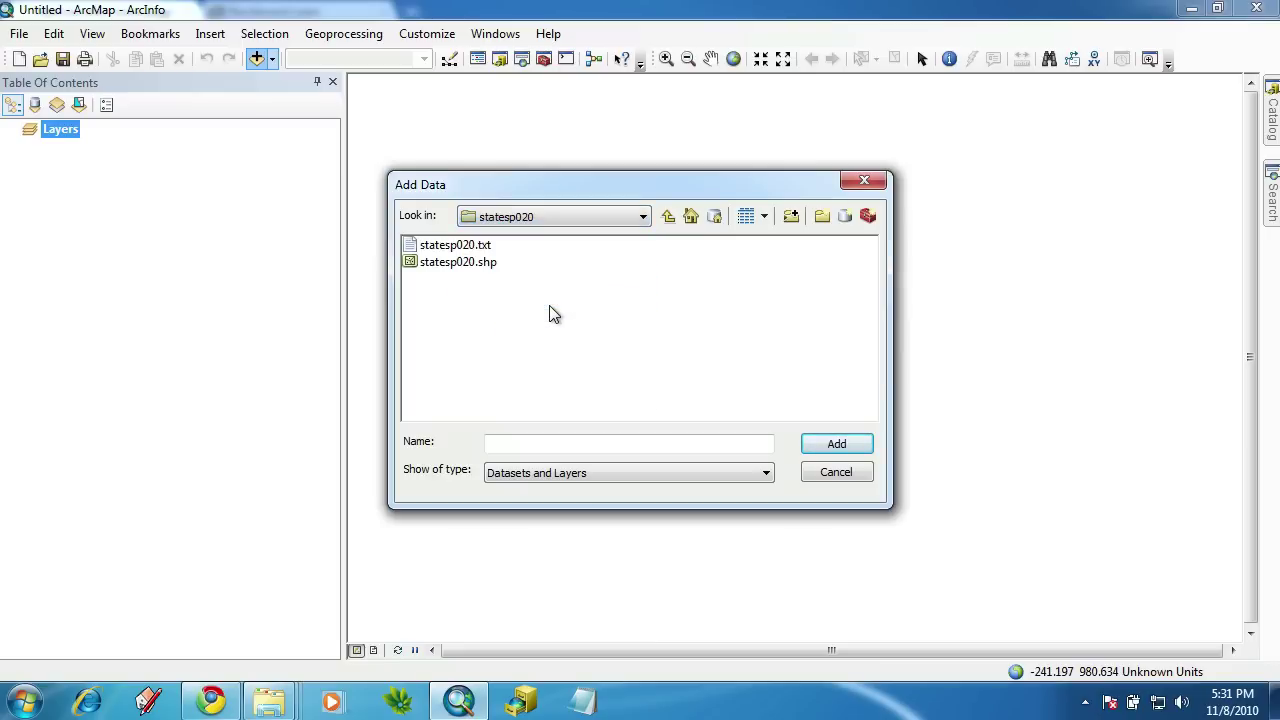
{"action": "left_click", "coordinate": [468, 264]}
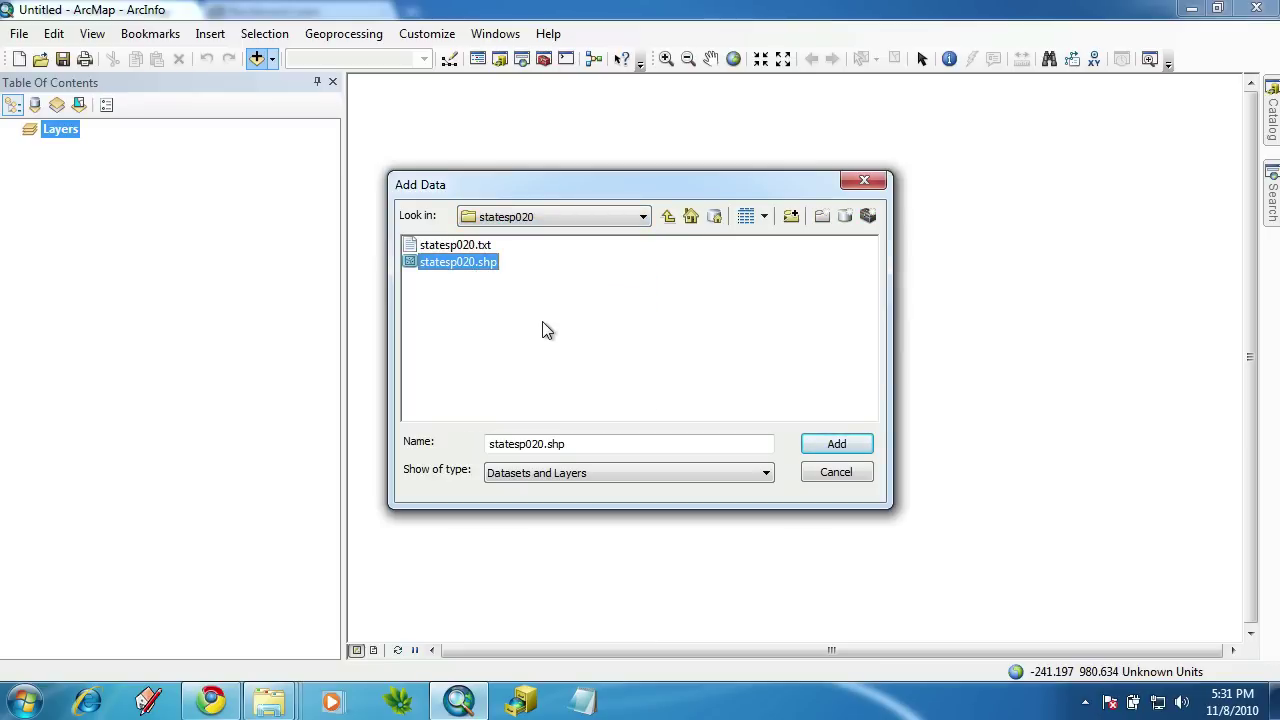
{"action": "left_click", "coordinate": [836, 442]}
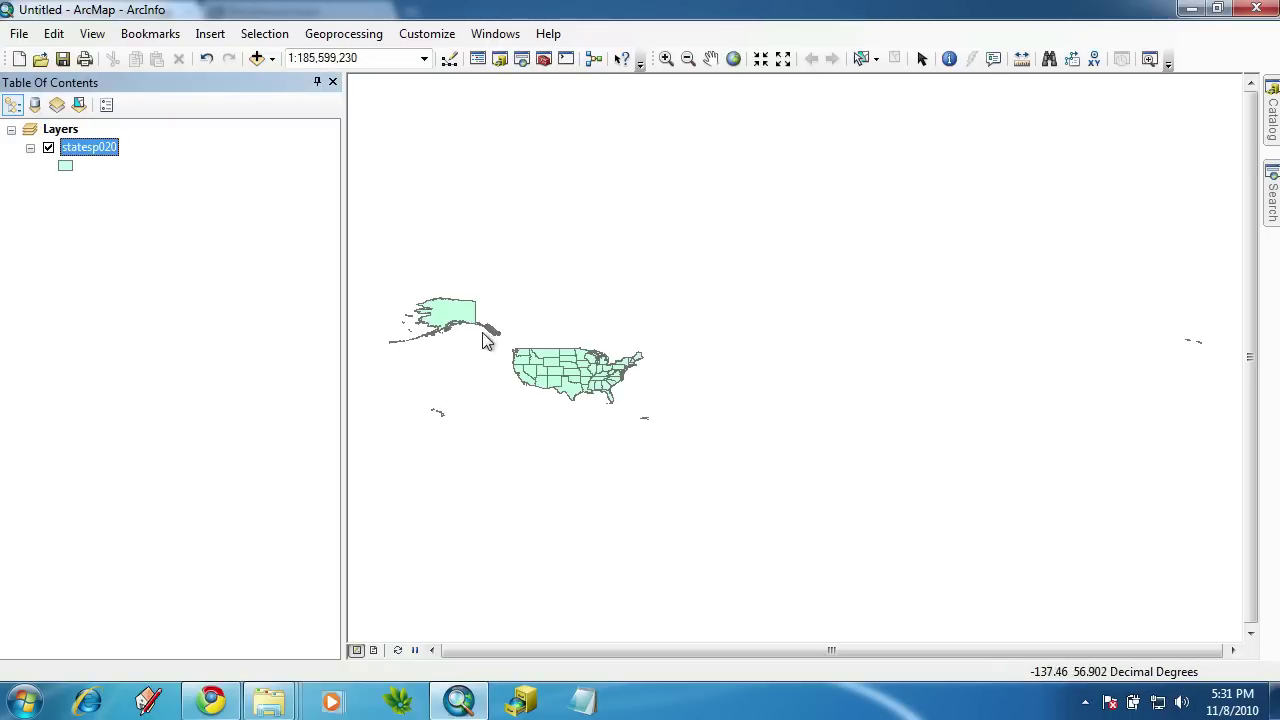
{"action": "right_click", "coordinate": [67, 135]}
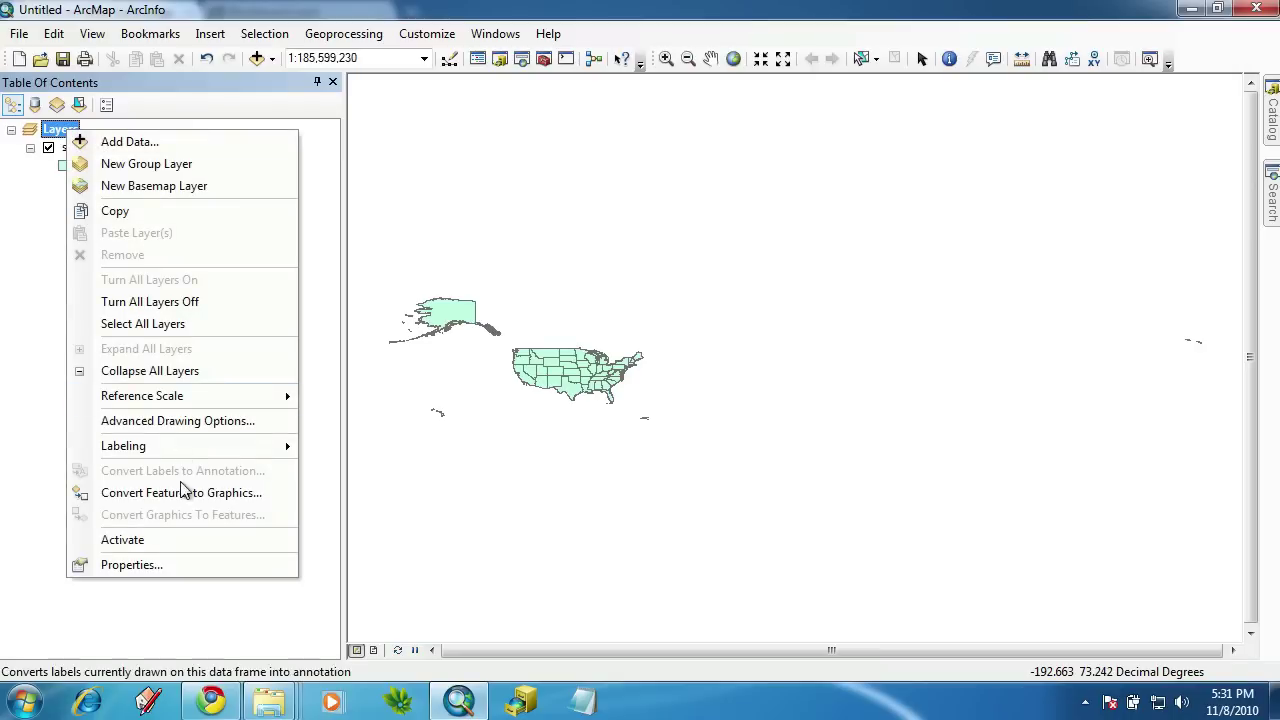
{"action": "left_click", "coordinate": [156, 567]}
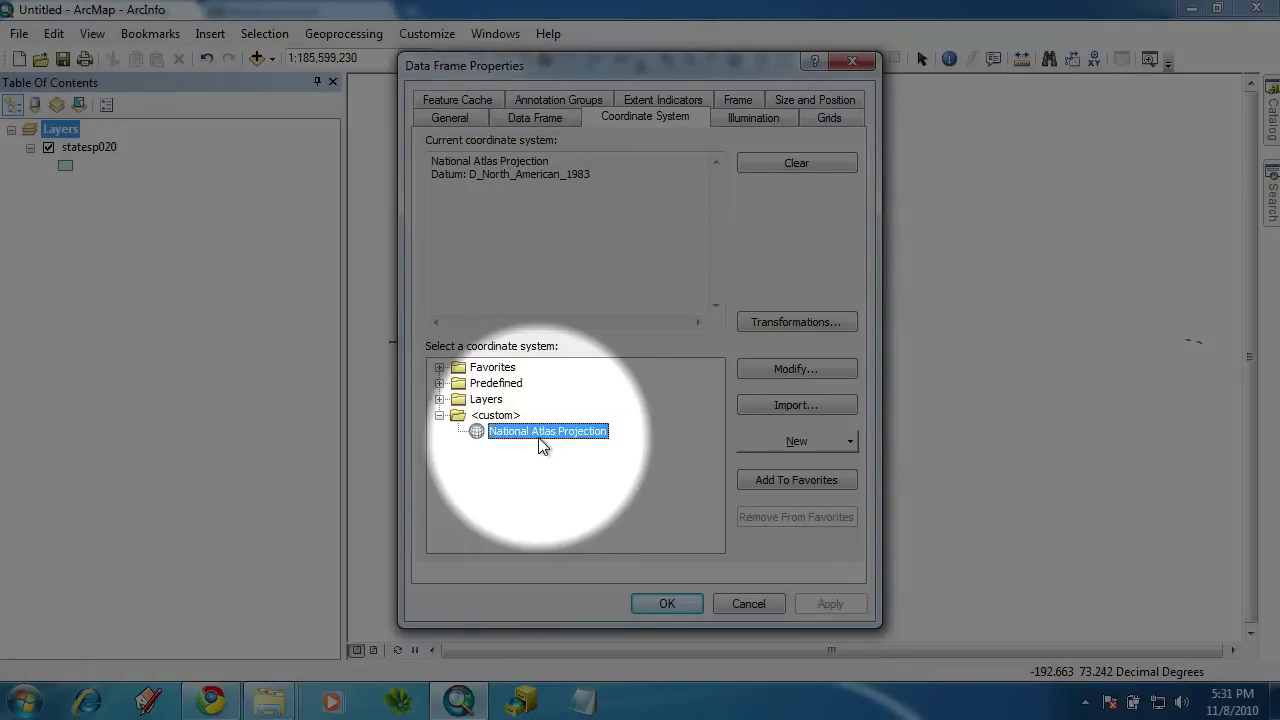
{"action": "left_click", "coordinate": [579, 436]}
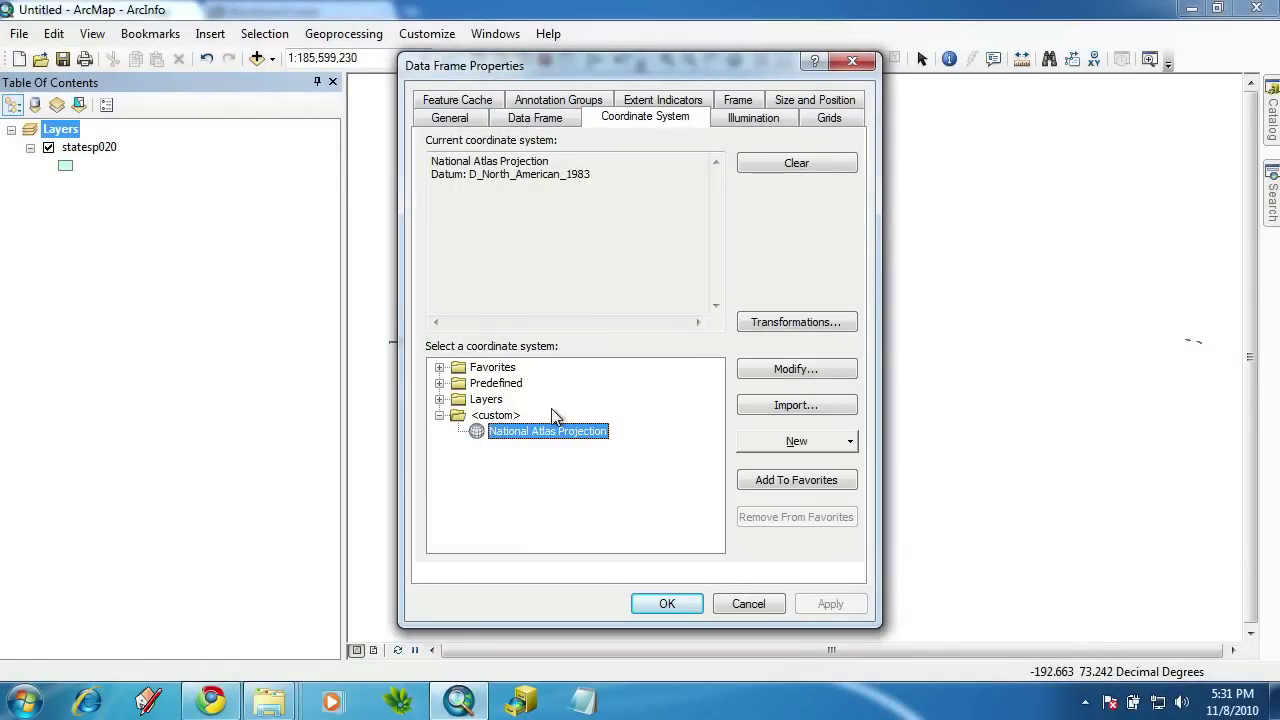
{"action": "left_click", "coordinate": [849, 64]}
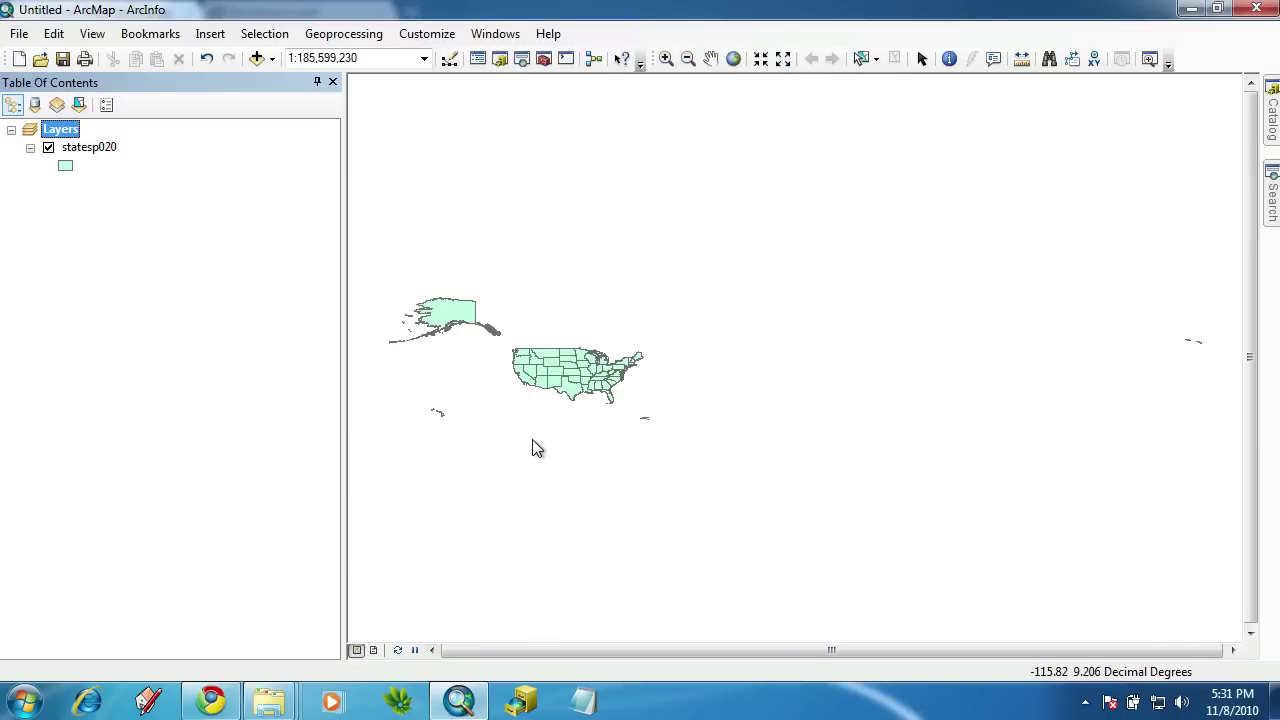
Navigate National Atlas to the detailed raw data download help page.
{"action": "left_click", "coordinate": [211, 700]}
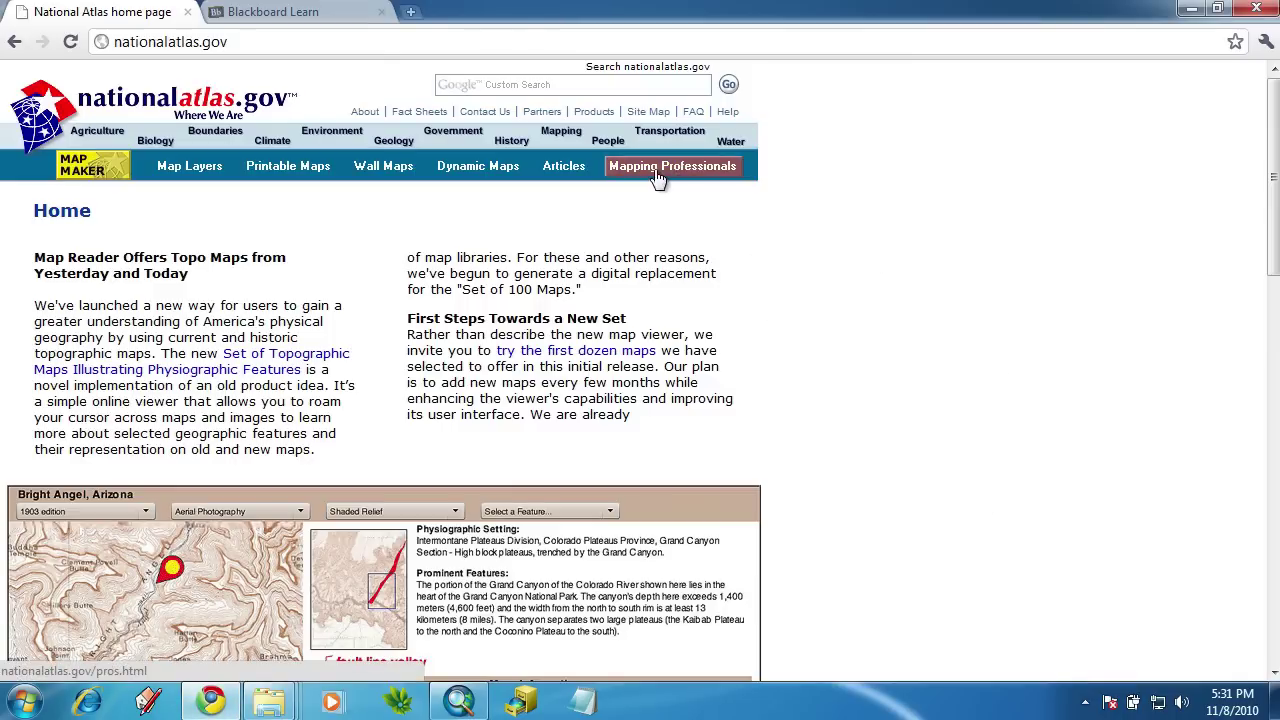
{"action": "left_click", "coordinate": [690, 176]}
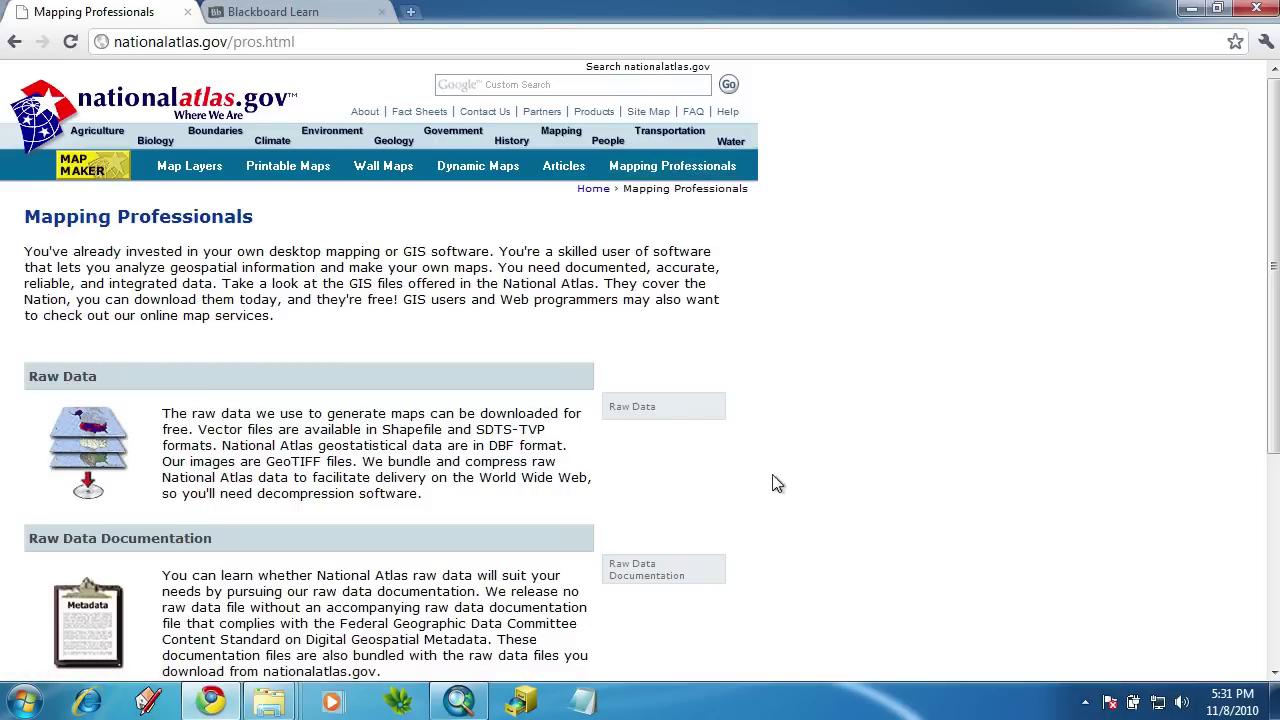
{"action": "left_click", "coordinate": [641, 408]}
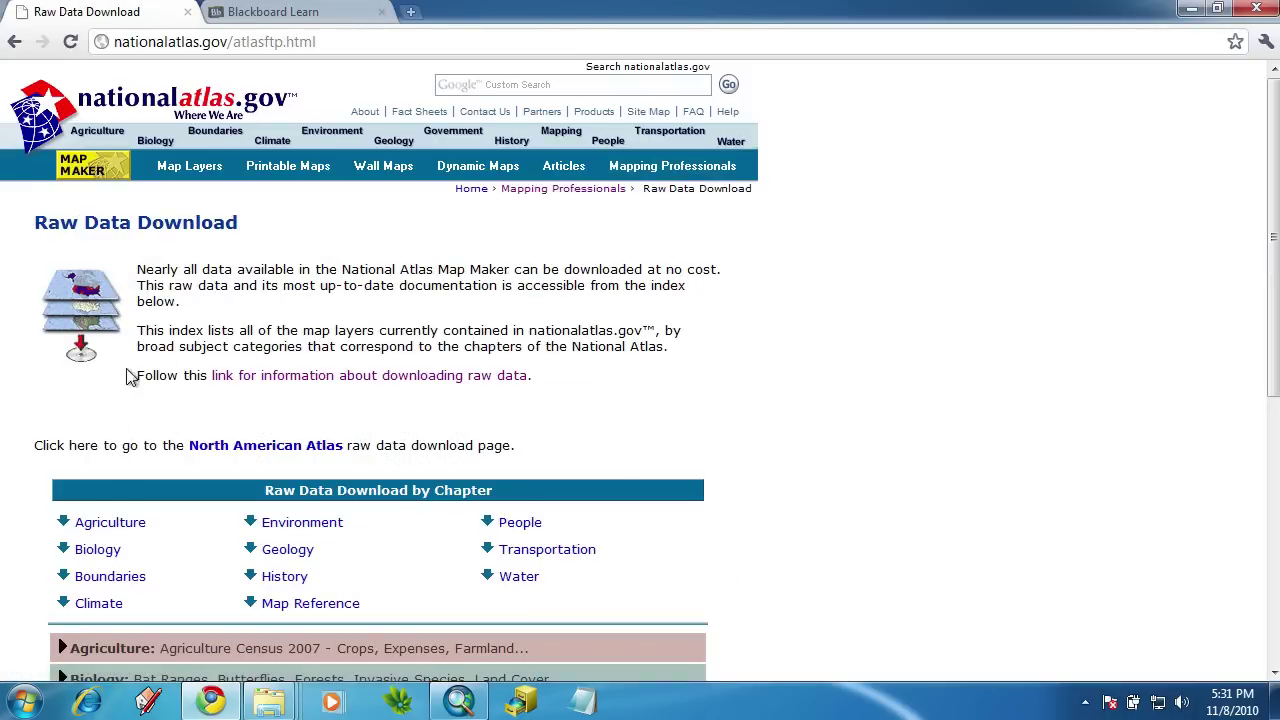
{"action": "left_click", "coordinate": [368, 380]}
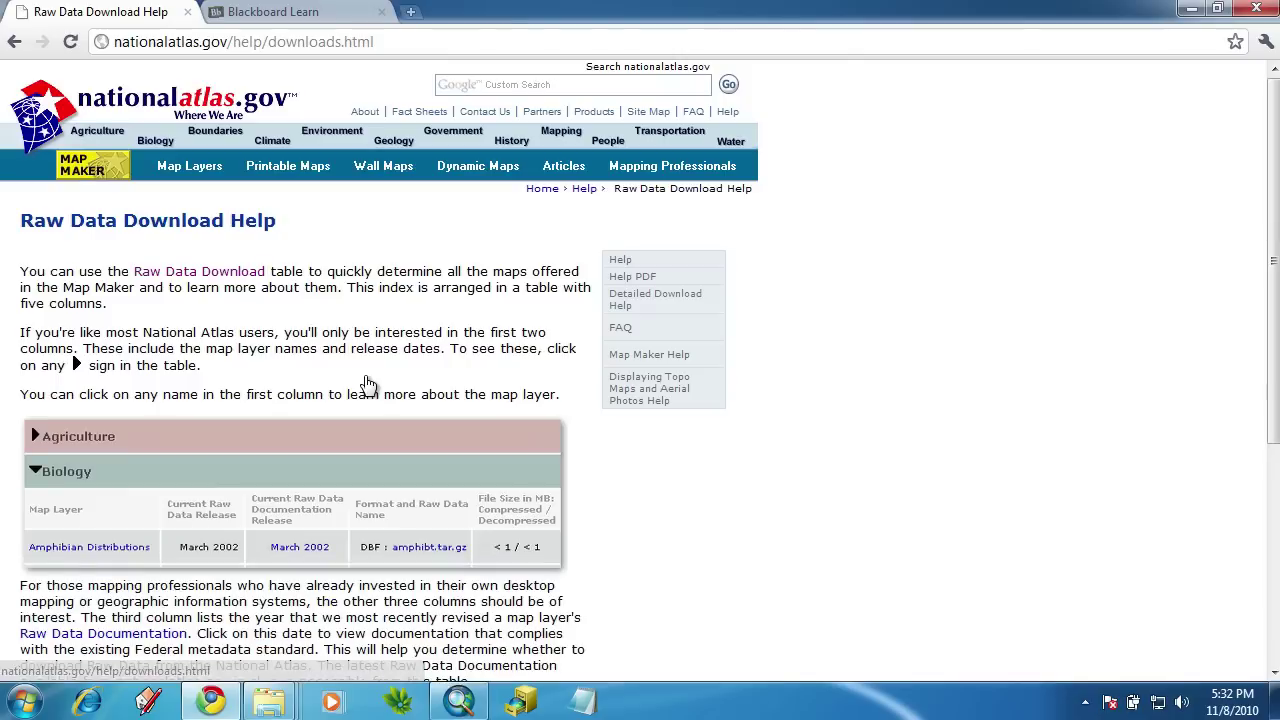
{"action": "scroll", "coordinate": [390, 365], "scroll_direction": "down", "scroll_amount": 3}
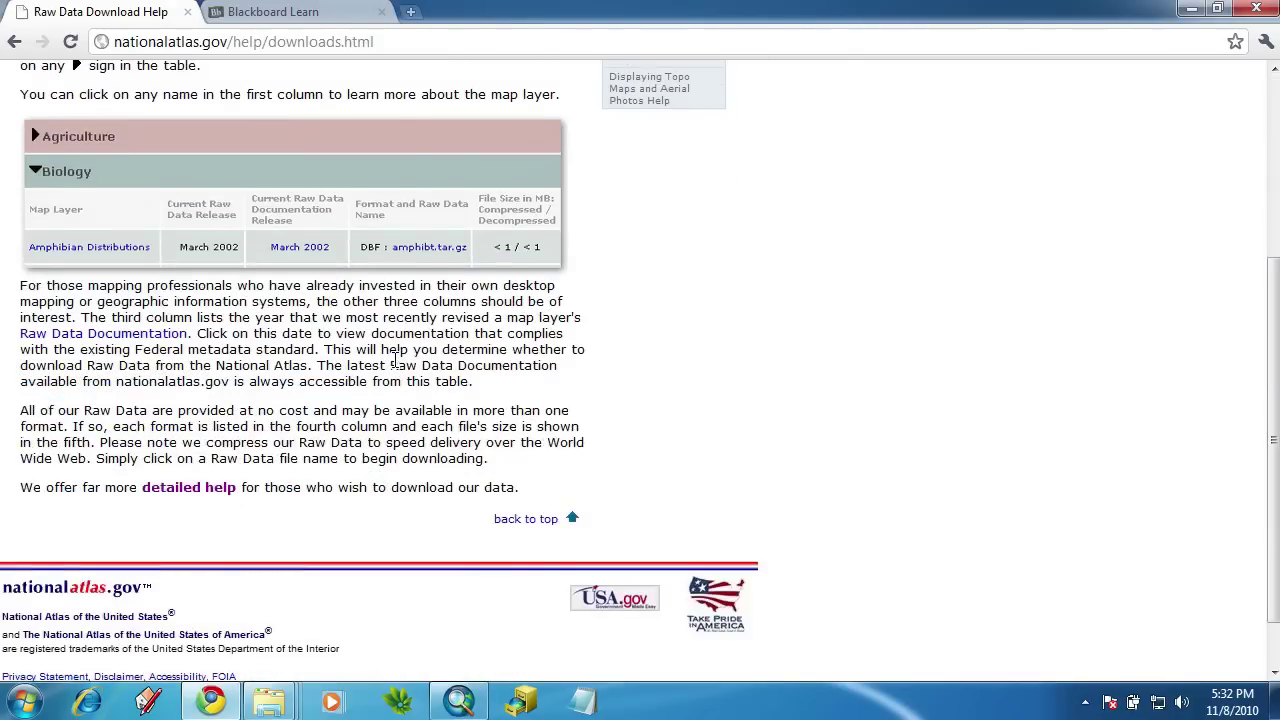
{"action": "left_click", "coordinate": [192, 497]}
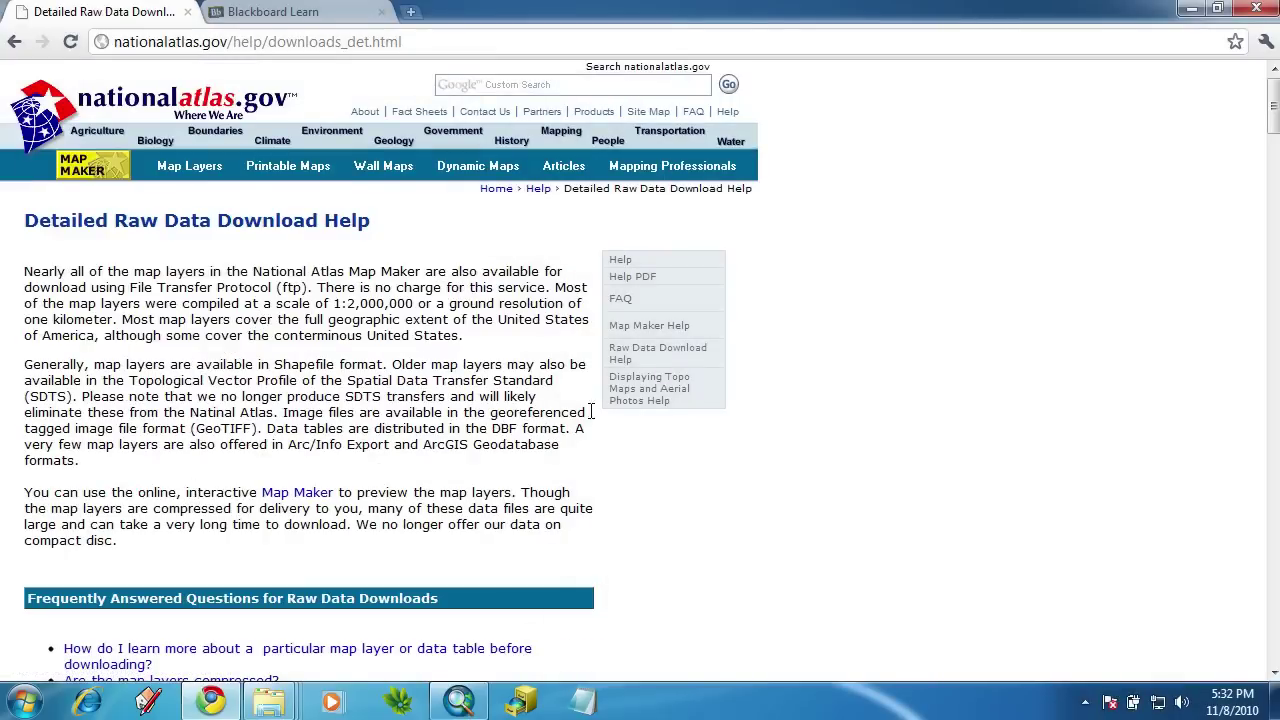
Copy the full GEOGCS text from the ArcGIS projection definition page into a blank Notepad.
{"action": "scroll", "coordinate": [714, 400], "scroll_direction": "down", "scroll_amount": 6}
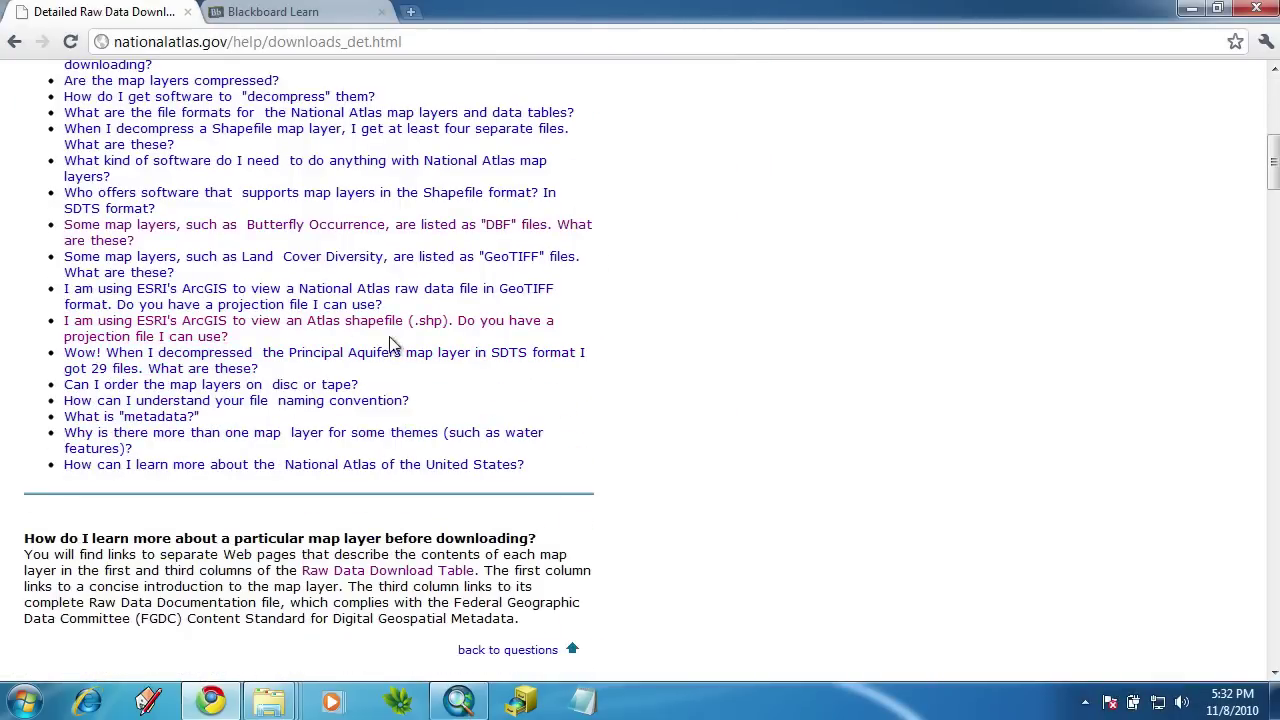
{"action": "left_click", "coordinate": [426, 326]}
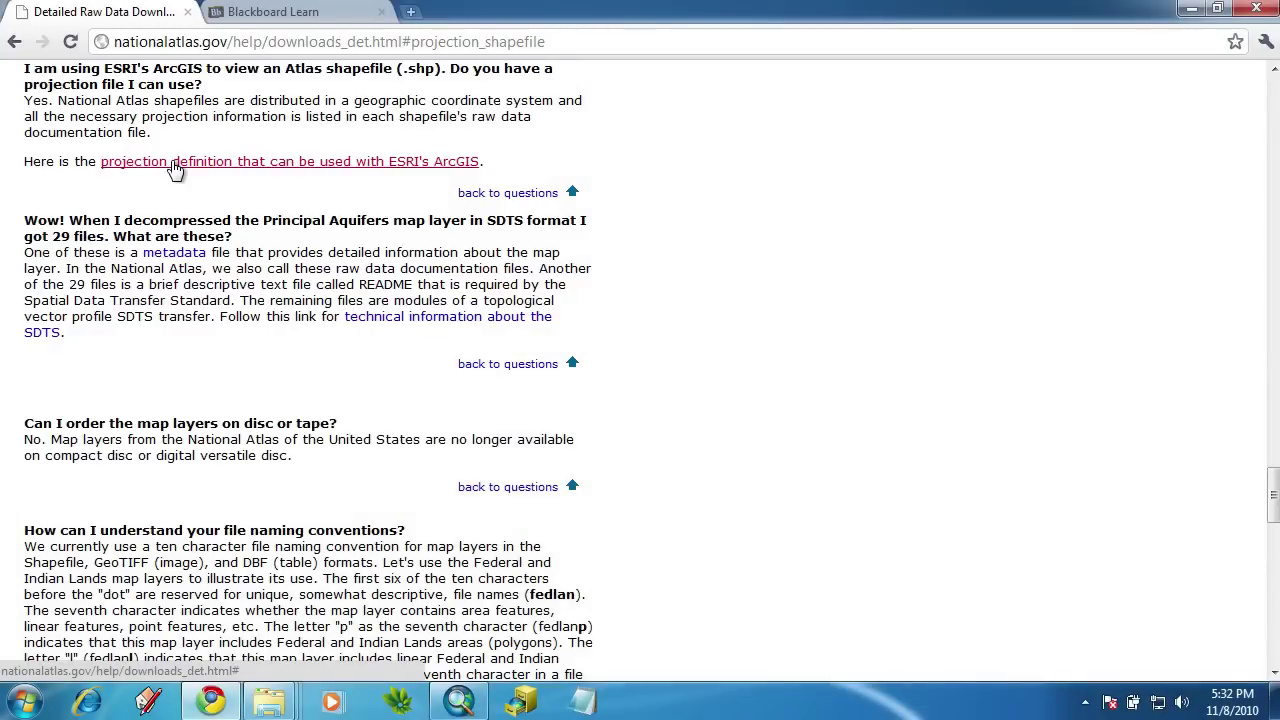
{"action": "left_click", "coordinate": [172, 164]}
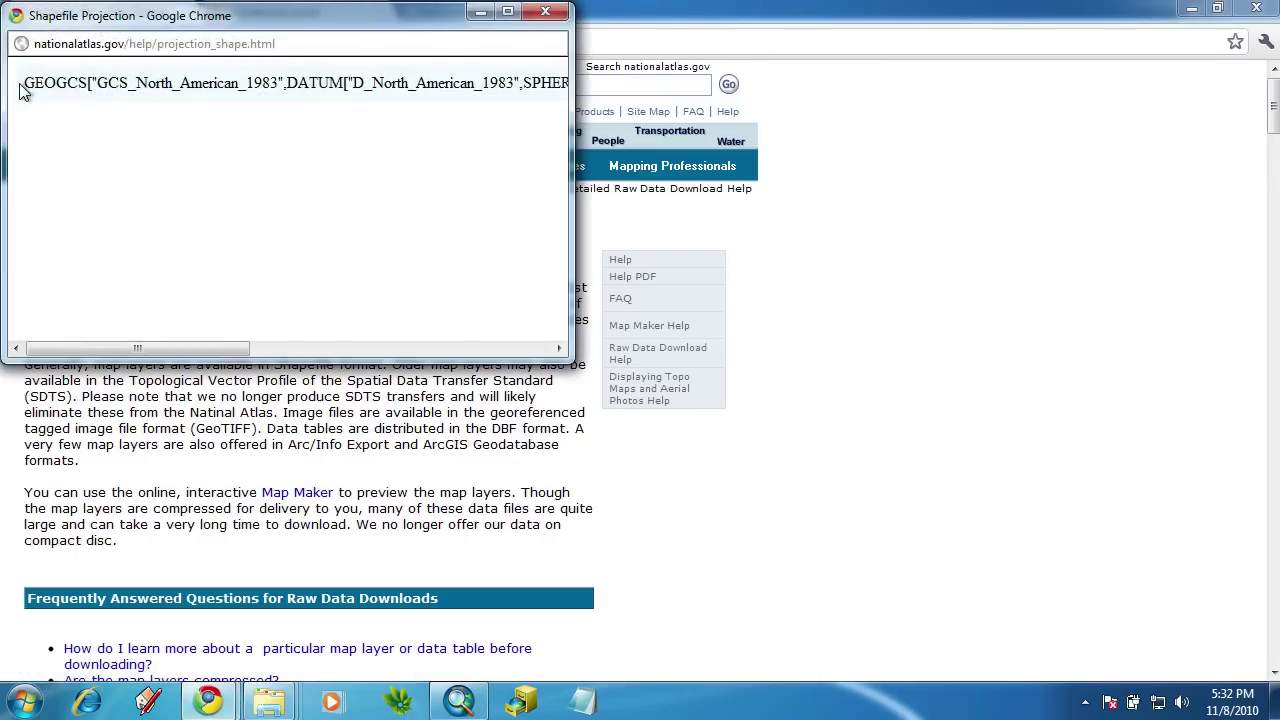
{"action": "left_click_drag", "start_coordinate": [24, 80], "coordinate": [730, 88]}
{"action": "key", "text": "ctrl+c"}
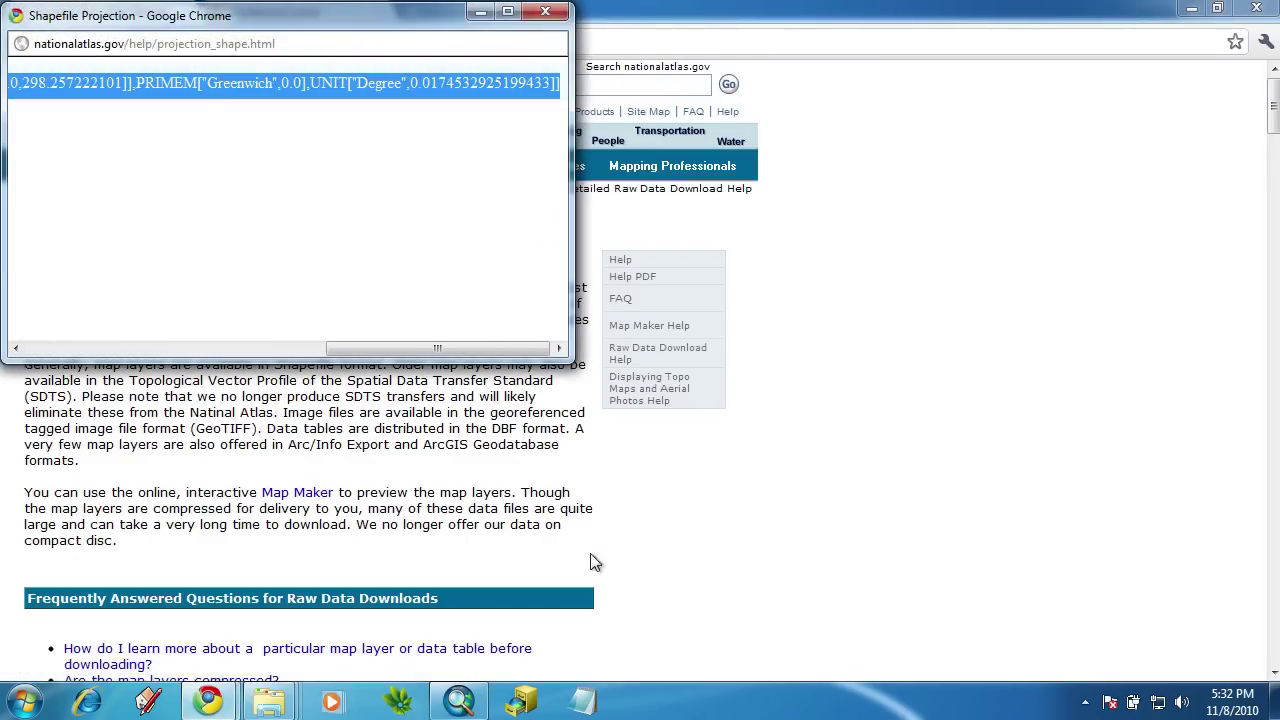
{"action": "left_click", "coordinate": [590, 704]}
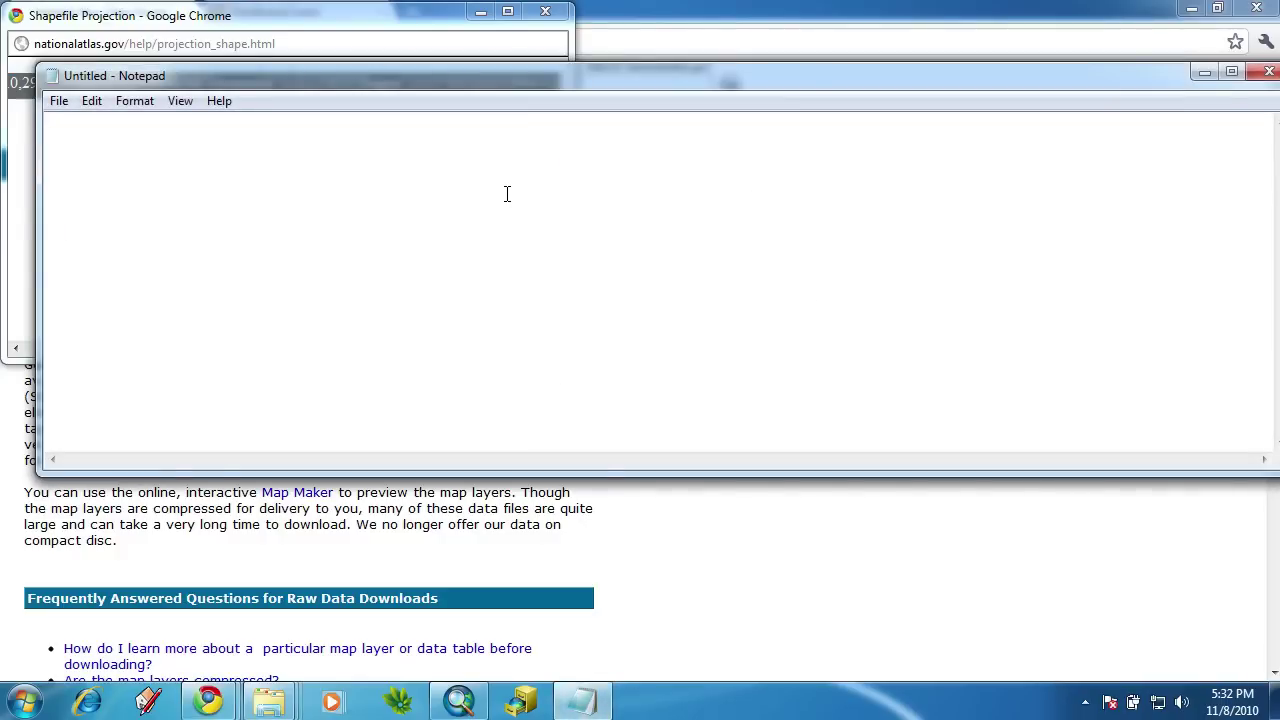
Paste the GEOGCS projection string into Notepad.
{"action": "key", "text": "ctrl+v"}
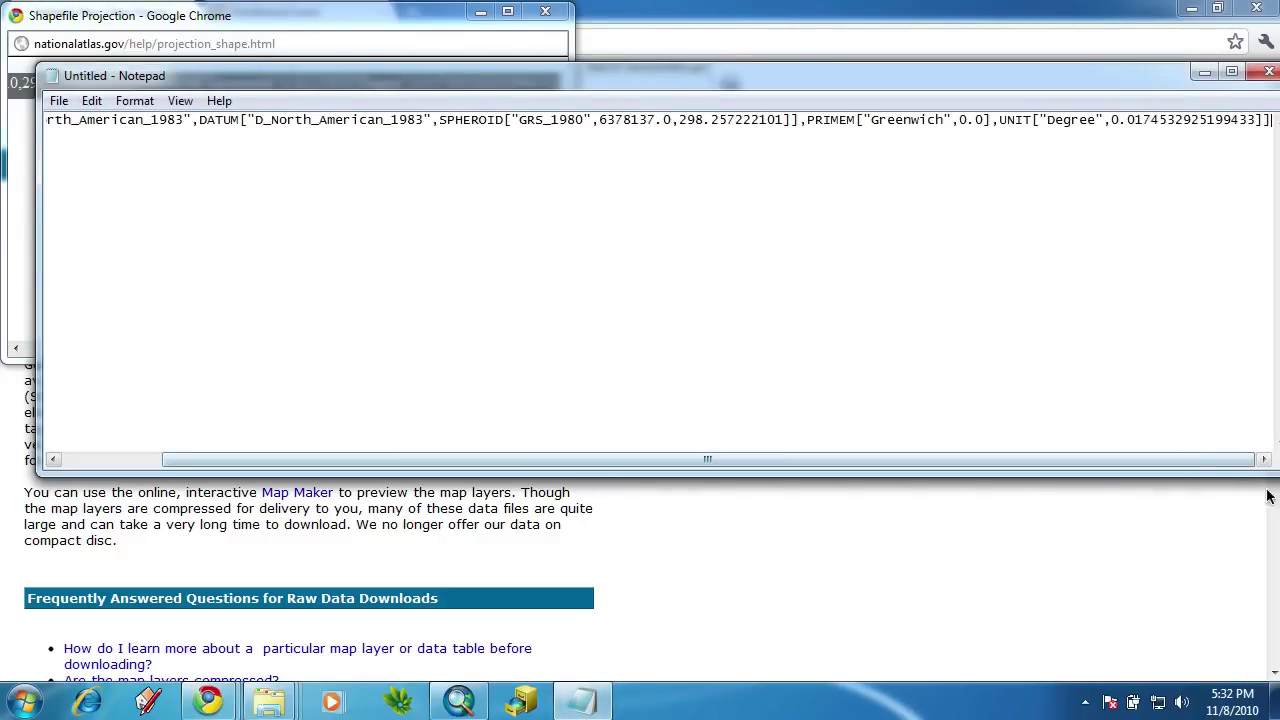
{"action": "left_click_drag", "start_coordinate": [966, 82], "coordinate": [958, 98]}
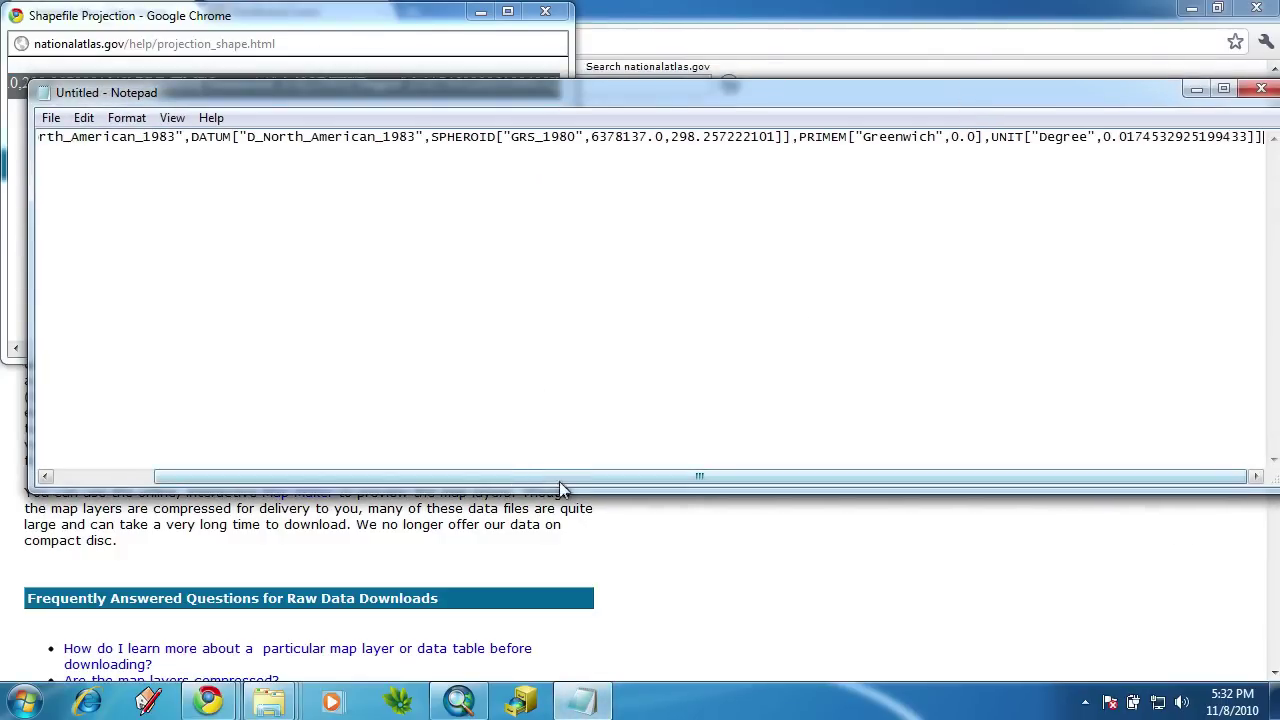
{"action": "left_click_drag", "start_coordinate": [560, 480], "coordinate": [274, 391]}
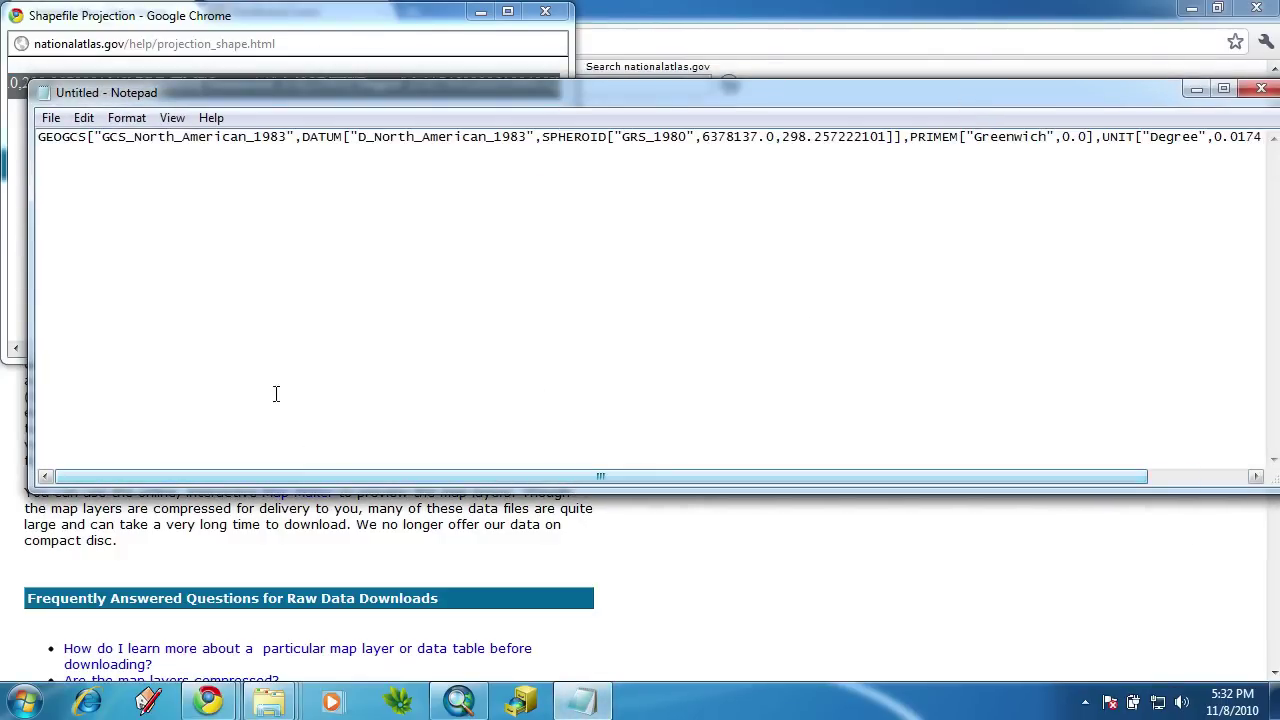
Break DATUM, SPHEROID, PRIMEM and UNIT onto their own lines and move Notepad right.
{"action": "left_click", "coordinate": [301, 137]}
{"action": "key", "text": "Return"}
{"action": "key", "text": "Return"}
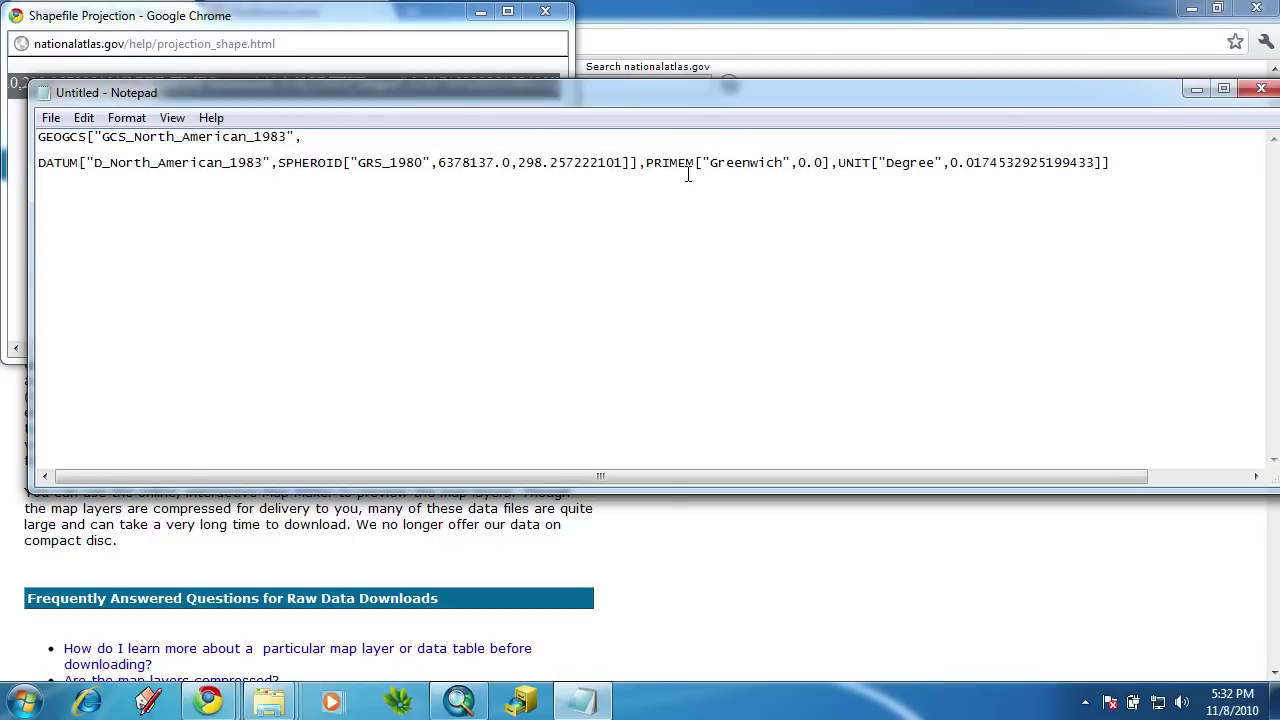
{"action": "left_click", "coordinate": [277, 163]}
{"action": "key", "text": "Return"}
{"action": "key", "text": "Return"}
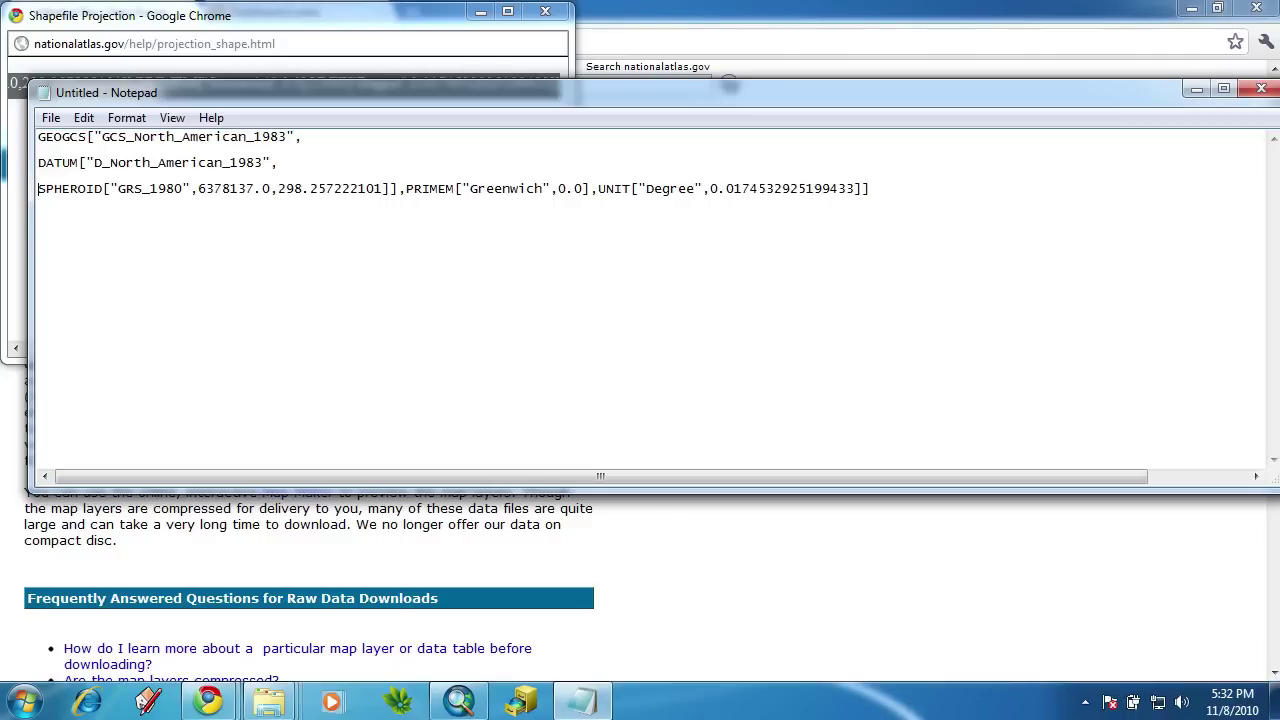
{"action": "left_click", "coordinate": [406, 190]}
{"action": "key", "text": "Return"}
{"action": "key", "text": "Return"}
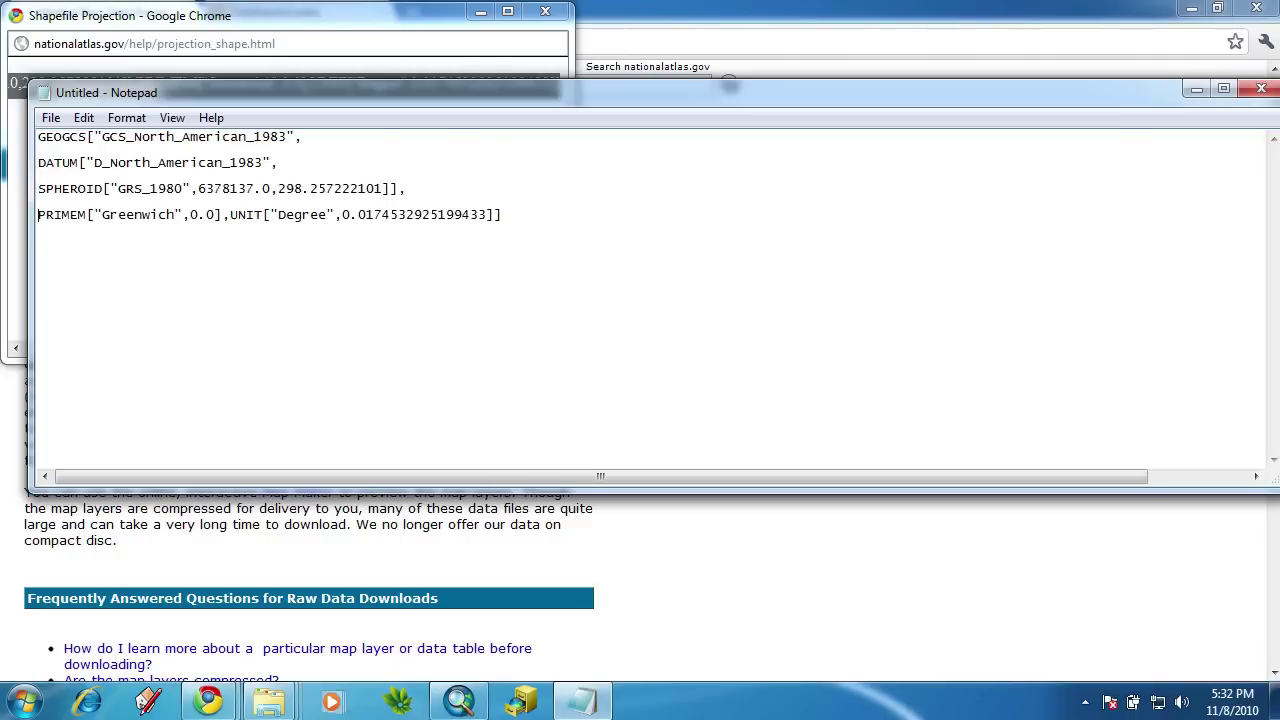
{"action": "left_click", "coordinate": [229, 215]}
{"action": "key", "text": "Return"}
{"action": "key", "text": "Return"}
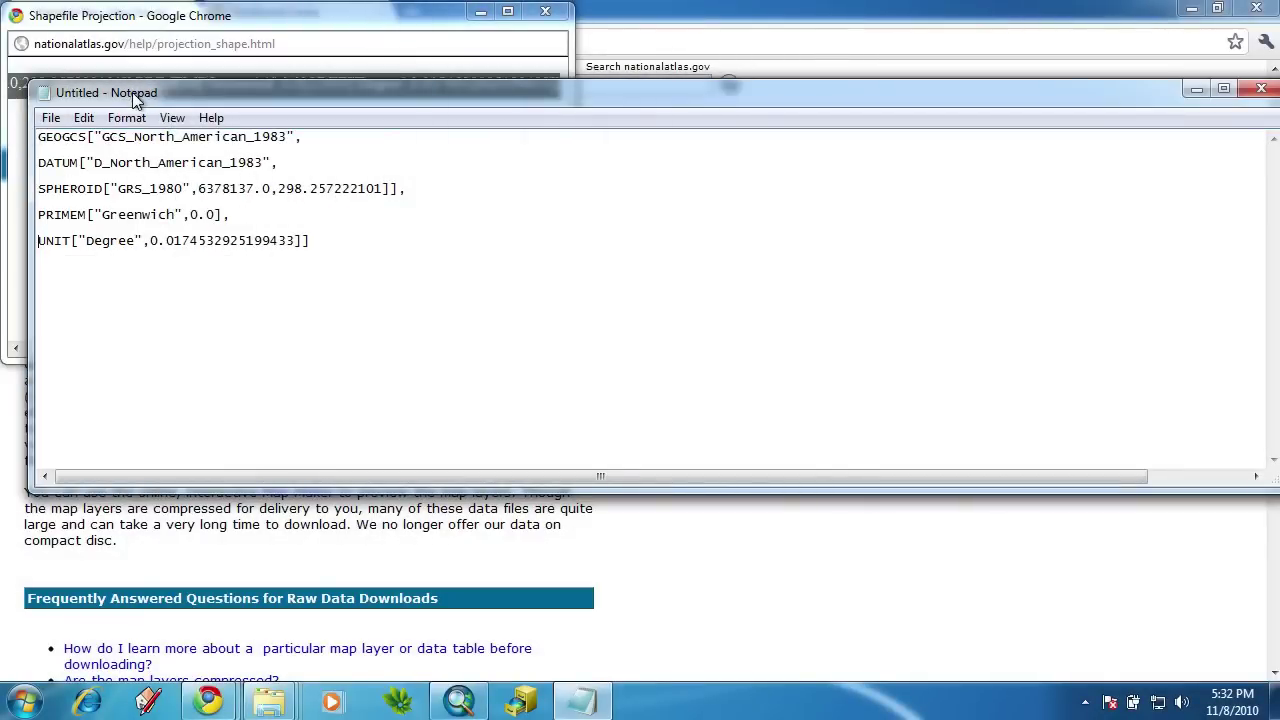
{"action": "left_click_drag", "start_coordinate": [132, 92], "coordinate": [647, 140]}
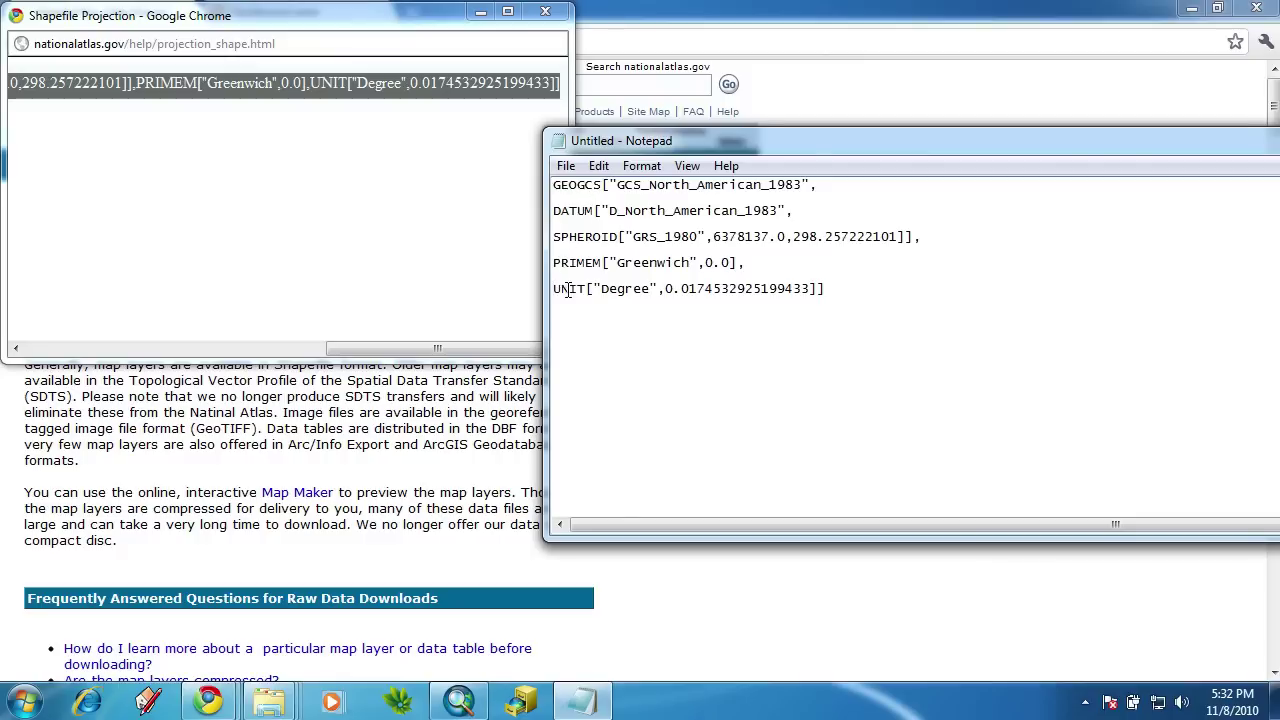
Open Define Projection from ArcToolbox's Data Management > Projections and Transformations.
{"action": "left_click", "coordinate": [697, 29]}
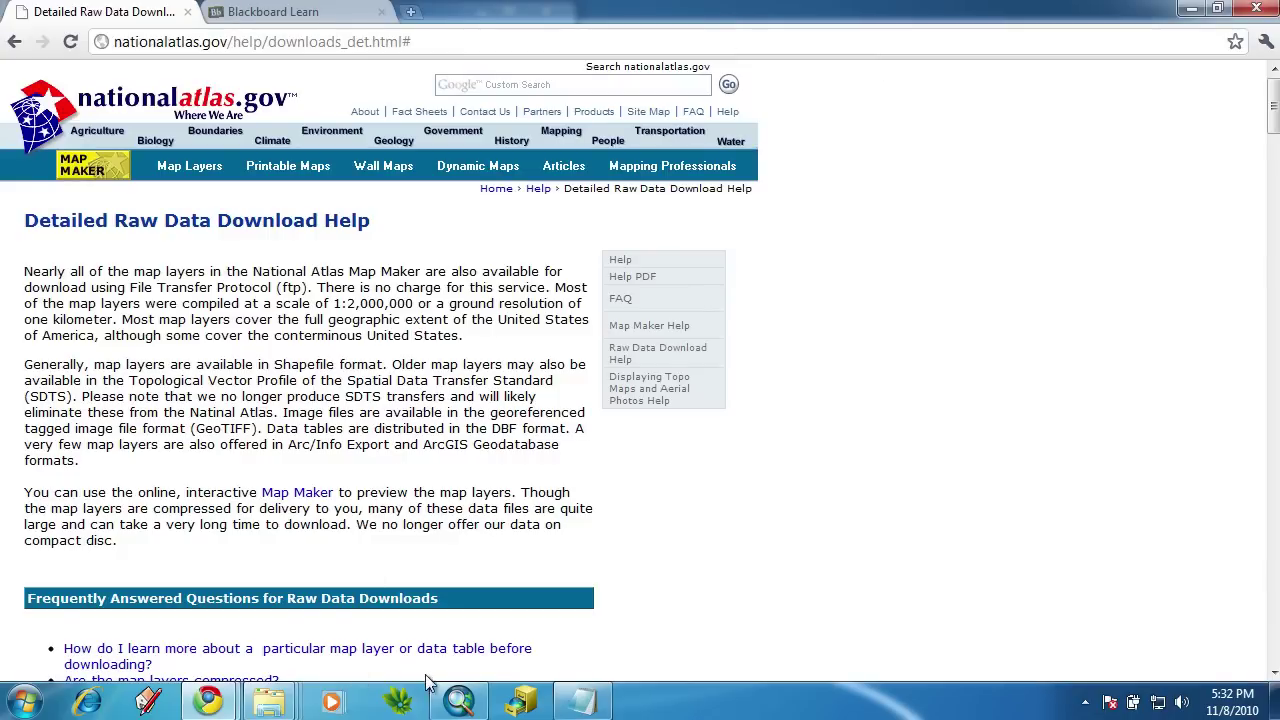
{"action": "left_click", "coordinate": [459, 702]}
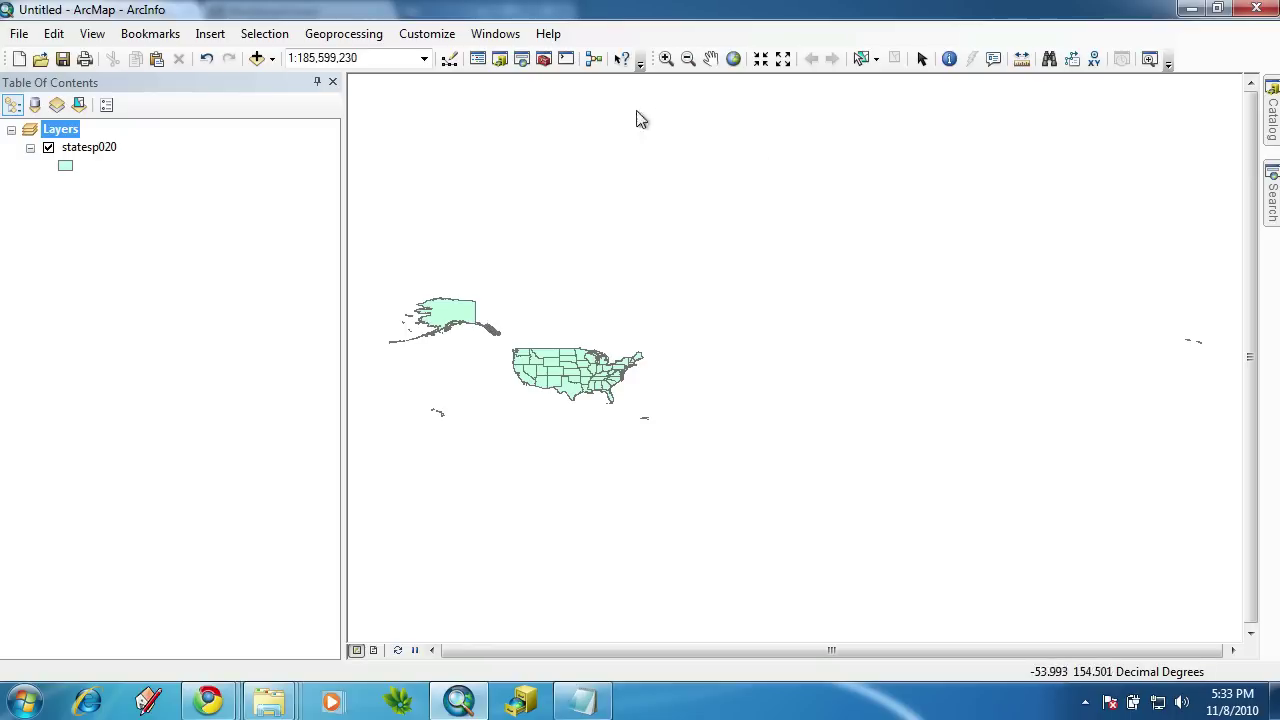
{"action": "left_click", "coordinate": [545, 60]}
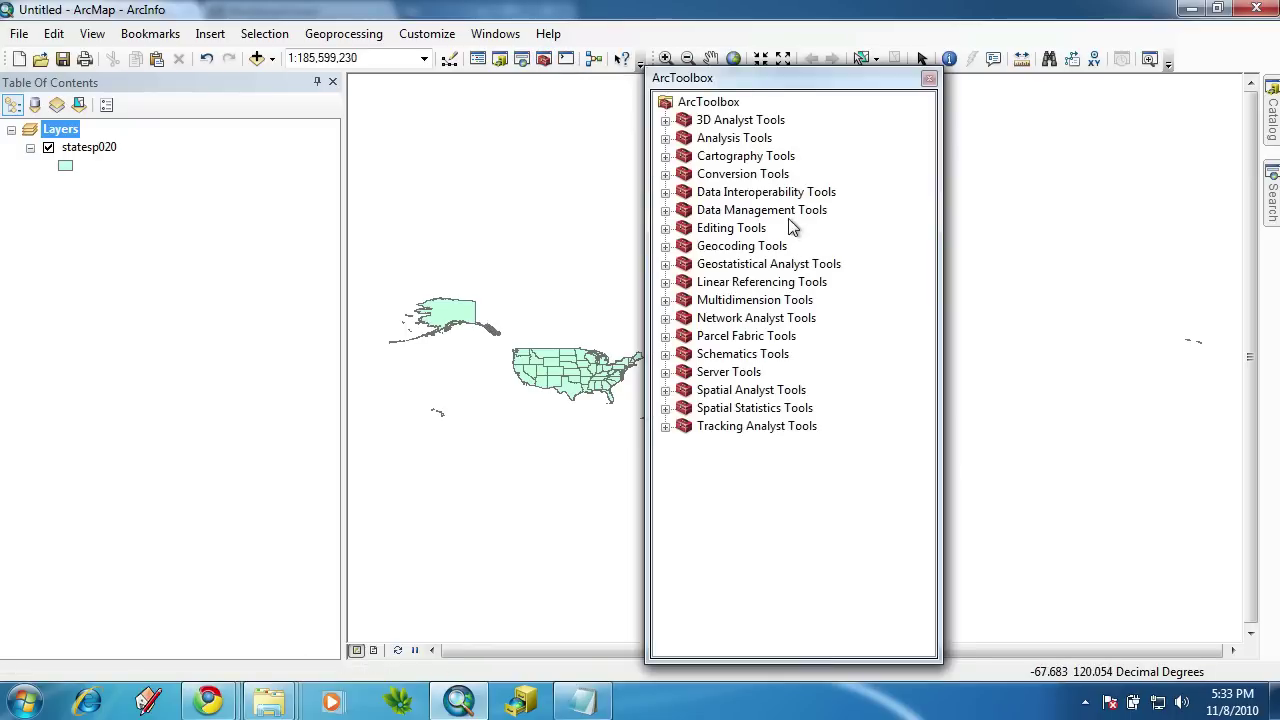
{"action": "left_click", "coordinate": [666, 210]}
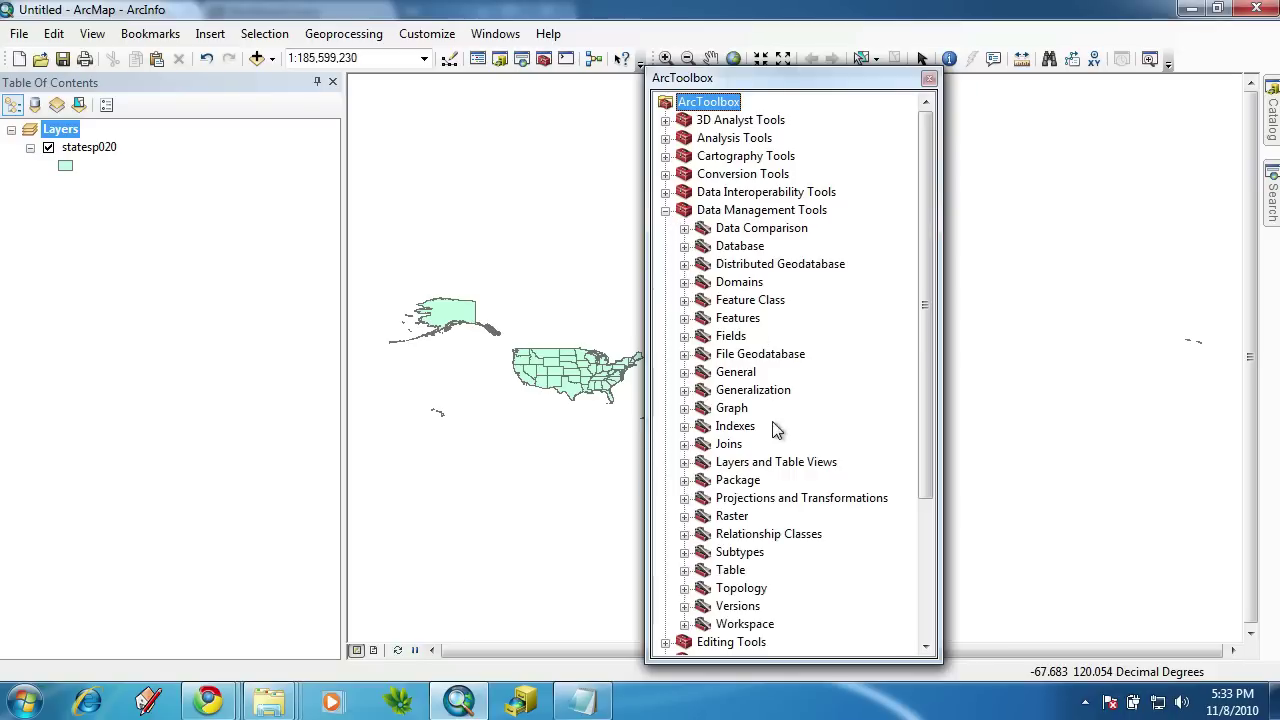
{"action": "left_click", "coordinate": [684, 498]}
{"action": "left_click", "coordinate": [770, 608]}
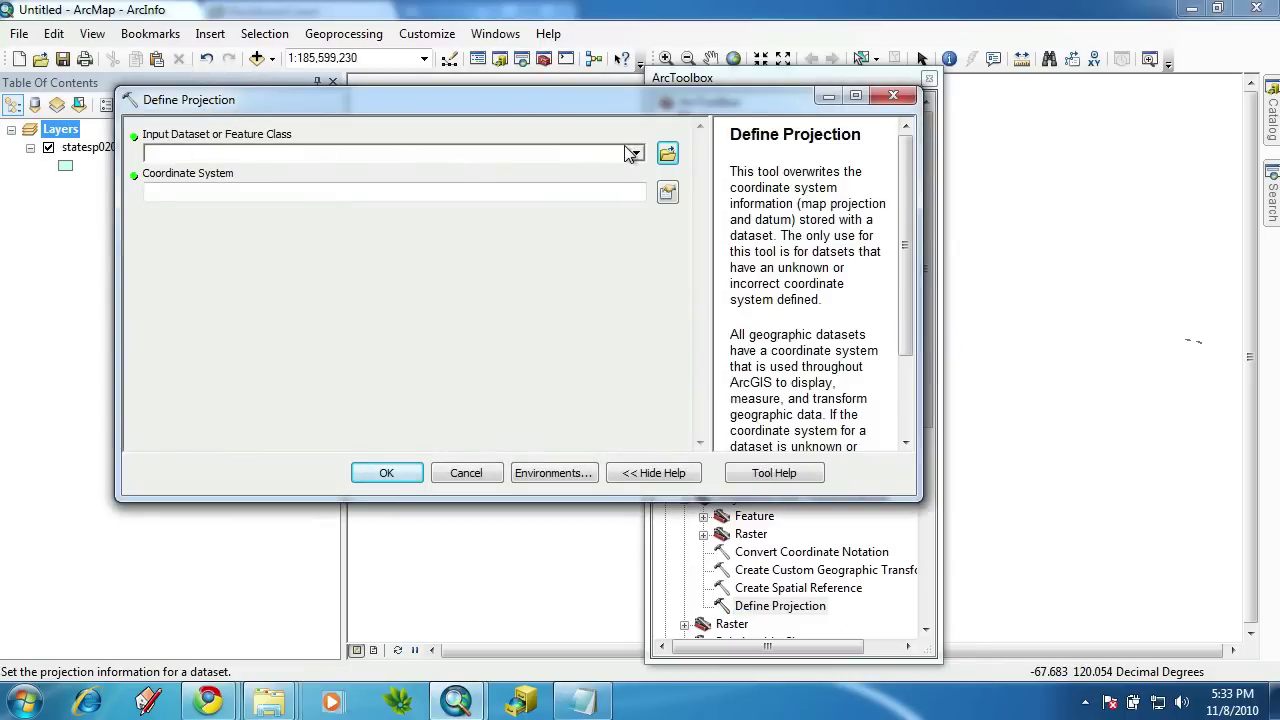
Choose statesp020 as input and name a new geographic coordinate system 'Whatever you want'.
{"action": "left_click", "coordinate": [636, 155]}
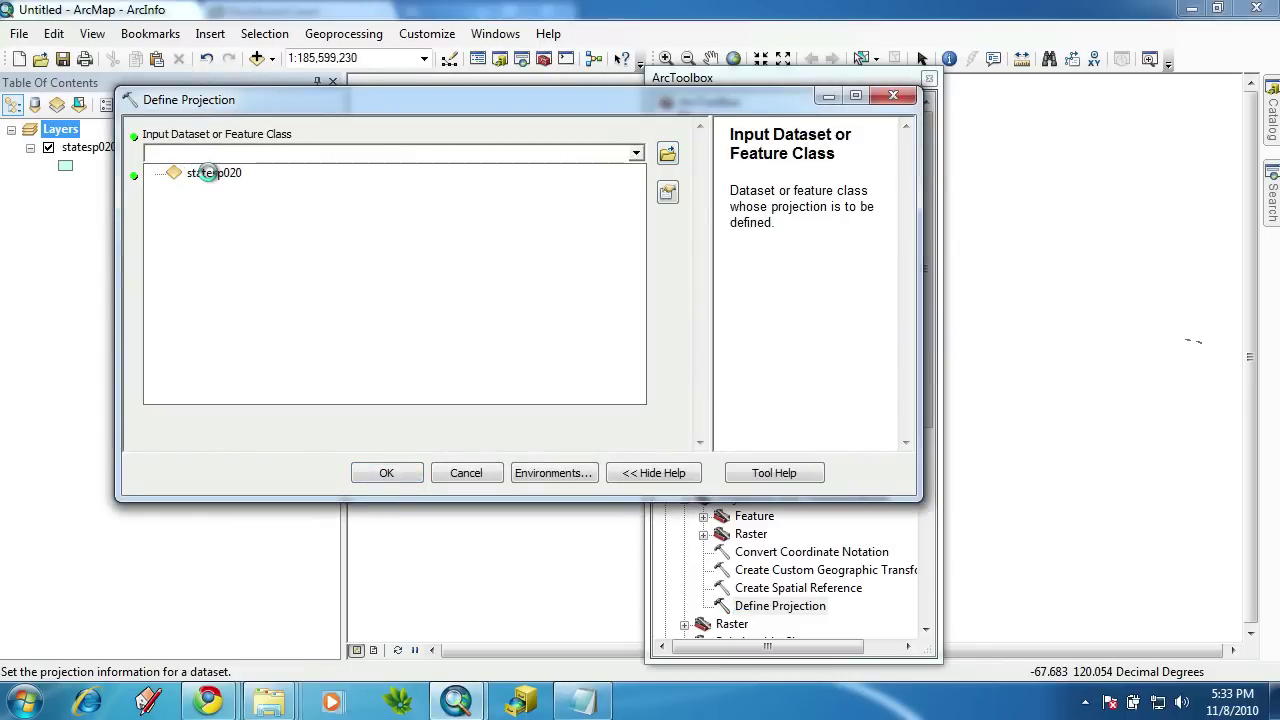
{"action": "left_click", "coordinate": [209, 173]}
{"action": "left_click", "coordinate": [668, 193]}
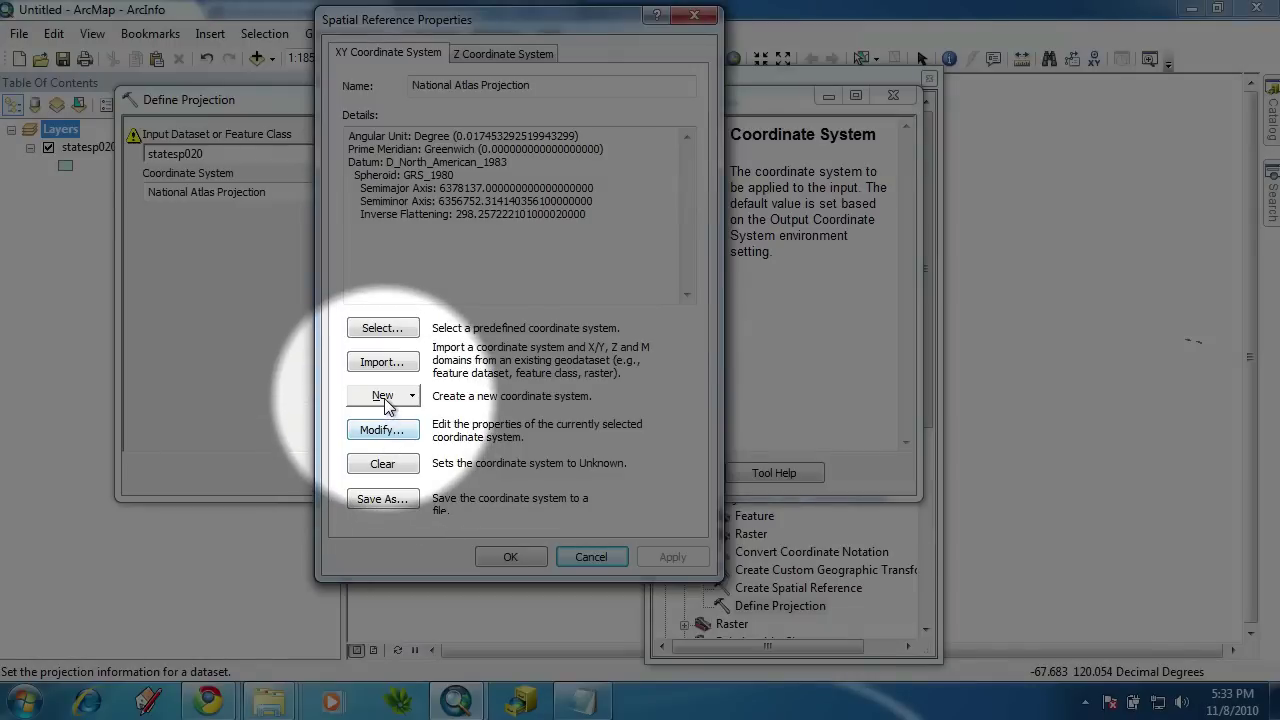
{"action": "left_click", "coordinate": [386, 396]}
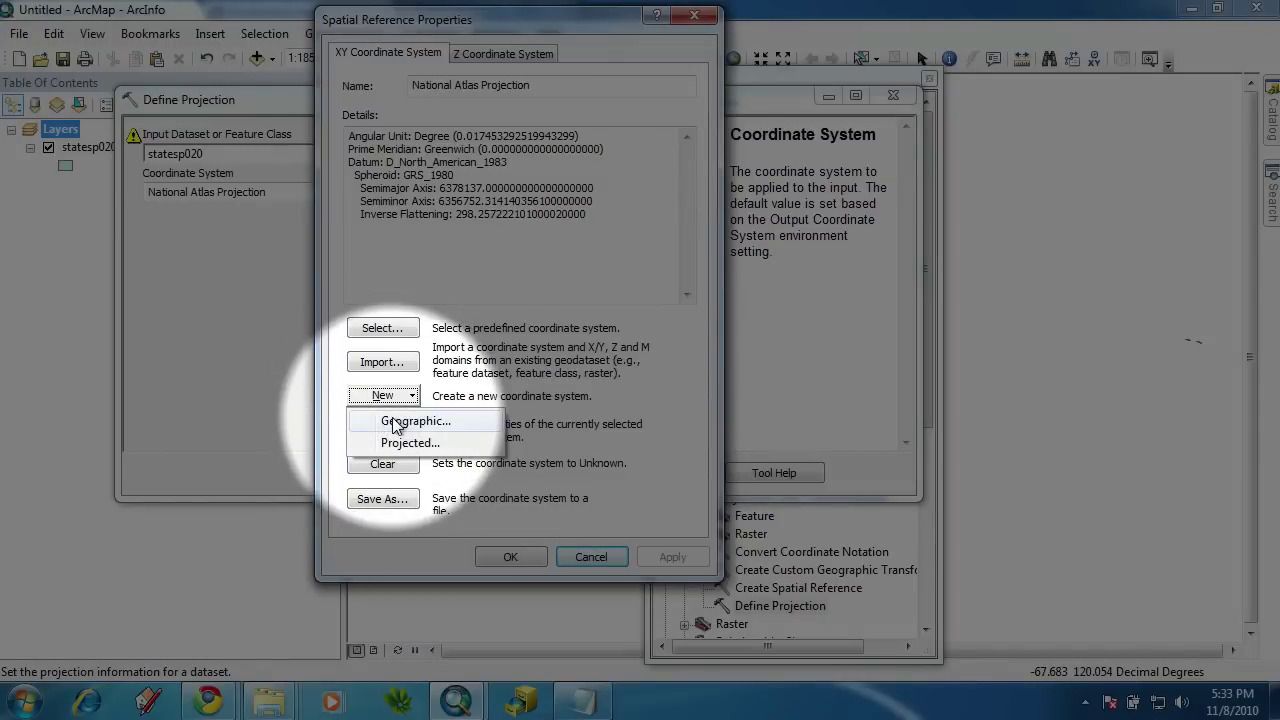
{"action": "left_click", "coordinate": [392, 424]}
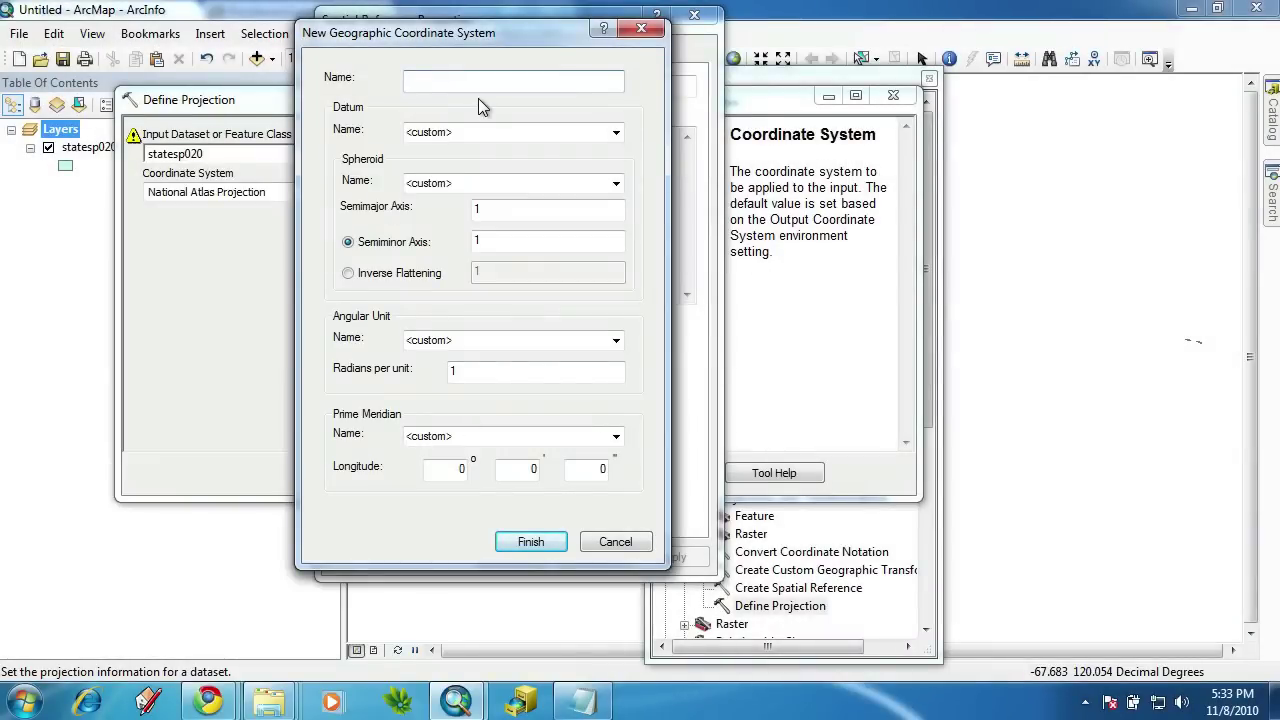
{"action": "type", "text": "Whatever you want"}
{"action": "left_click", "coordinate": [582, 700]}
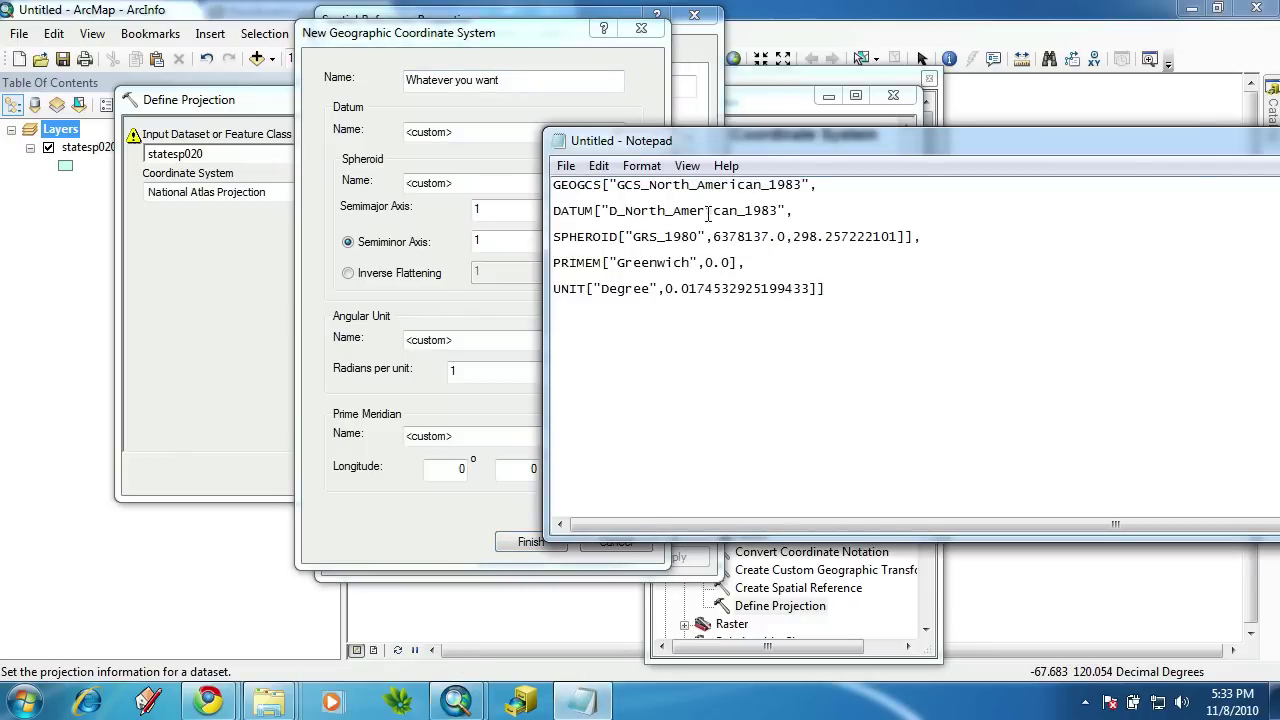
Set the new coordinate system's datum to D_North_American_1983.
{"action": "left_click", "coordinate": [455, 143]}
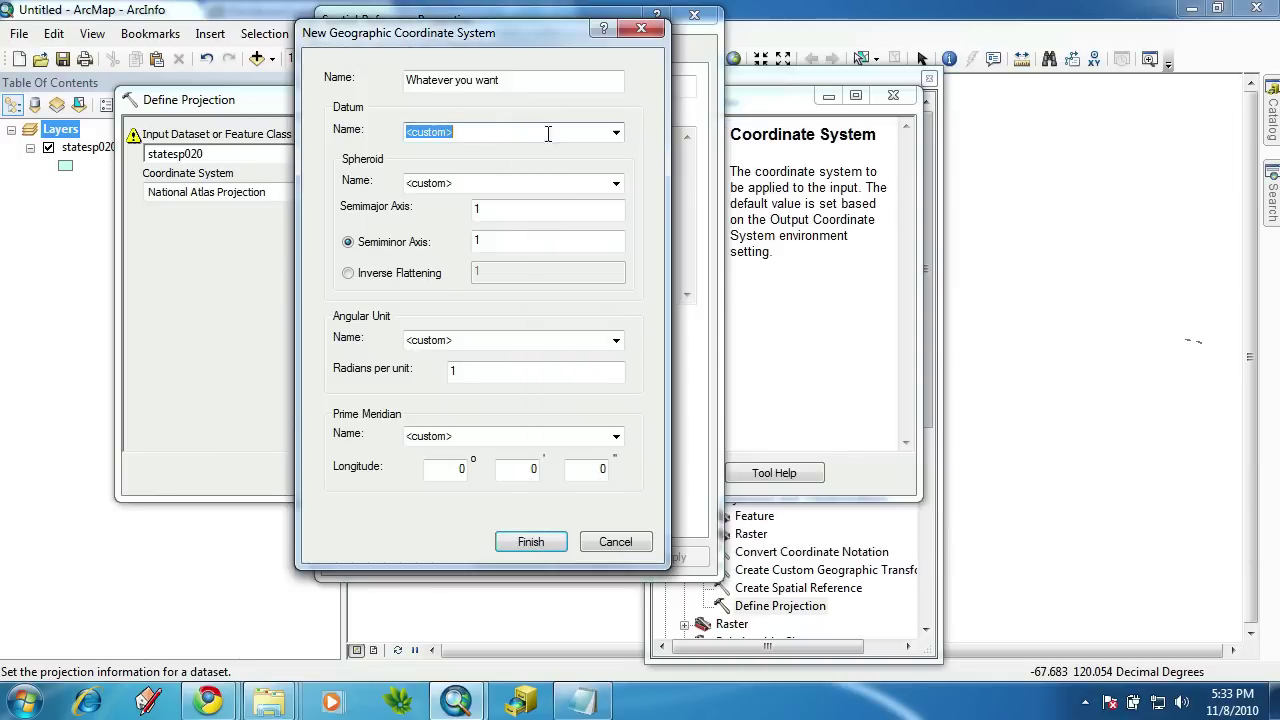
{"action": "left_click", "coordinate": [617, 132]}
{"action": "scroll", "coordinate": [592, 305], "scroll_direction": "down", "scroll_amount": 2}
{"action": "scroll", "coordinate": [595, 302], "scroll_direction": "down", "scroll_amount": 10}
{"action": "left_click_drag", "start_coordinate": [614, 210], "coordinate": [614, 427]}
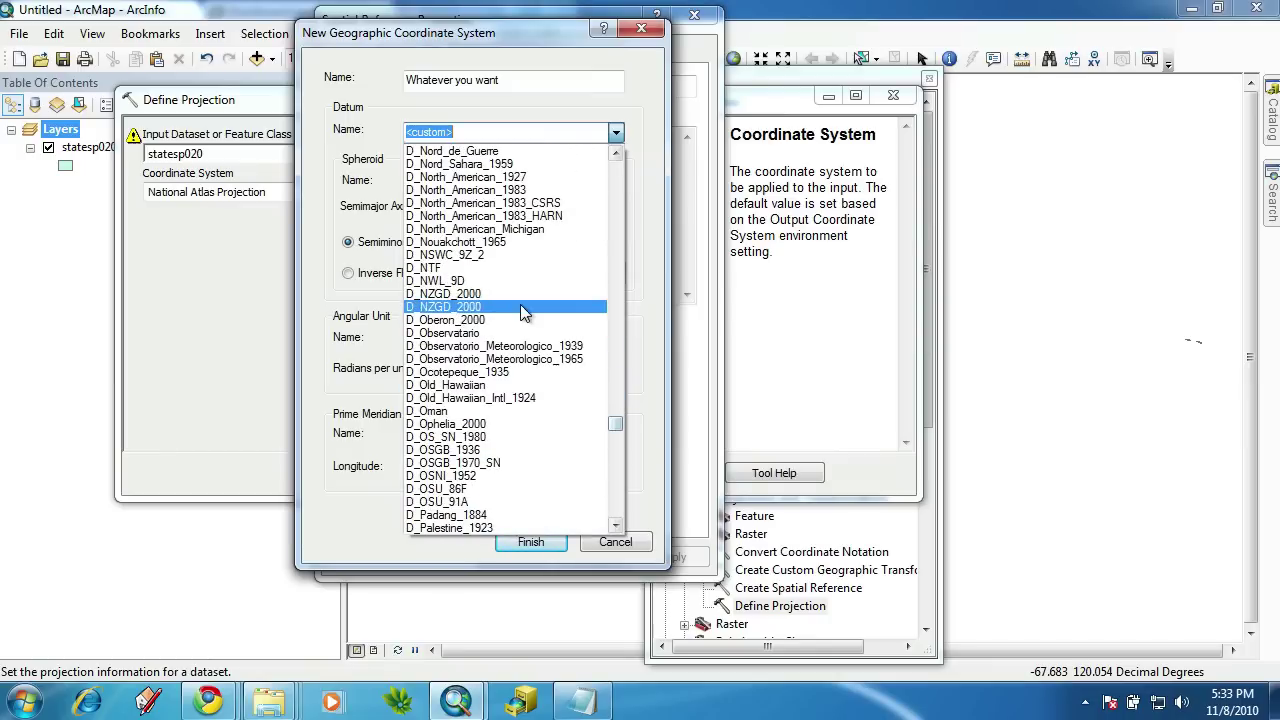
{"action": "left_click", "coordinate": [519, 192]}
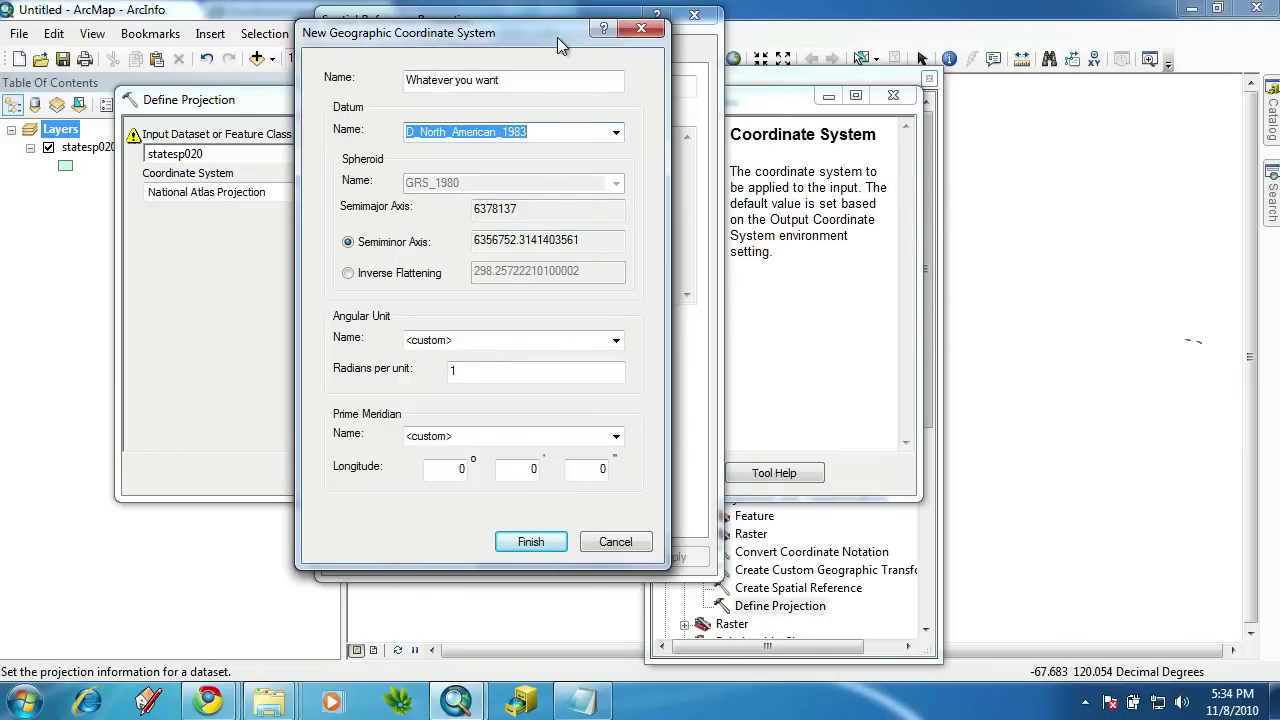
{"action": "left_click_drag", "start_coordinate": [557, 37], "coordinate": [509, 48]}
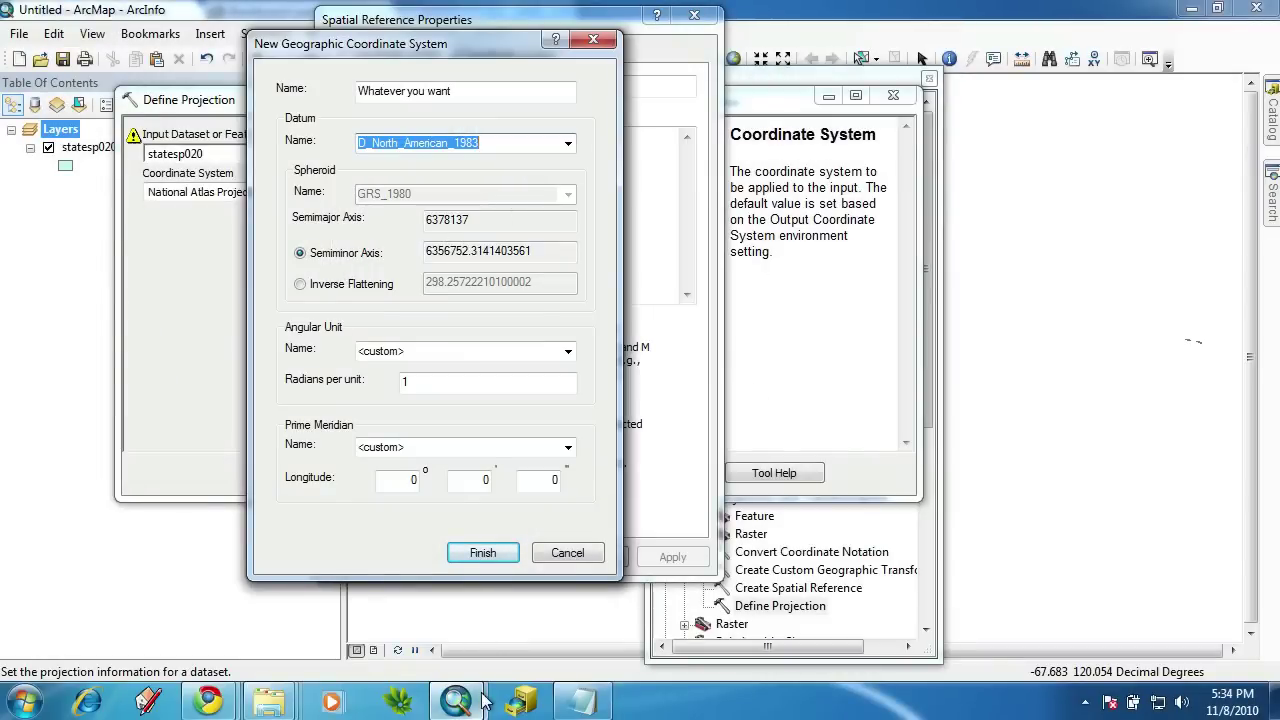
{"action": "left_click", "coordinate": [583, 702]}
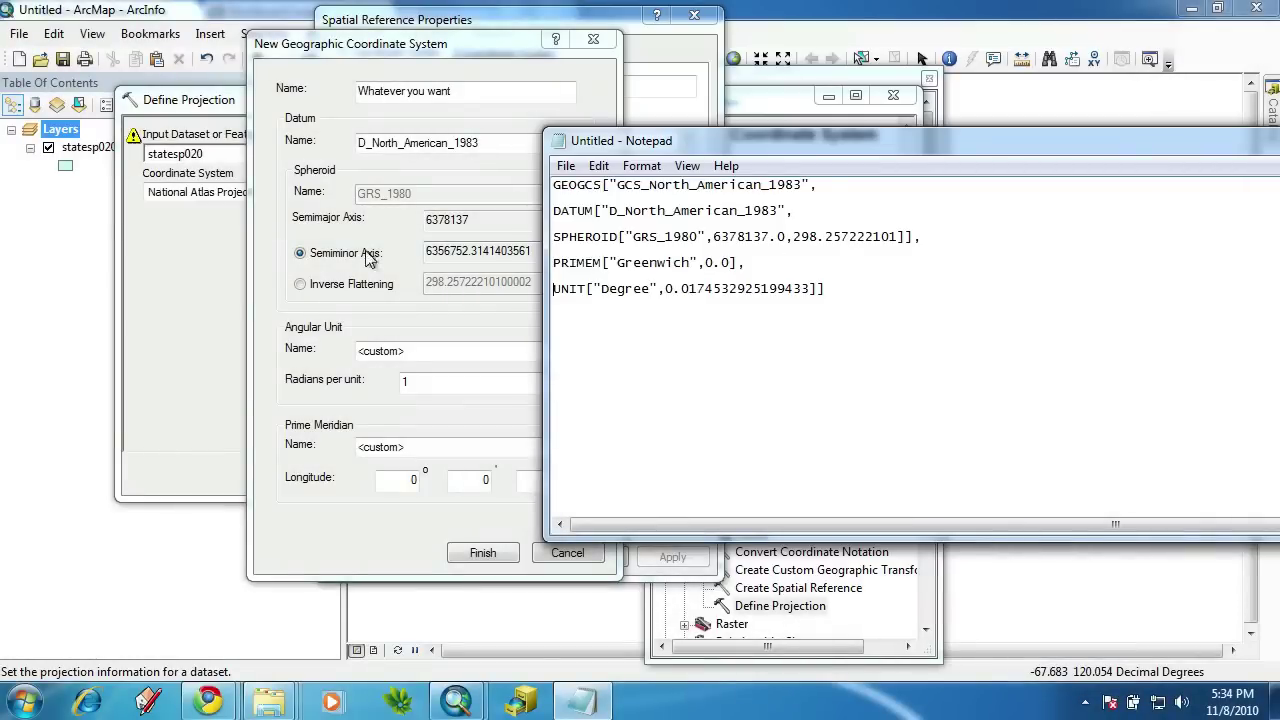
{"action": "left_click", "coordinate": [349, 258]}
Set the angular unit to Degree and the prime meridian to Greenwich.
{"action": "left_click", "coordinate": [416, 352]}
{"action": "left_click", "coordinate": [568, 350]}
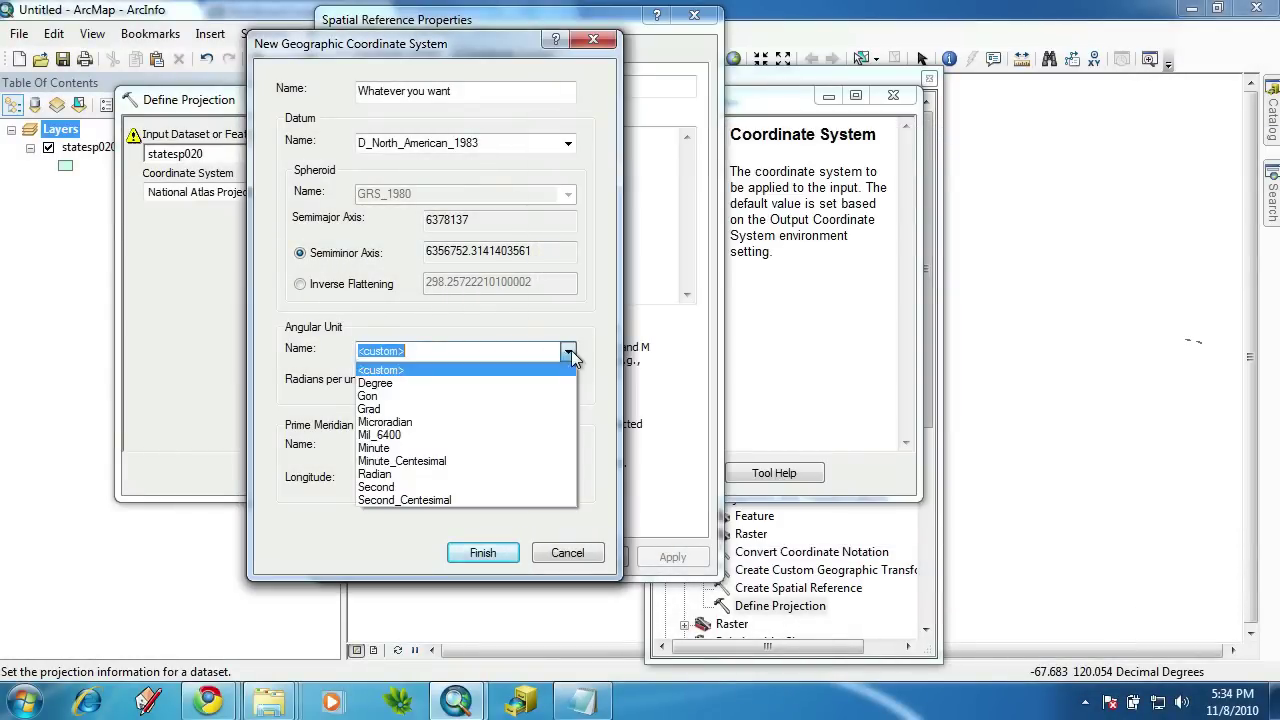
{"action": "left_click", "coordinate": [470, 380]}
{"action": "left_click", "coordinate": [380, 446]}
{"action": "left_click", "coordinate": [567, 447]}
{"action": "left_click", "coordinate": [397, 548]}
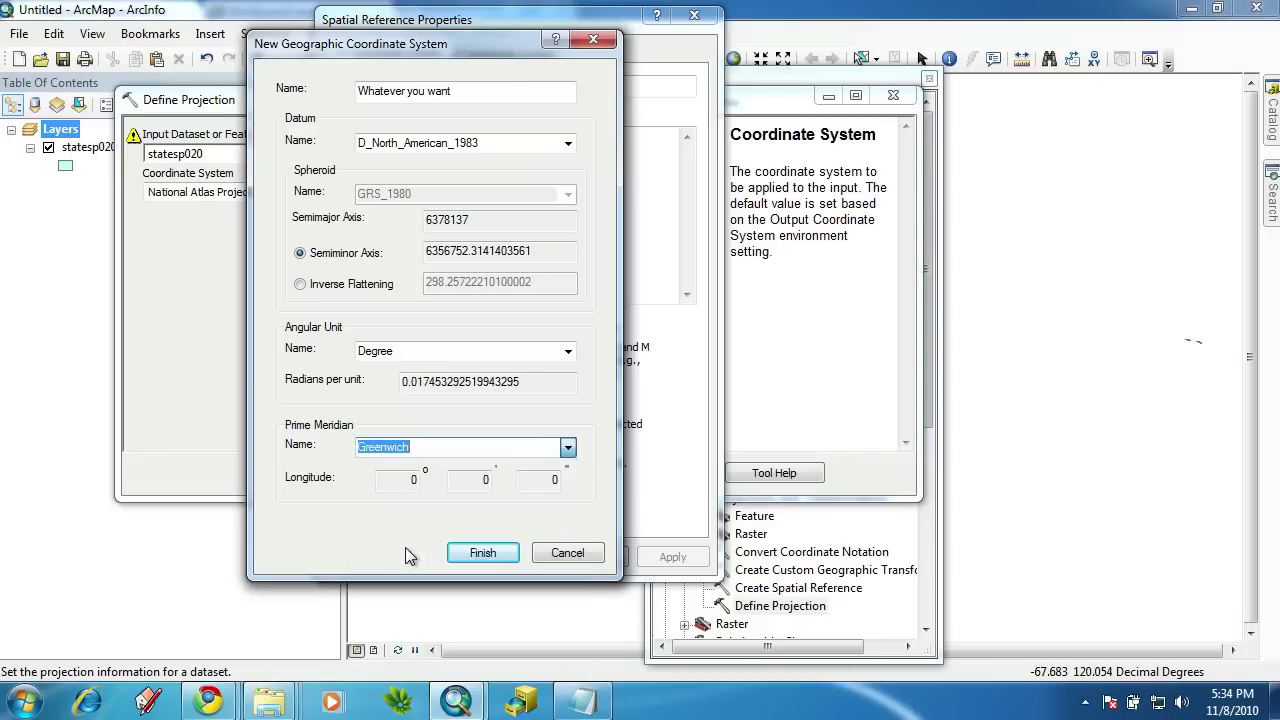
Finish the 'Whatever you want' coordinate system and run Define Projection on statesp020.
{"action": "left_click", "coordinate": [483, 553]}
{"action": "left_click", "coordinate": [668, 558]}
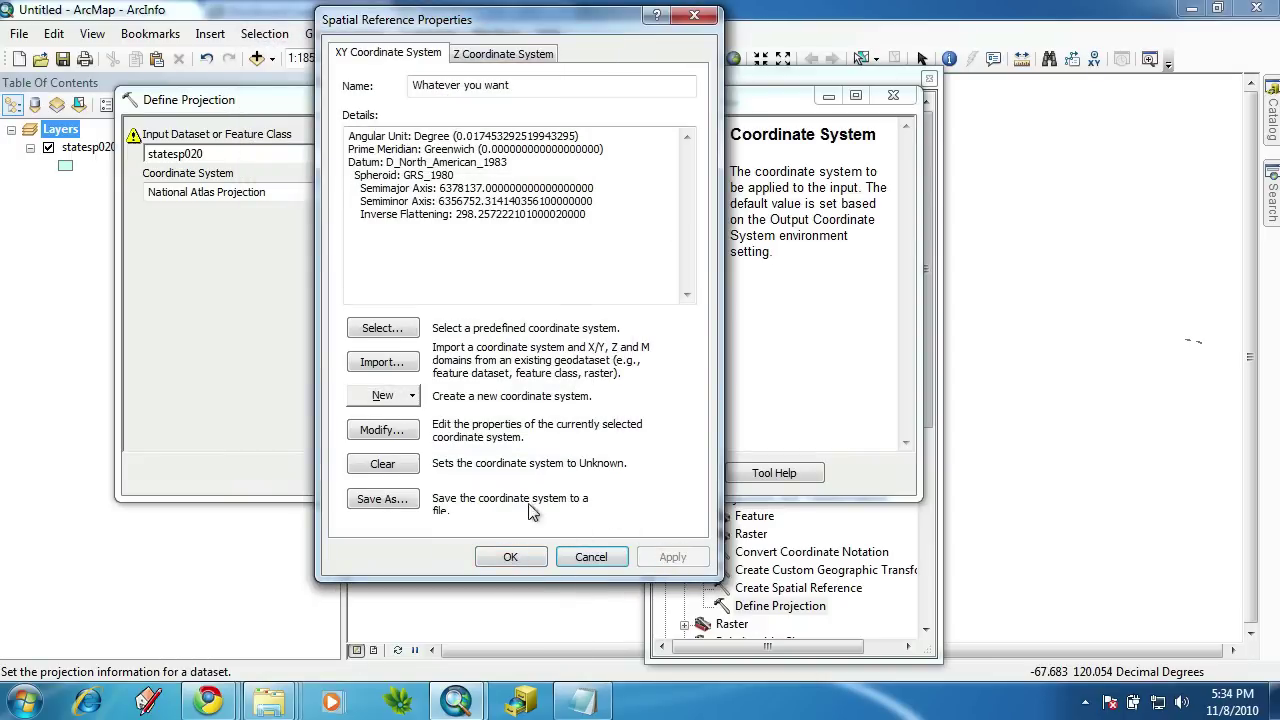
{"action": "left_click", "coordinate": [510, 557]}
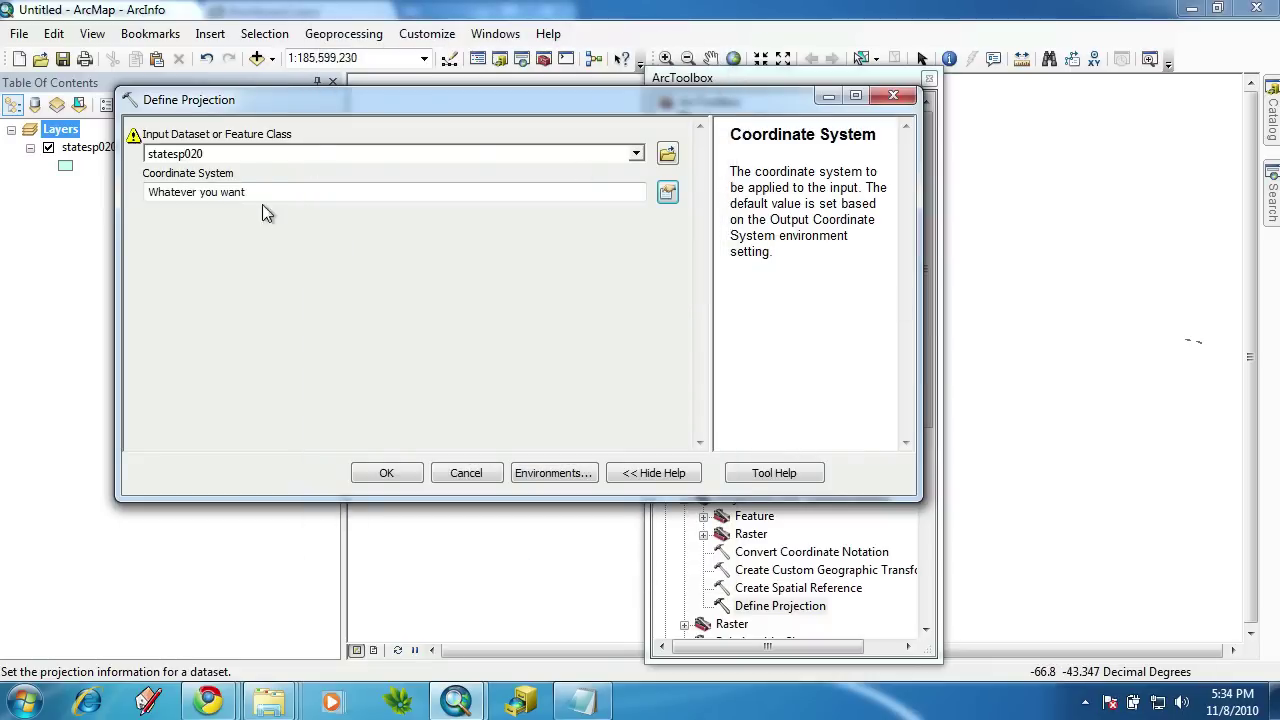
{"action": "left_click", "coordinate": [386, 476]}
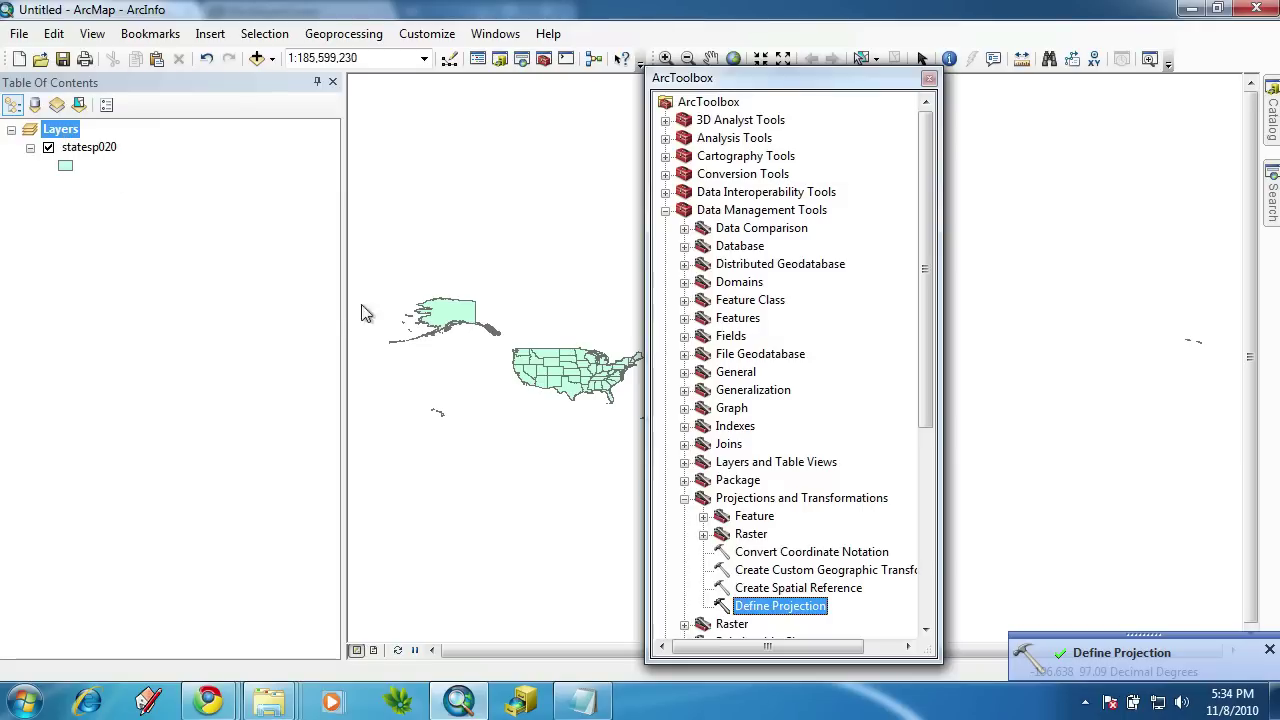
Set the data frame's coordinate system to statesp020's 'Whatever you want' system and confirm.
{"action": "left_click", "coordinate": [61, 132]}
{"action": "right_click", "coordinate": [61, 132]}
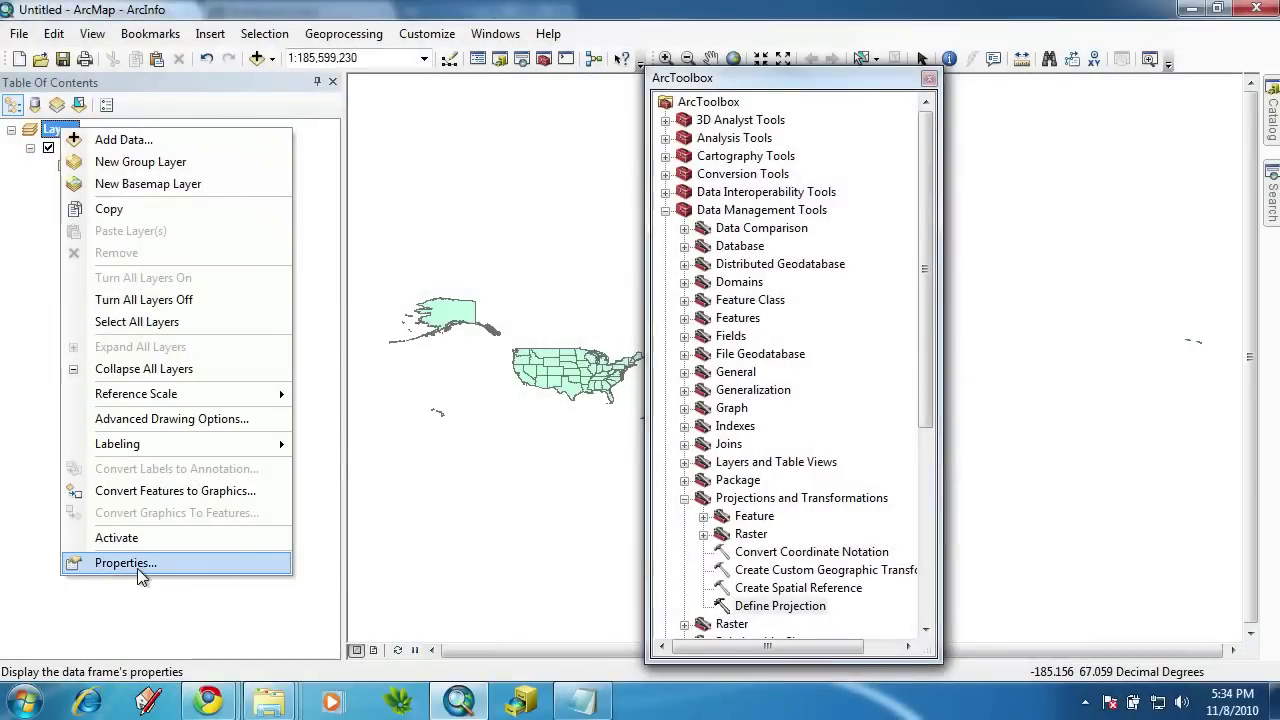
{"action": "left_click", "coordinate": [137, 566]}
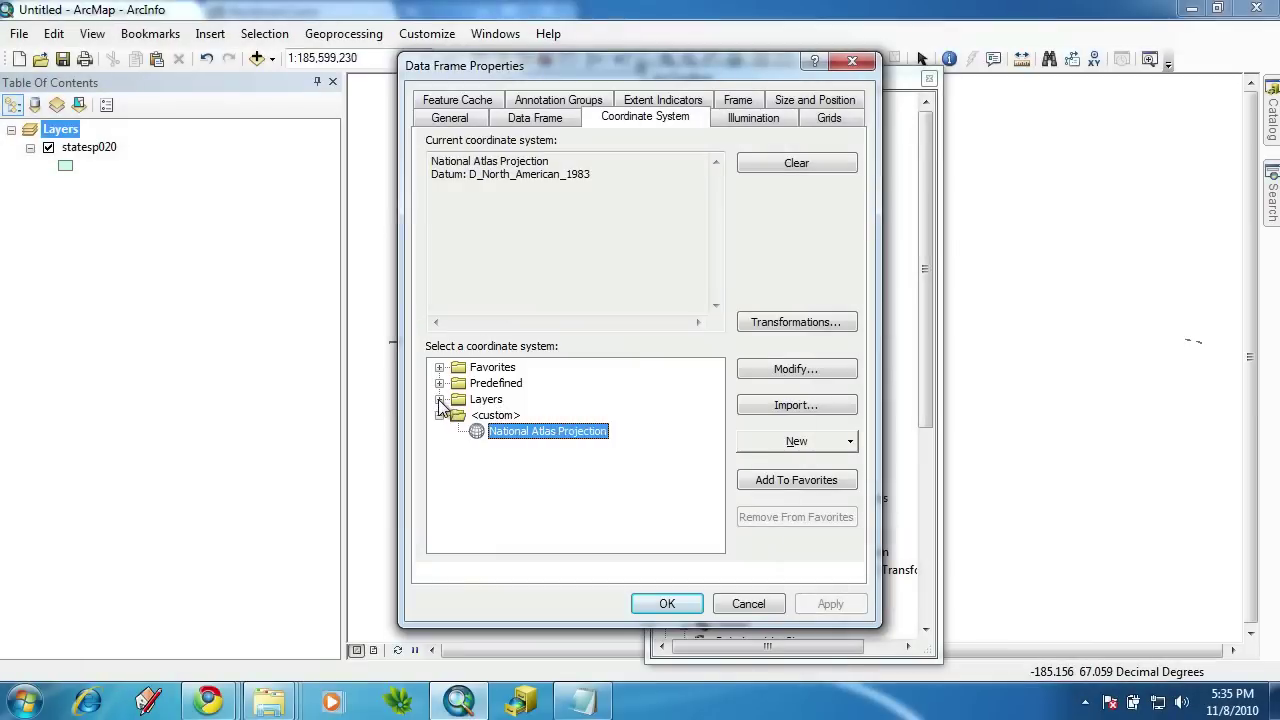
{"action": "left_click", "coordinate": [440, 399]}
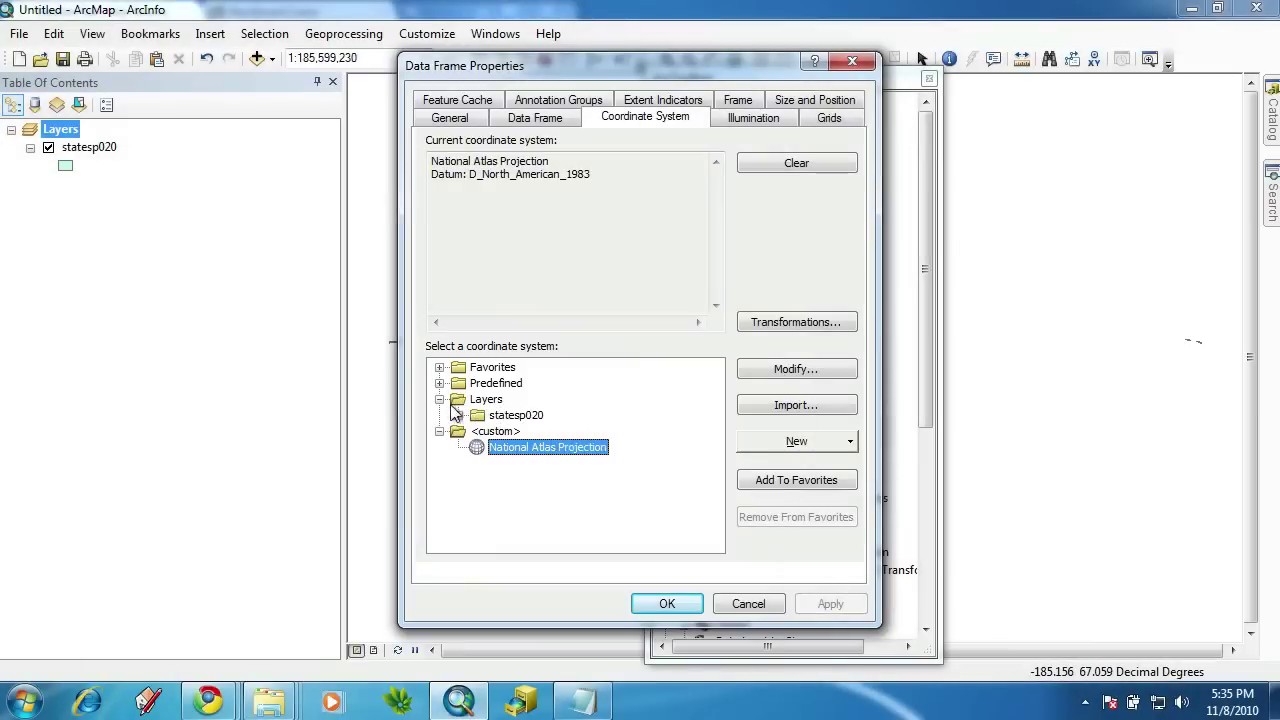
{"action": "left_click", "coordinate": [458, 415]}
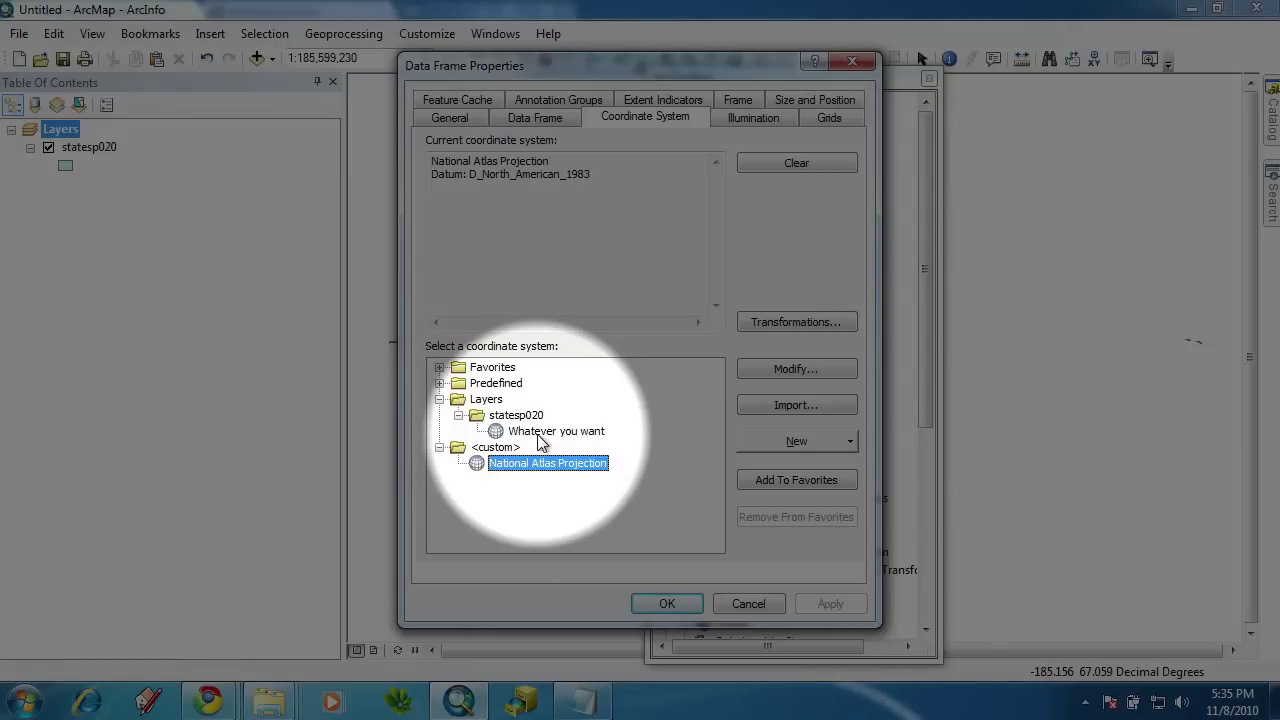
{"action": "left_click", "coordinate": [550, 431]}
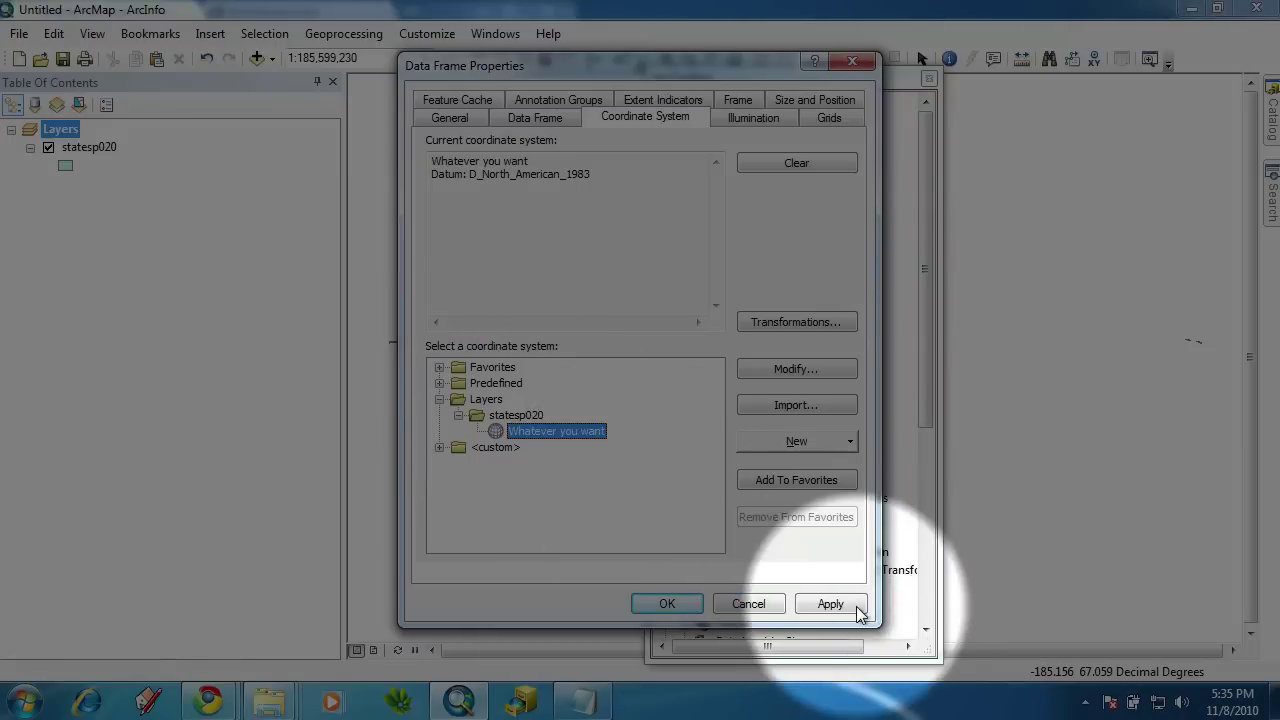
{"action": "left_click", "coordinate": [840, 605]}
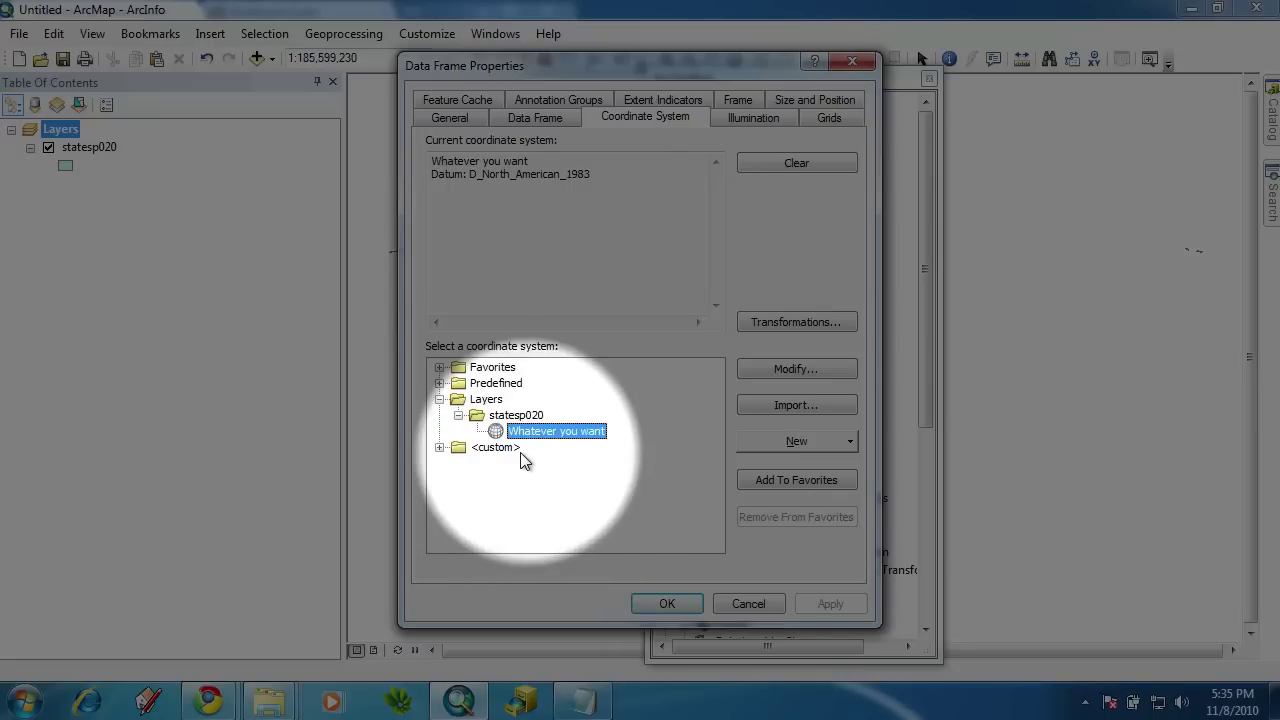
{"action": "left_click", "coordinate": [439, 447]}
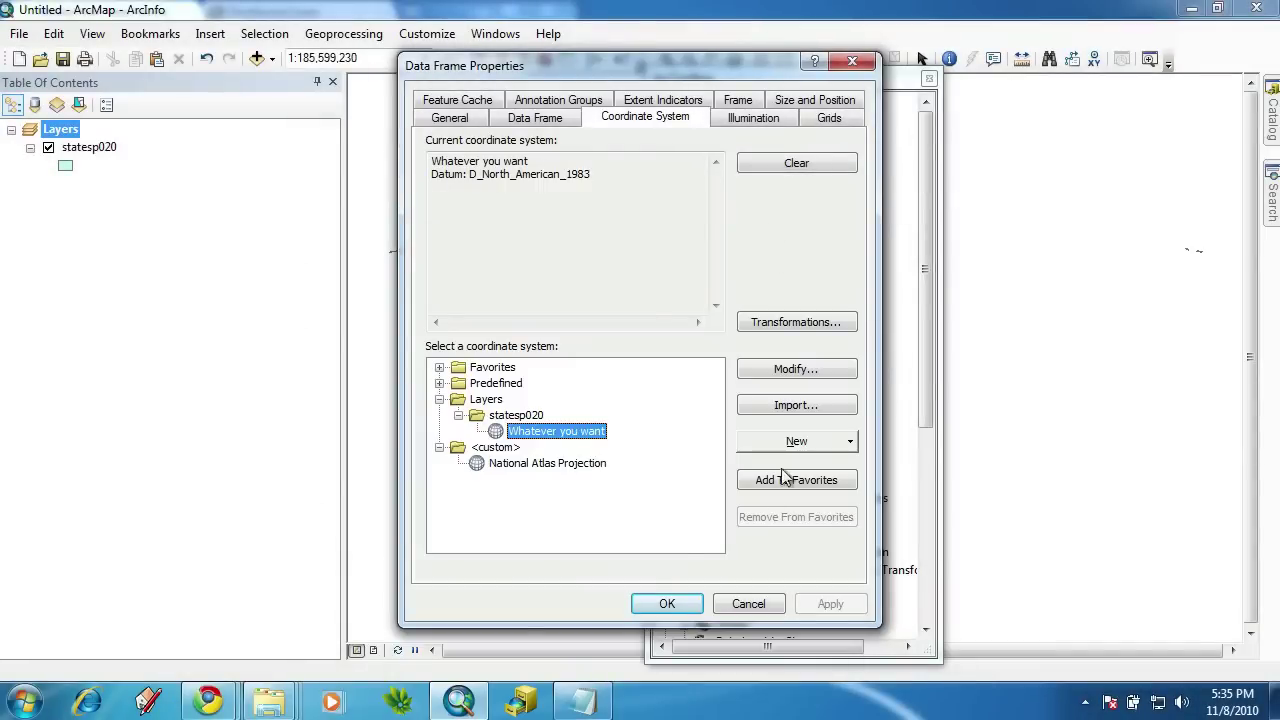
{"action": "left_click", "coordinate": [666, 604]}
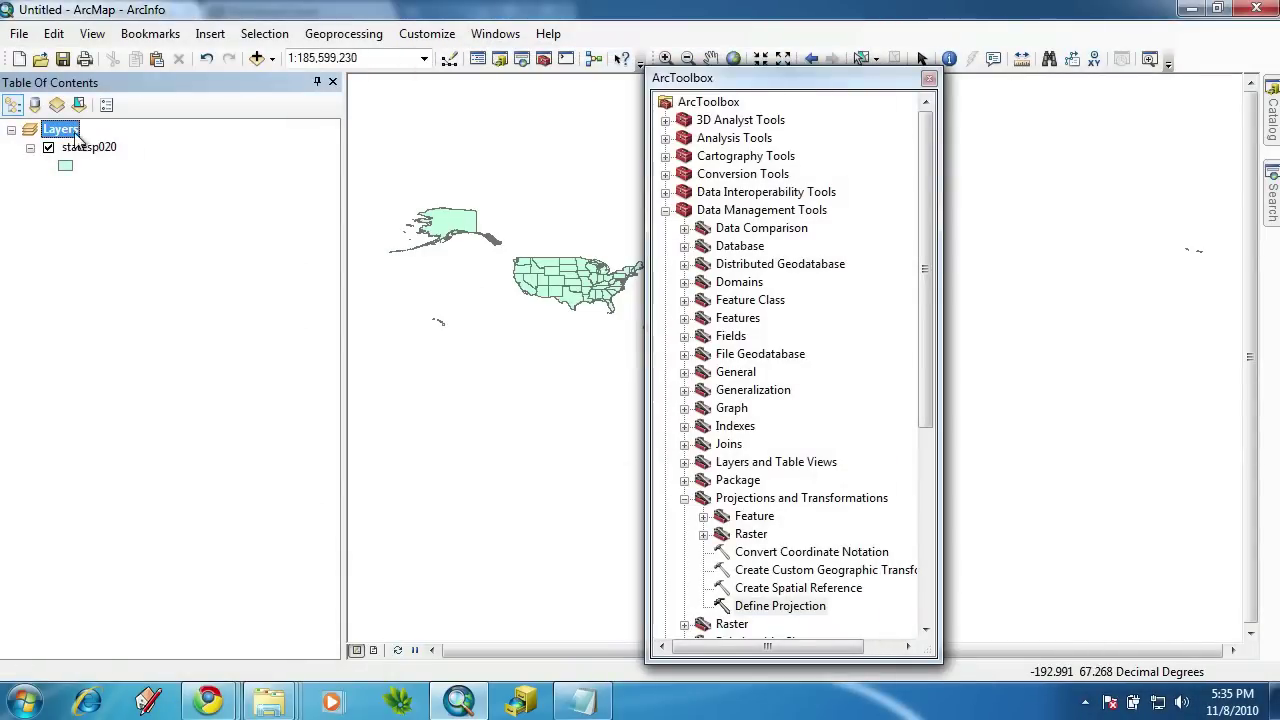
Recheck the data frame's coordinate system in its properties, then close the properties and ArcToolbox.
{"action": "right_click", "coordinate": [72, 134]}
{"action": "left_click", "coordinate": [155, 566]}
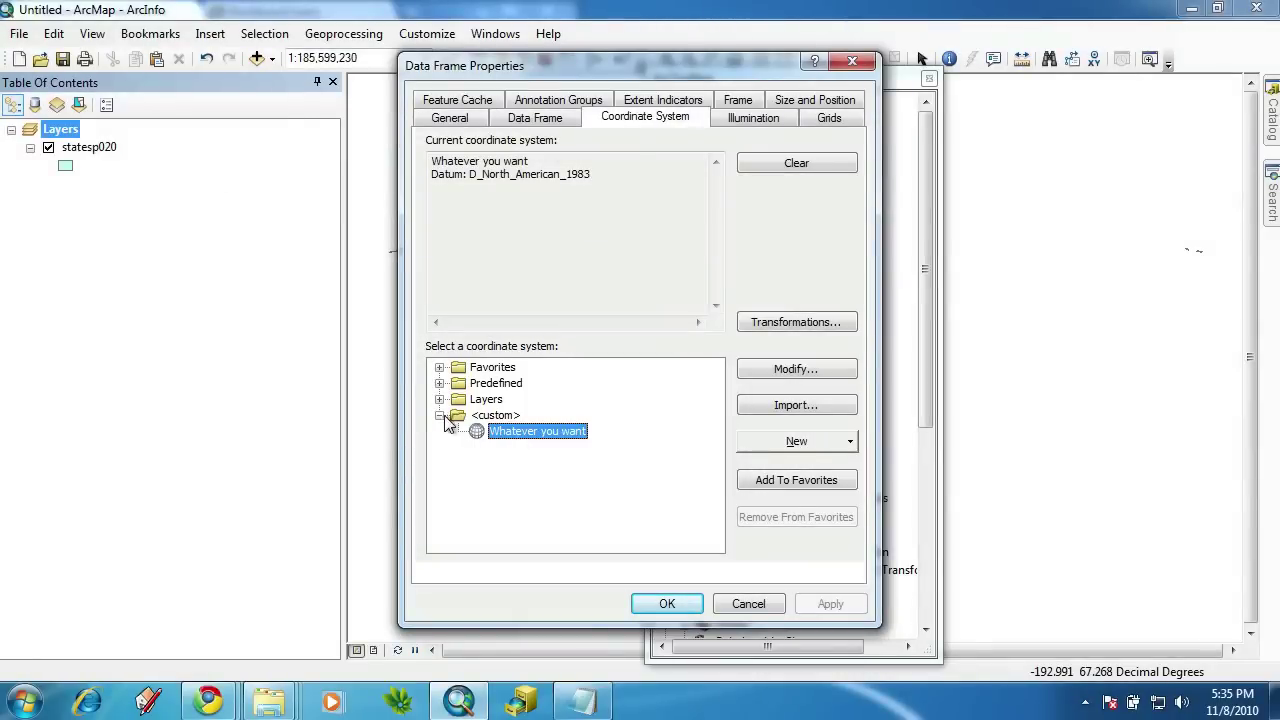
{"action": "left_click", "coordinate": [440, 400]}
{"action": "left_click", "coordinate": [458, 415]}
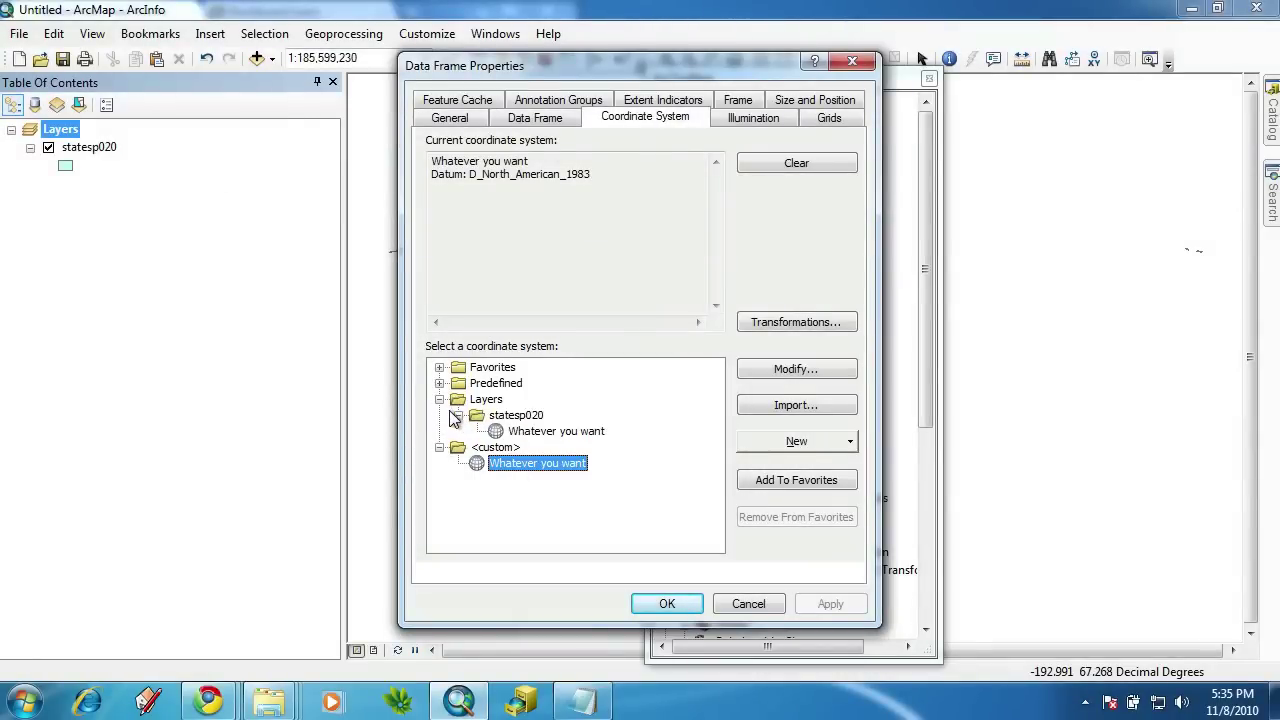
{"action": "left_click", "coordinate": [439, 400]}
{"action": "left_click", "coordinate": [439, 416]}
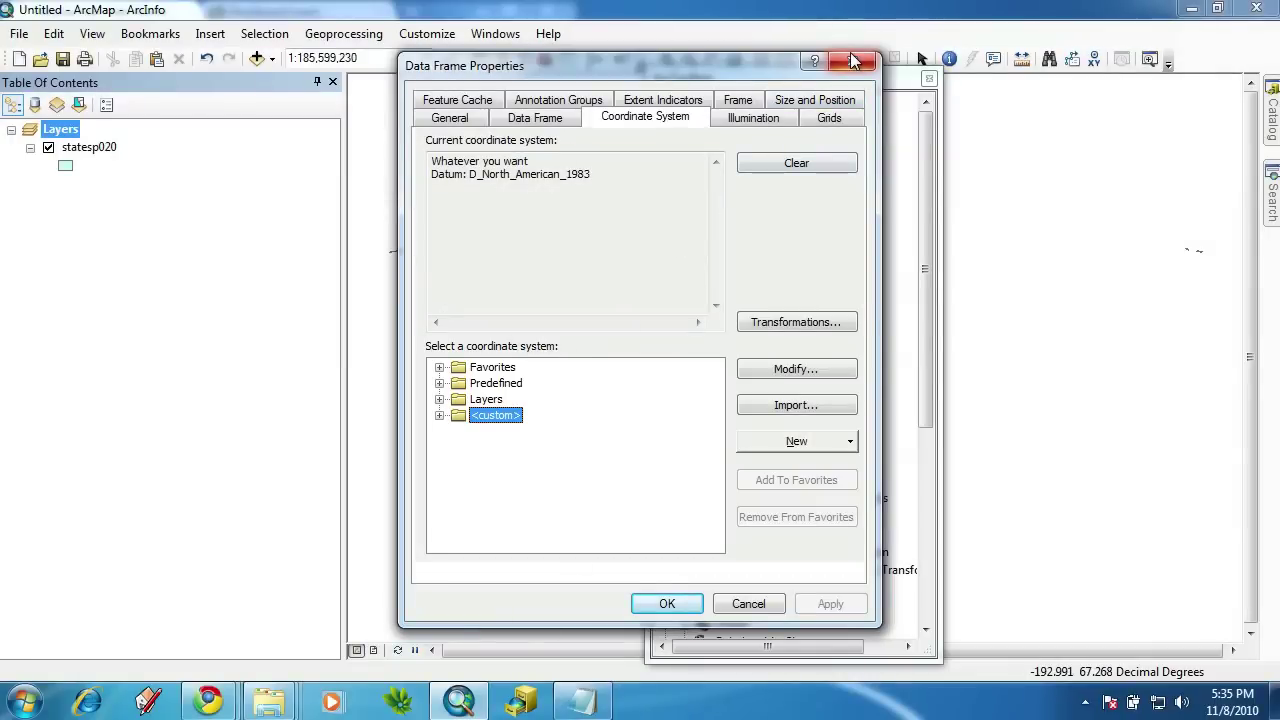
{"action": "left_click", "coordinate": [853, 62]}
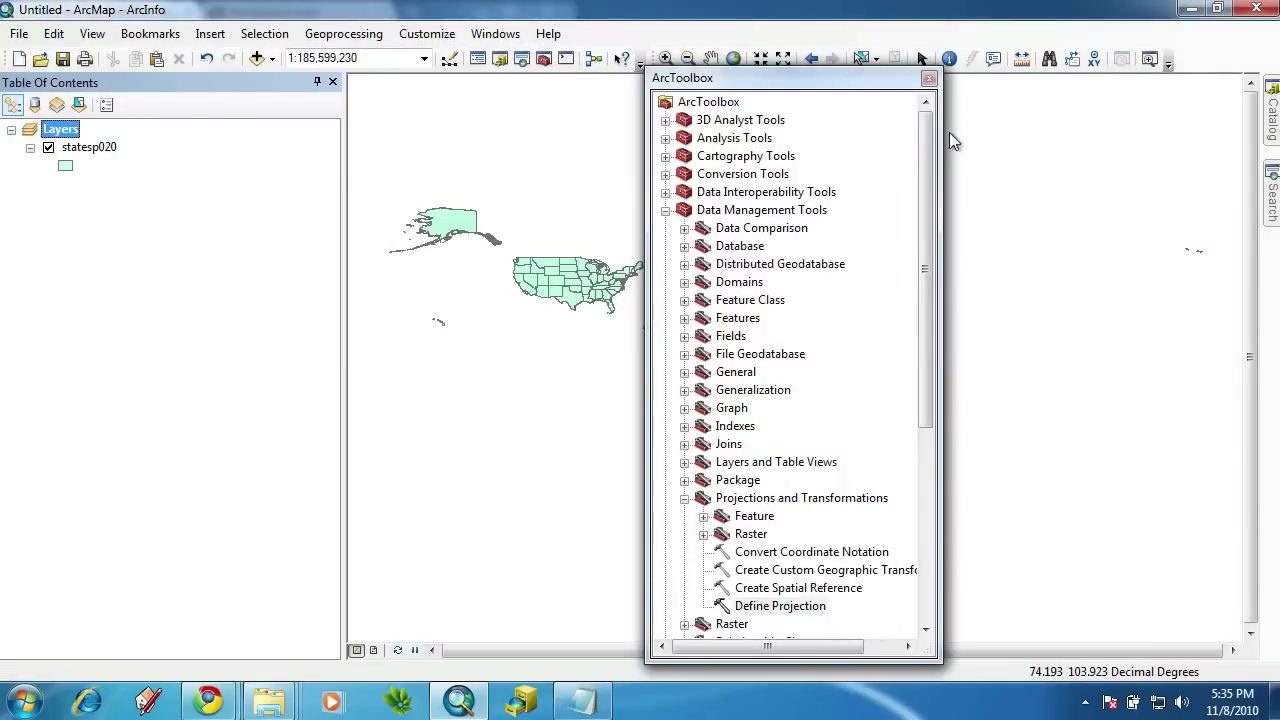
{"action": "left_click", "coordinate": [929, 78]}
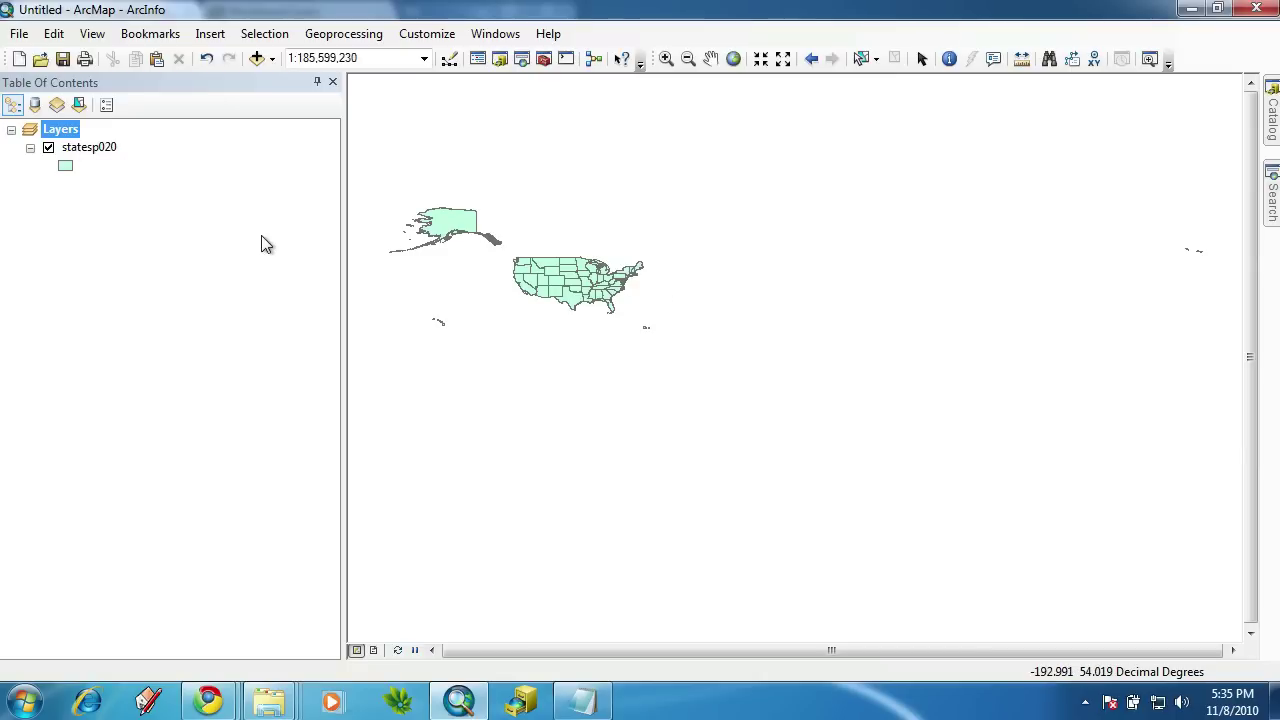
Add usa_area 1.shp from GIS Data > United States SHP to the map.
{"action": "left_click", "coordinate": [256, 58]}
{"action": "left_click", "coordinate": [666, 217]}
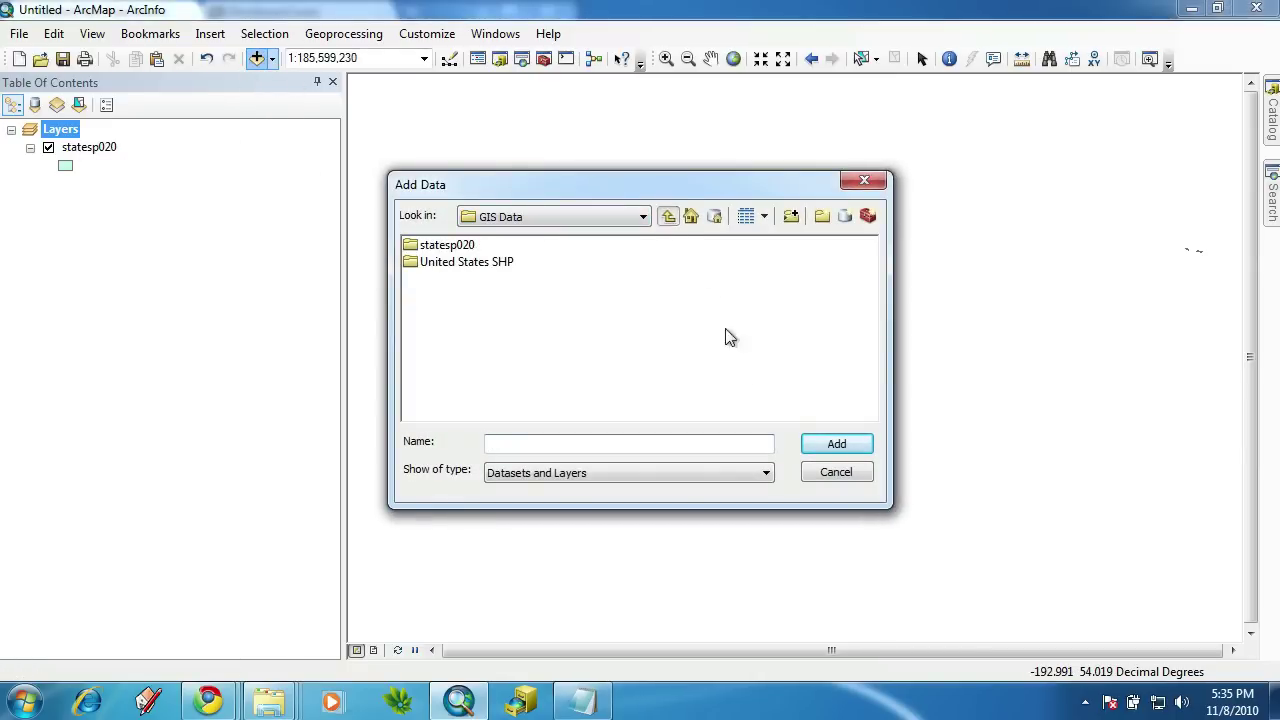
{"action": "double_click", "coordinate": [464, 263]}
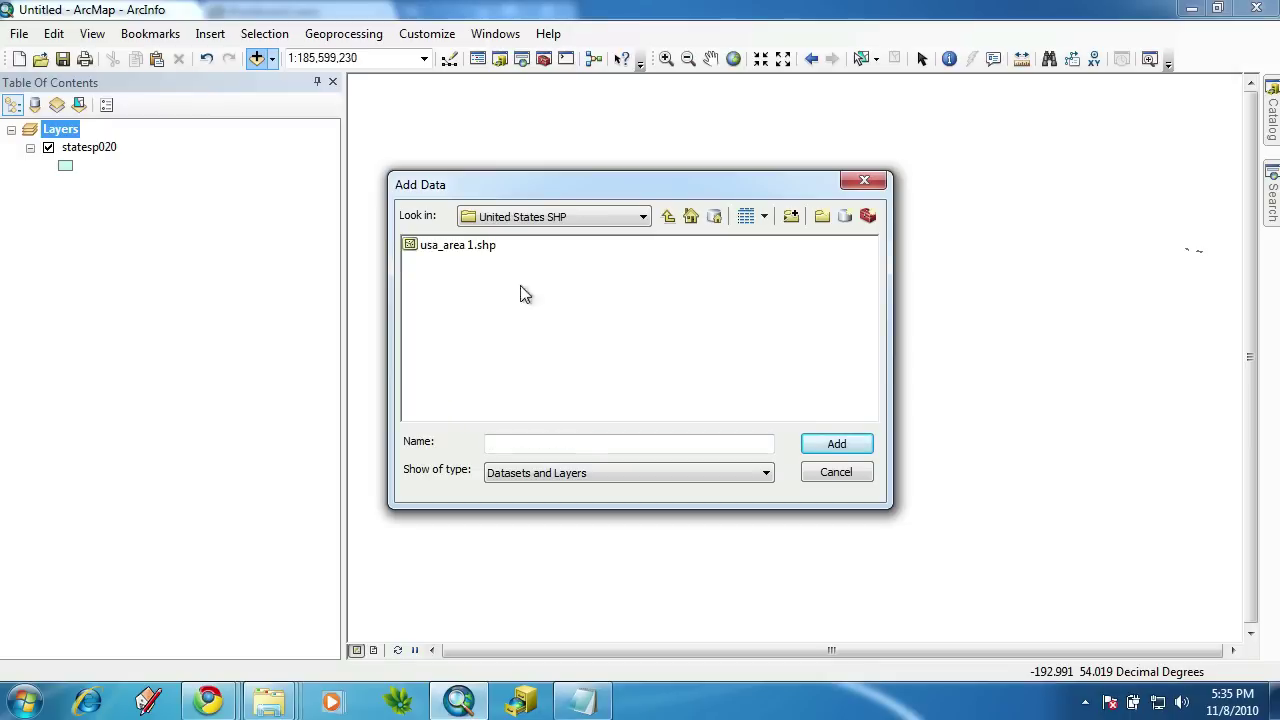
{"action": "double_click", "coordinate": [457, 247]}
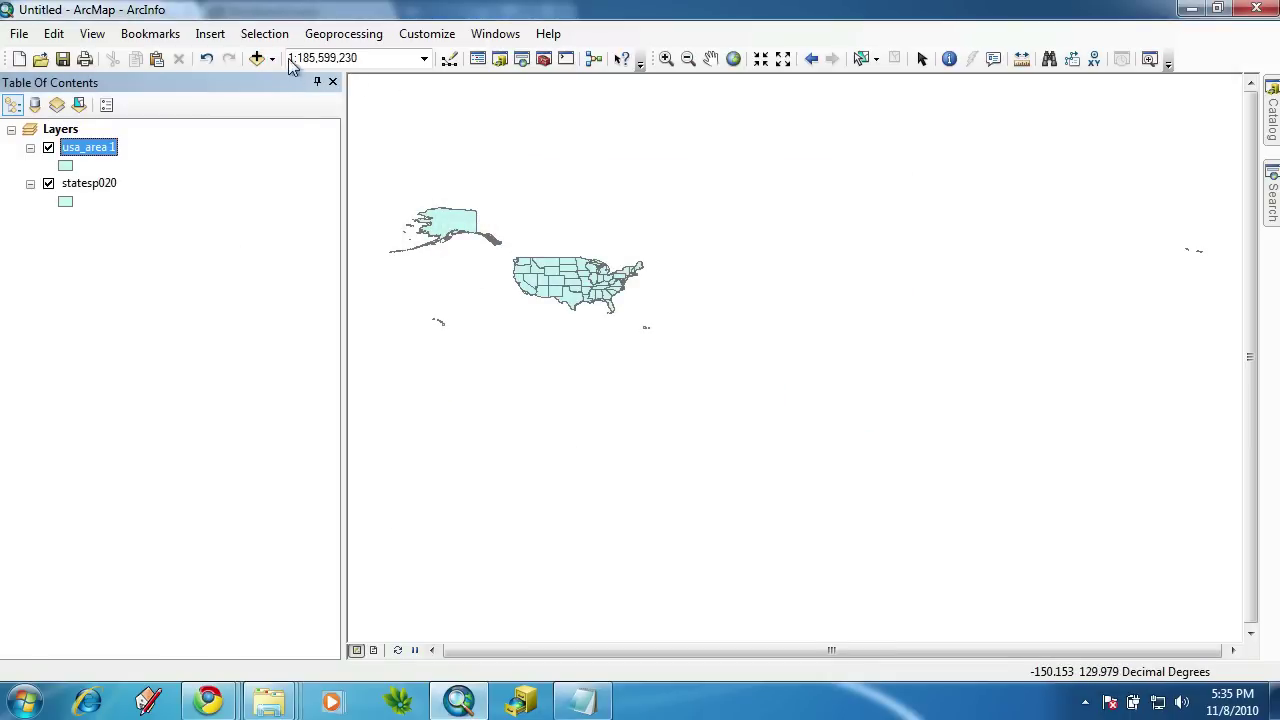
Zoom in on Minnesota and Wisconsin and toggle usa_area 1 to compare it with statesp020.
{"action": "left_click", "coordinate": [665, 60]}
{"action": "left_click_drag", "start_coordinate": [637, 311], "coordinate": [458, 216]}
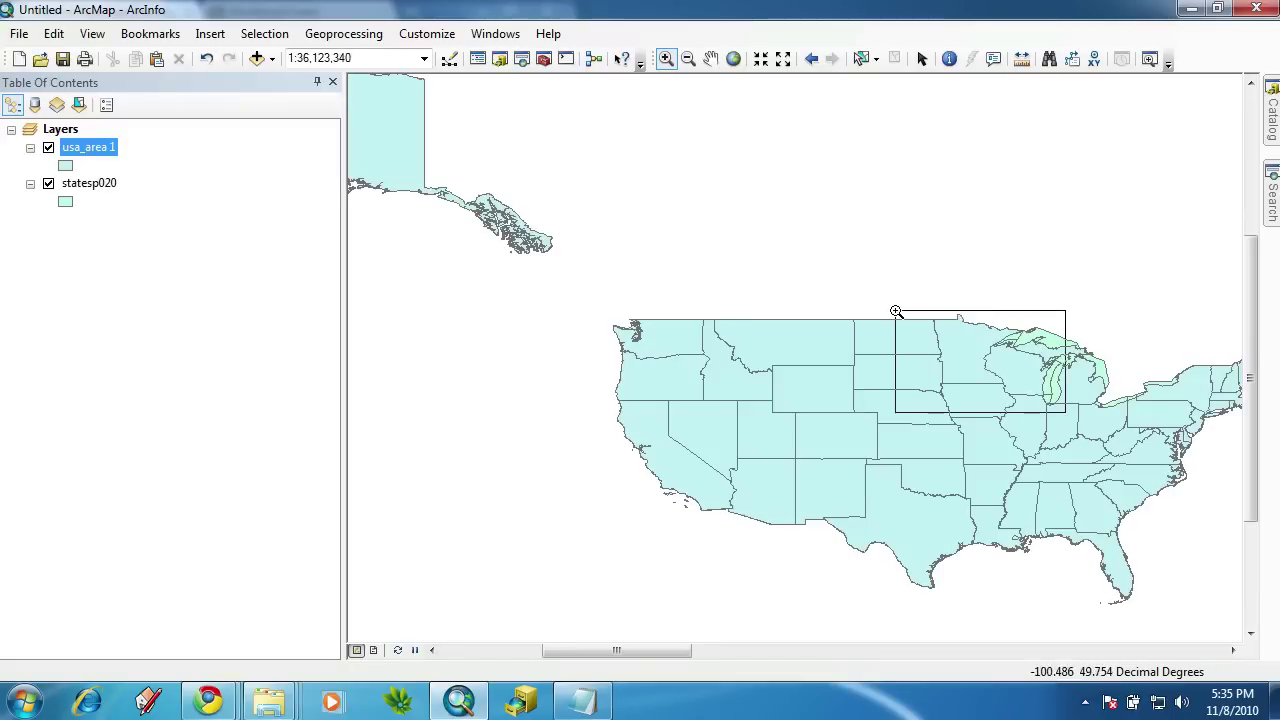
{"action": "left_click_drag", "start_coordinate": [1062, 416], "coordinate": [950, 326]}
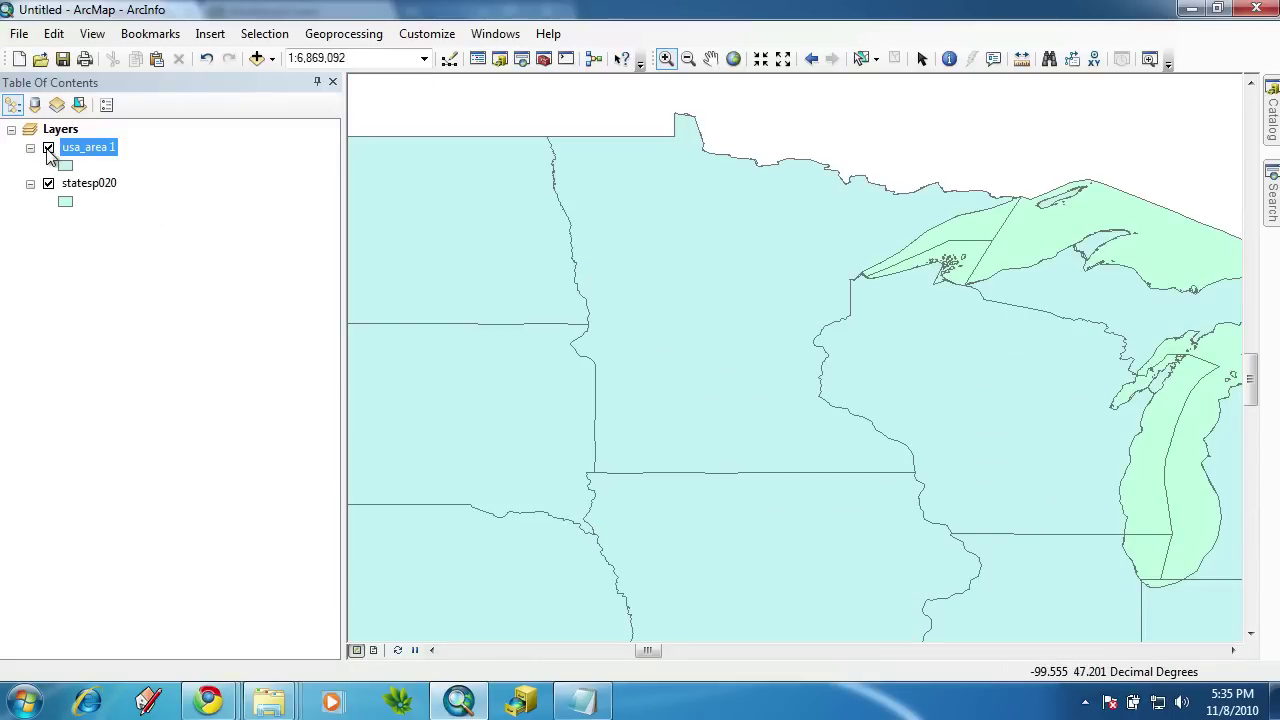
{"action": "left_click", "coordinate": [48, 148]}
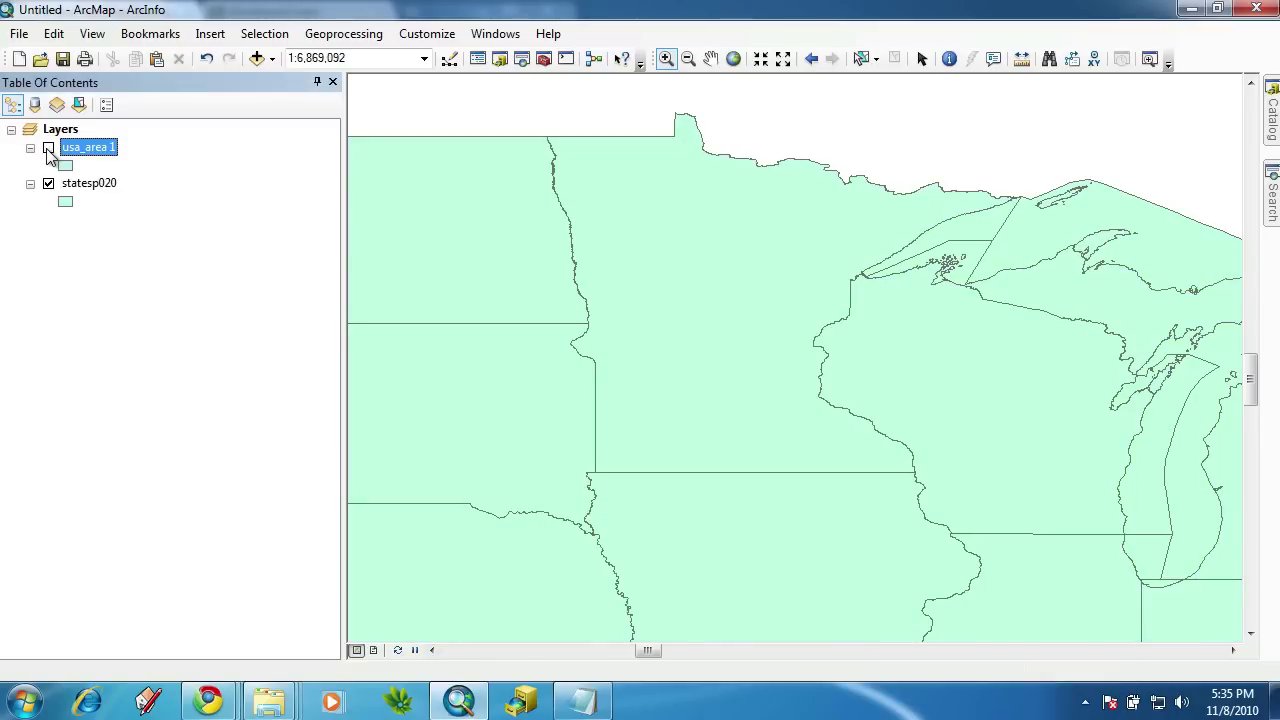
{"action": "left_click", "coordinate": [48, 148]}
Zoom closer on a state border comparing detail with usa_area 1 hidden and shown, then reframe Alaska and the lower 48.
{"action": "left_click_drag", "start_coordinate": [630, 322], "coordinate": [543, 229]}
{"action": "left_click_drag", "start_coordinate": [986, 555], "coordinate": [572, 235]}
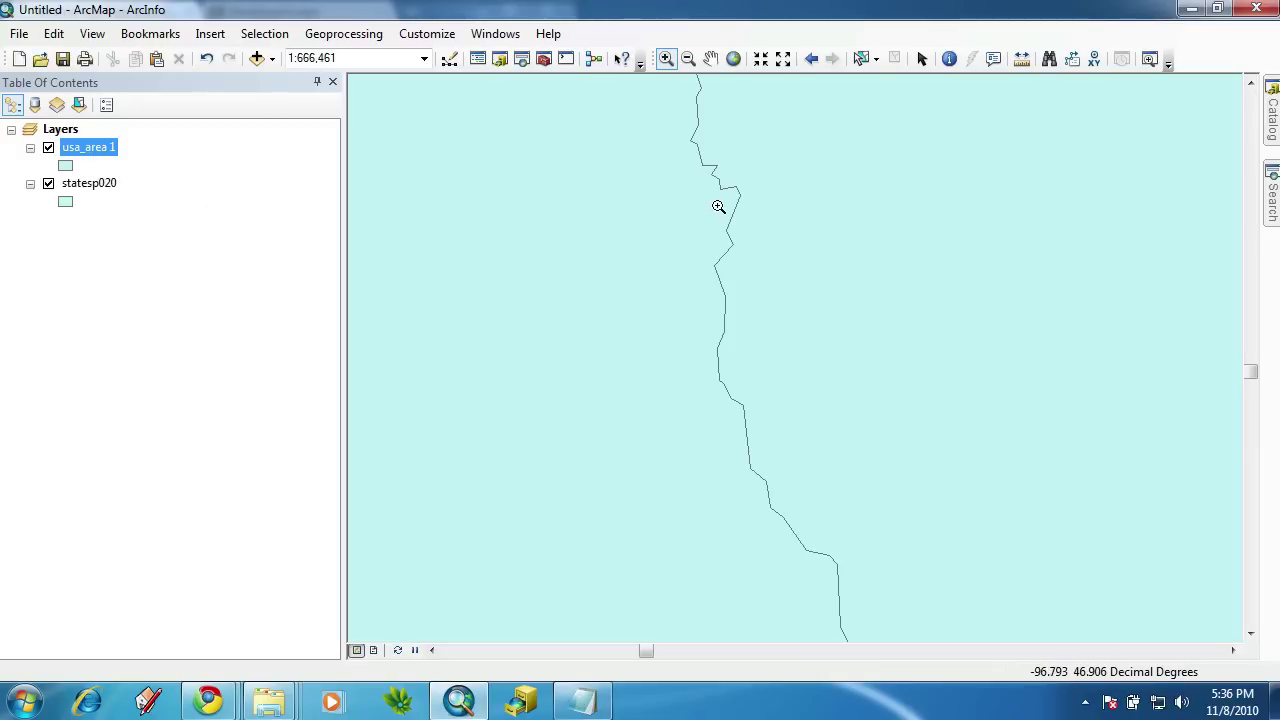
{"action": "left_click", "coordinate": [48, 148]}
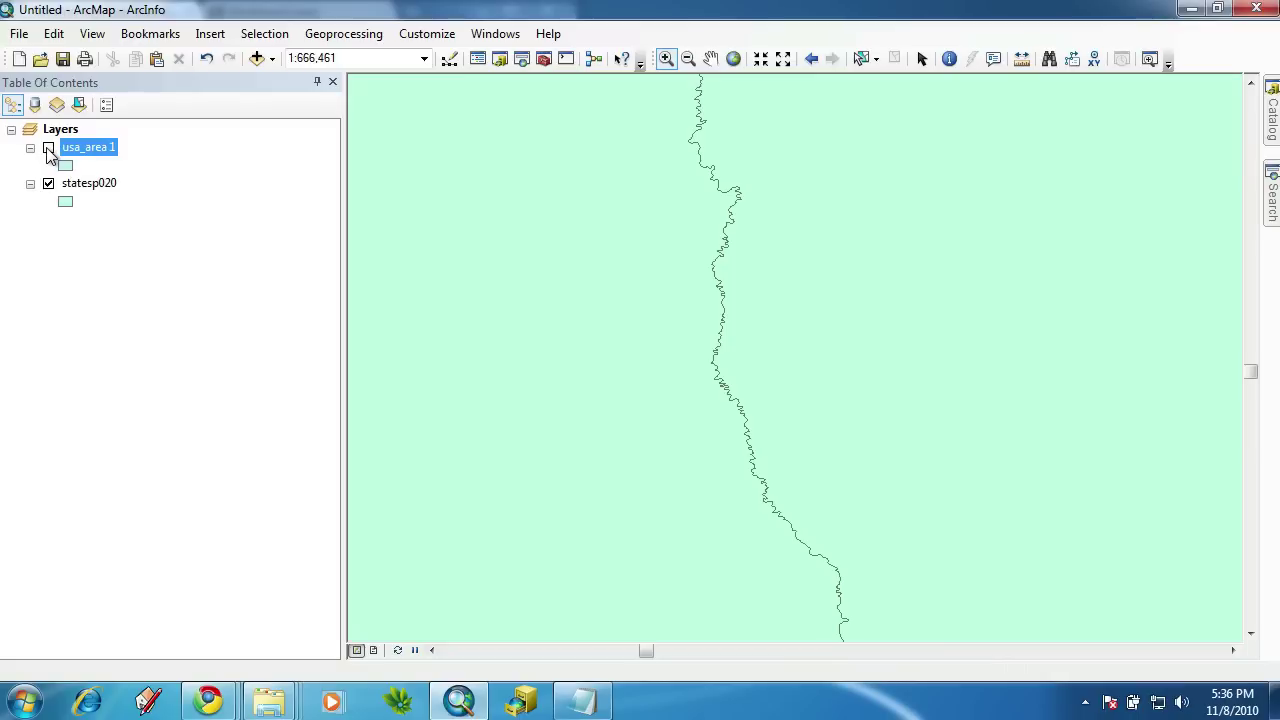
{"action": "left_click", "coordinate": [48, 148]}
{"action": "left_click", "coordinate": [48, 148]}
{"action": "left_click_drag", "start_coordinate": [958, 268], "coordinate": [670, 143]}
{"action": "left_click", "coordinate": [48, 148]}
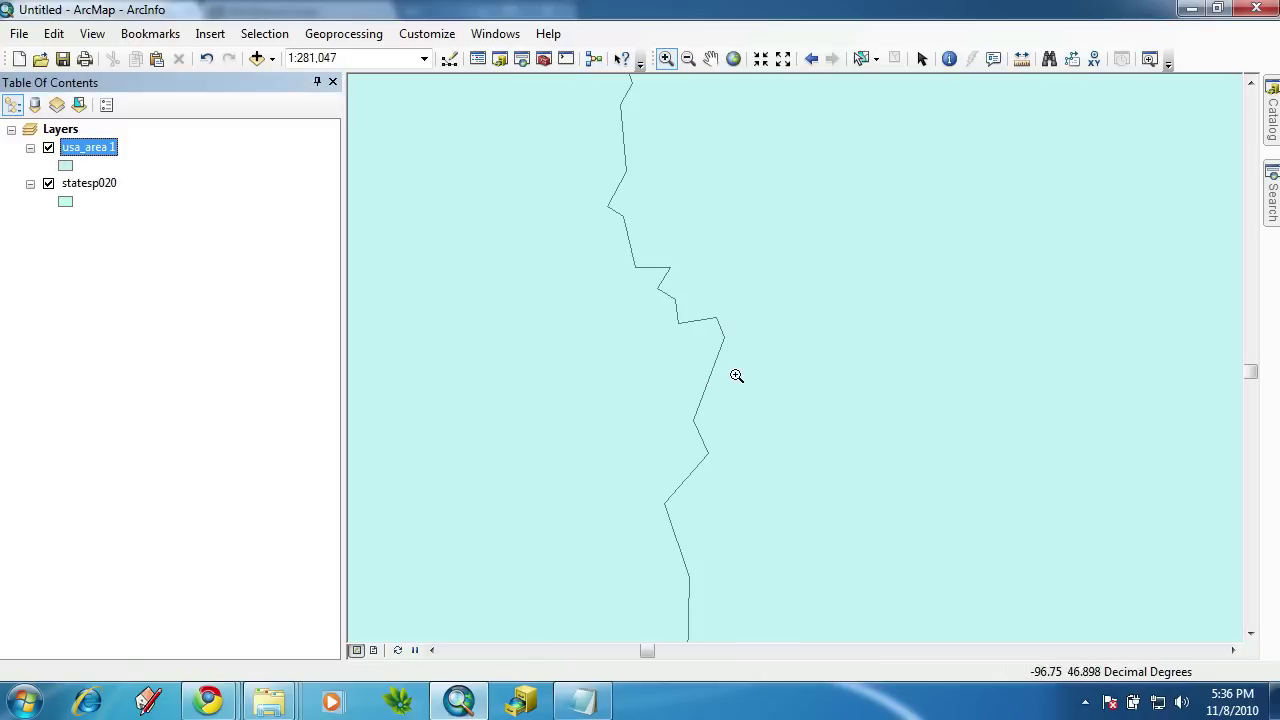
{"action": "left_click", "coordinate": [731, 59]}
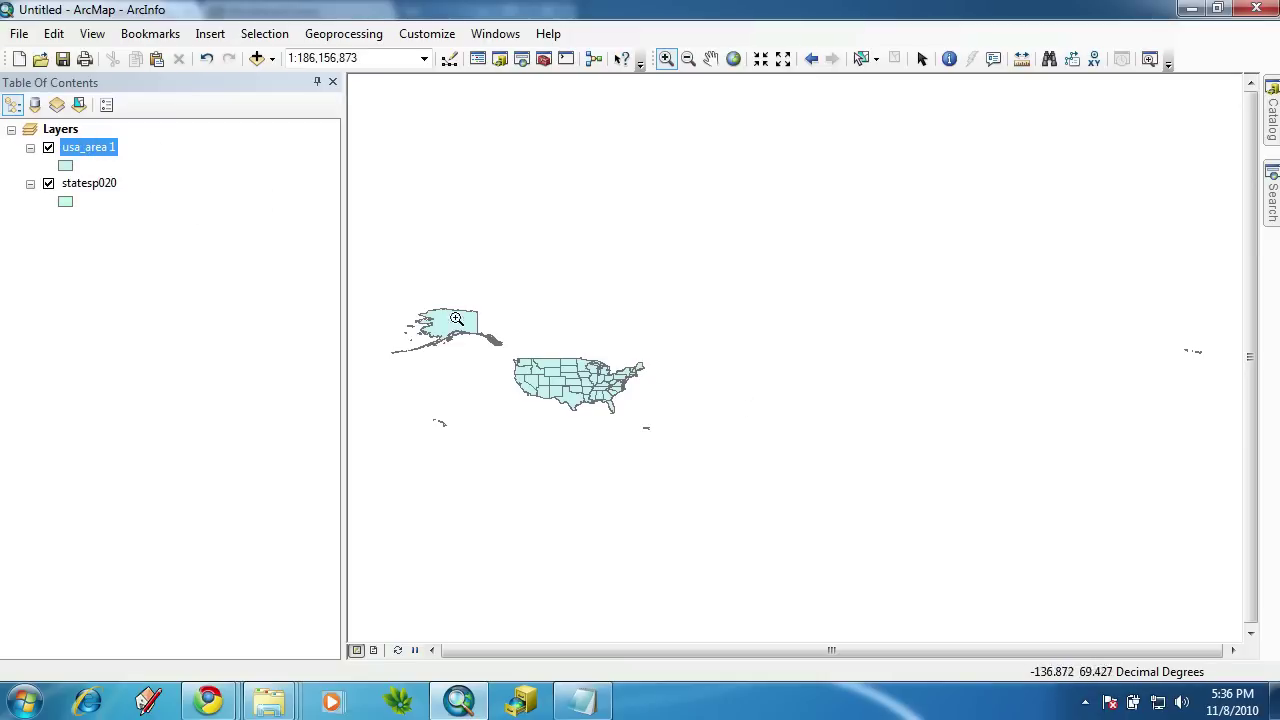
{"action": "left_click_drag", "start_coordinate": [702, 450], "coordinate": [402, 284]}
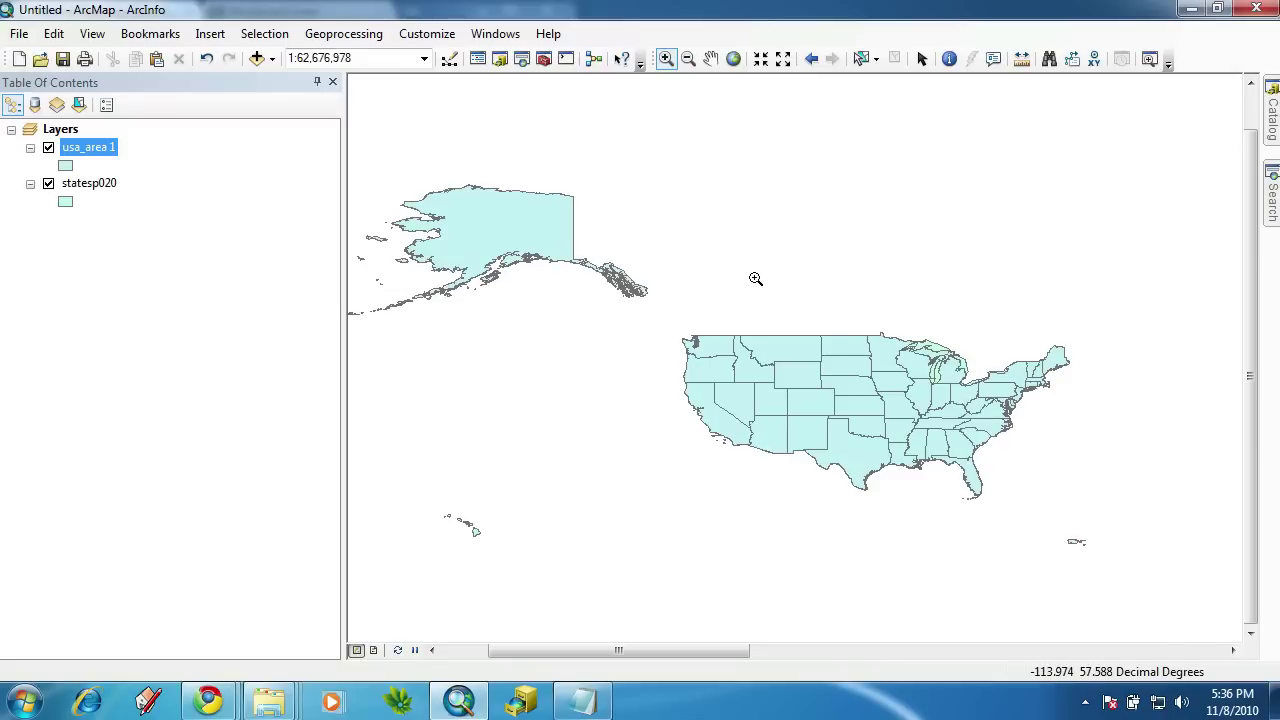
Browse the predefined and favourite coordinate systems in the data frame properties.
{"action": "right_click", "coordinate": [58, 131]}
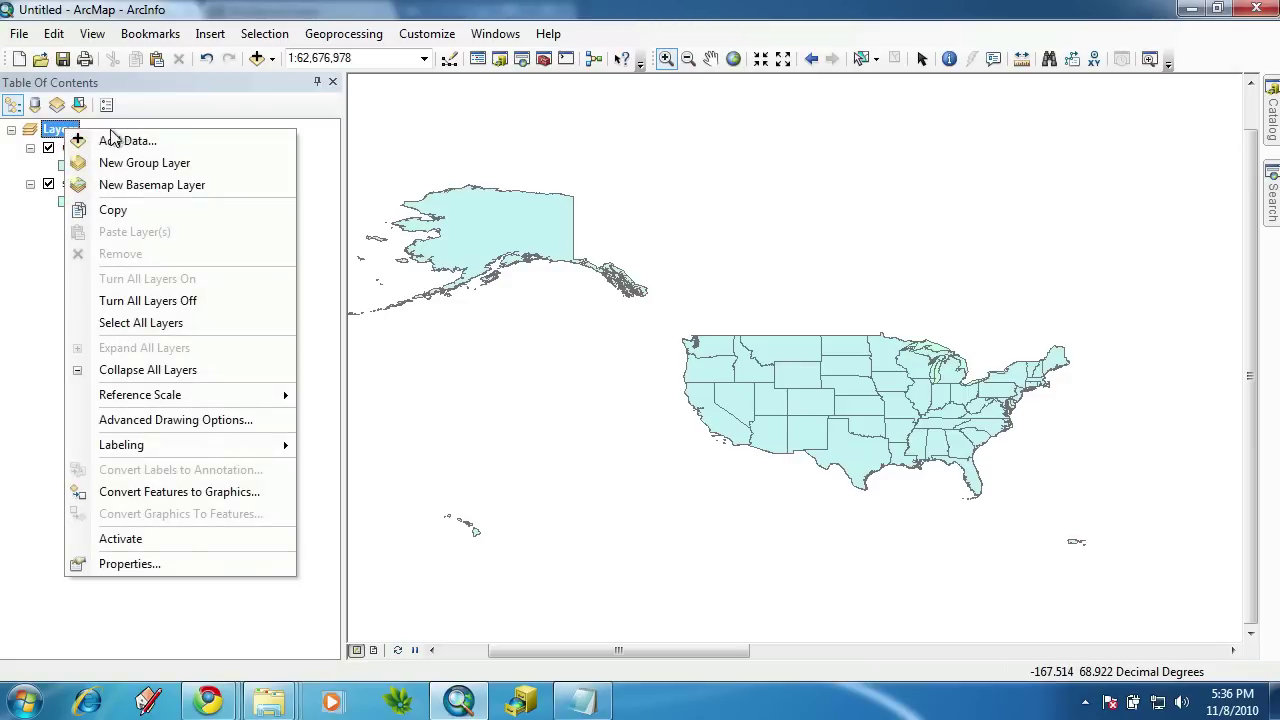
{"action": "left_click", "coordinate": [170, 564]}
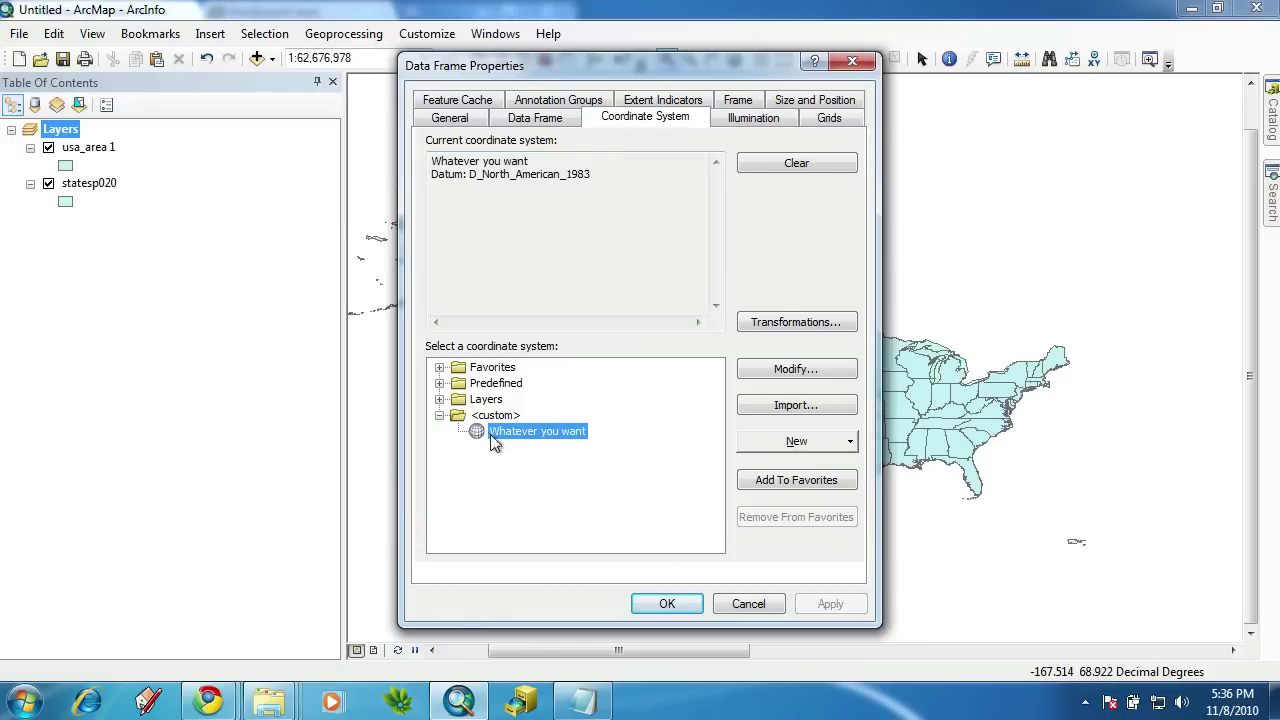
{"action": "left_click", "coordinate": [439, 384]}
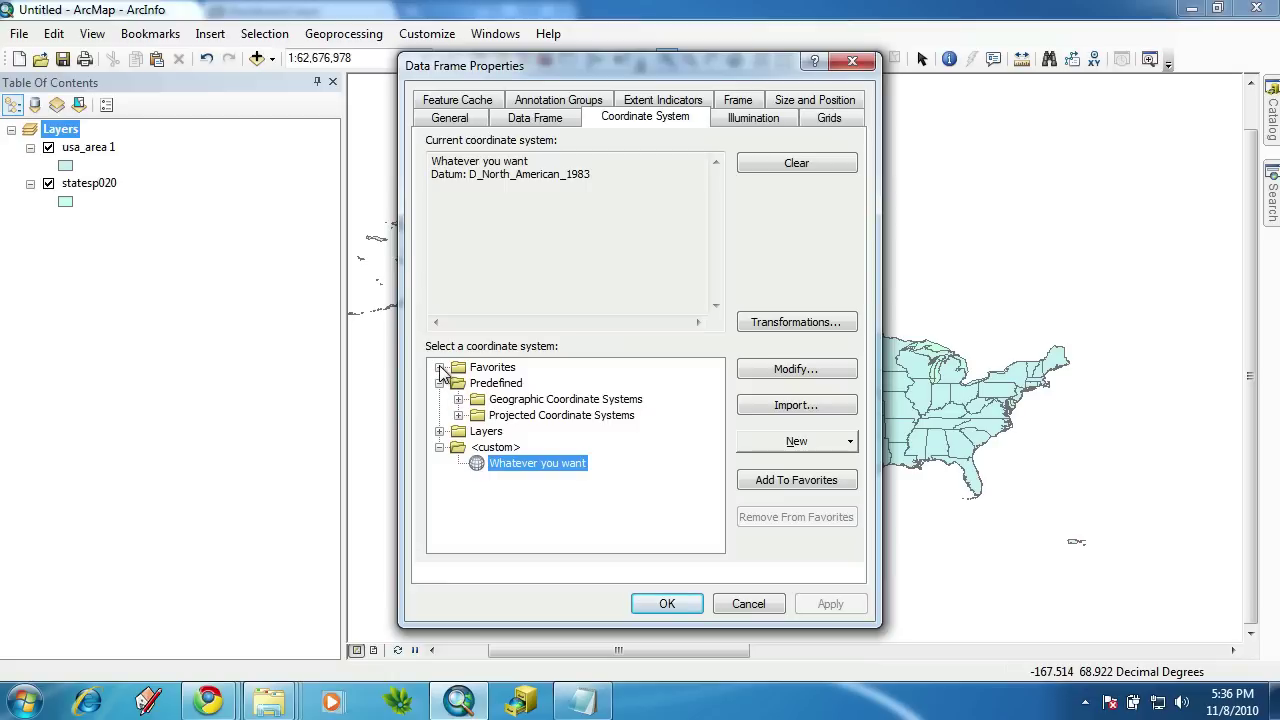
{"action": "left_click", "coordinate": [458, 399]}
{"action": "left_click", "coordinate": [477, 399]}
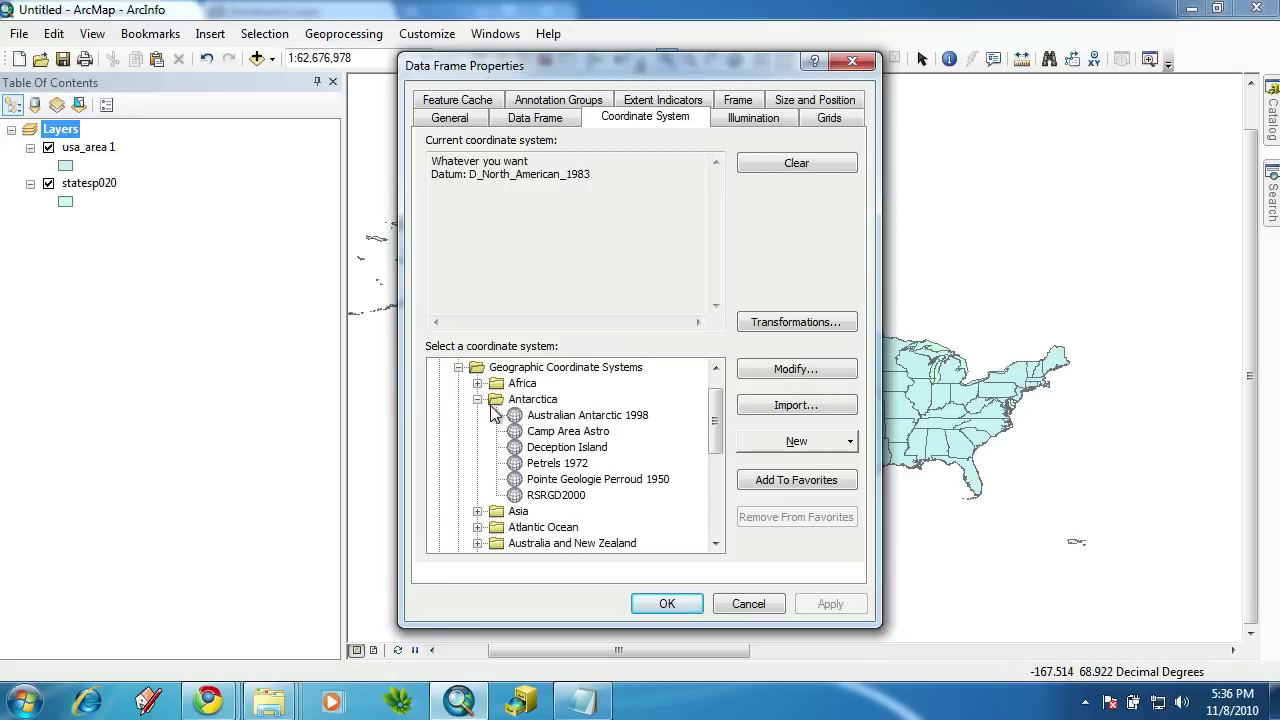
{"action": "left_click_drag", "start_coordinate": [717, 429], "coordinate": [717, 413]}
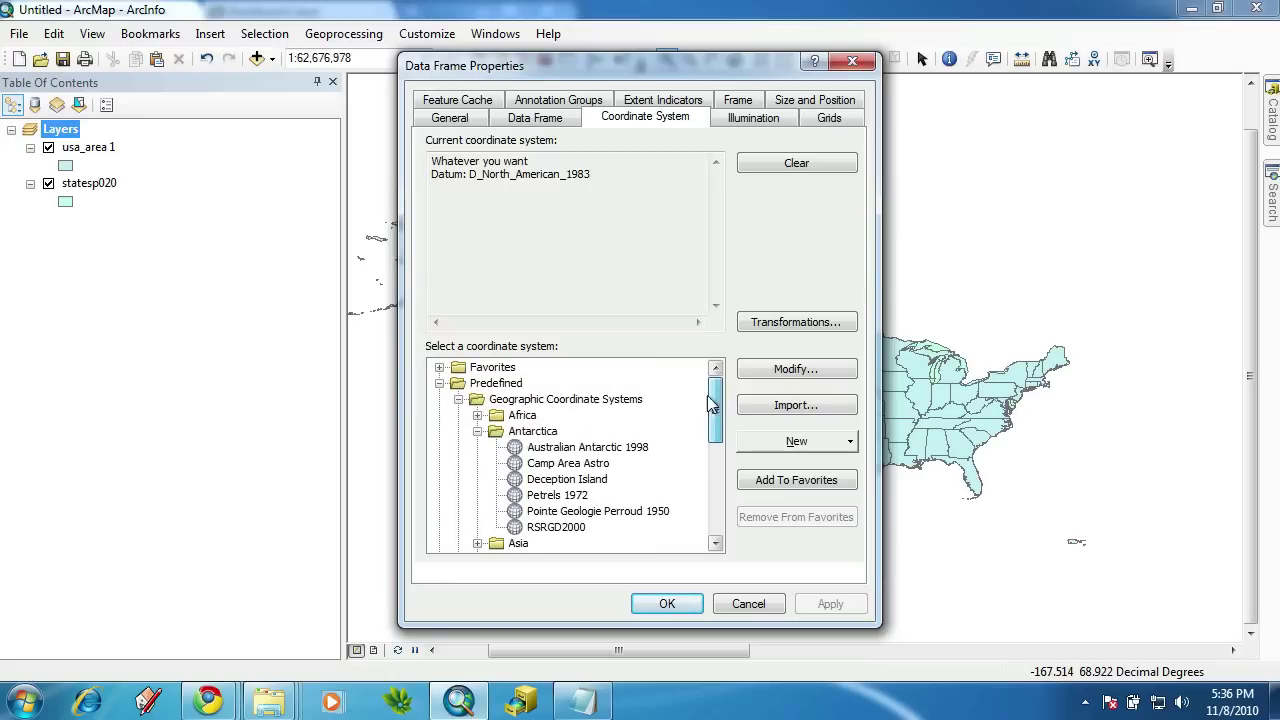
{"action": "left_click", "coordinate": [439, 384]}
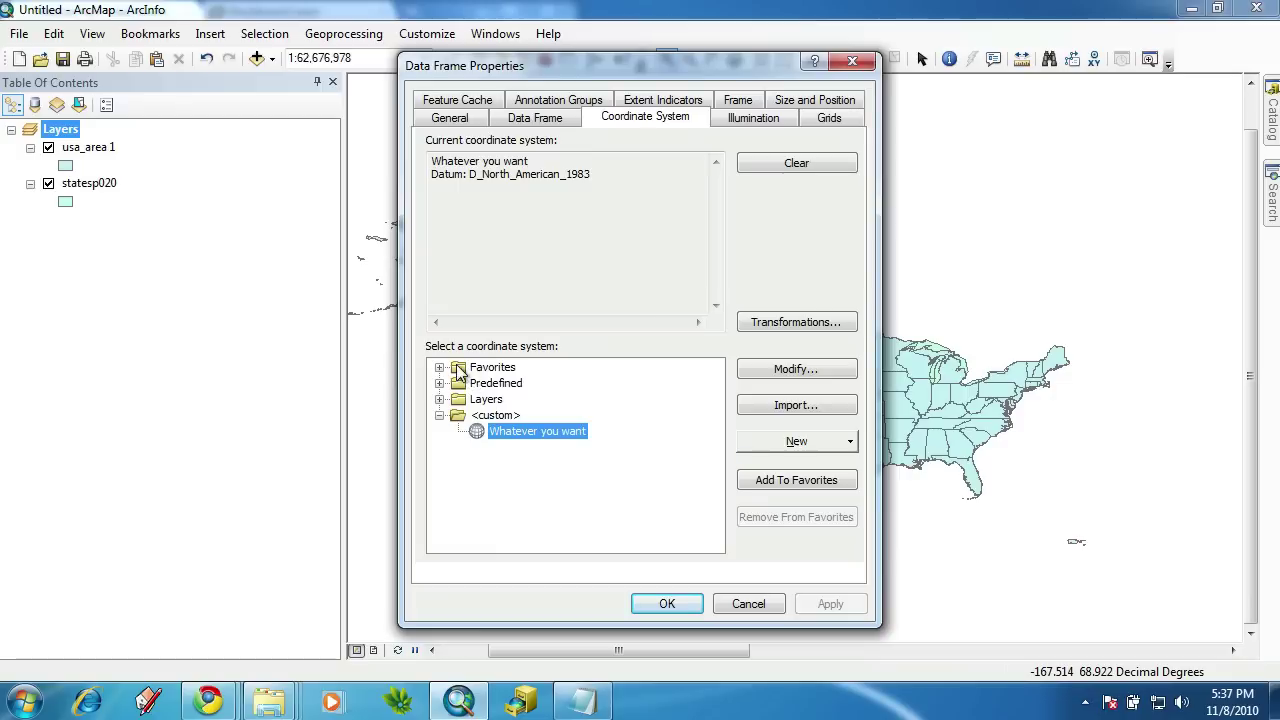
{"action": "left_click", "coordinate": [440, 368]}
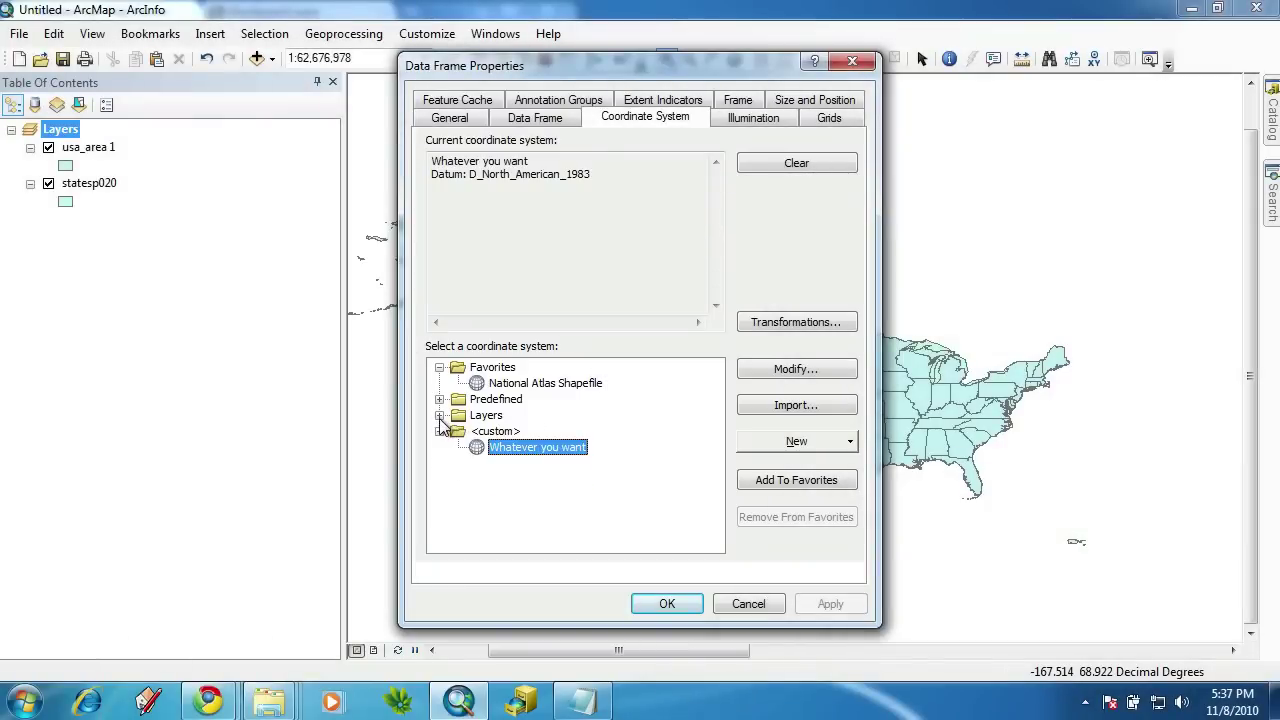
Apply usa_area 1's United States: Albers Equal Area, meter to the data frame, accepting the warning.
{"action": "left_click", "coordinate": [440, 415]}
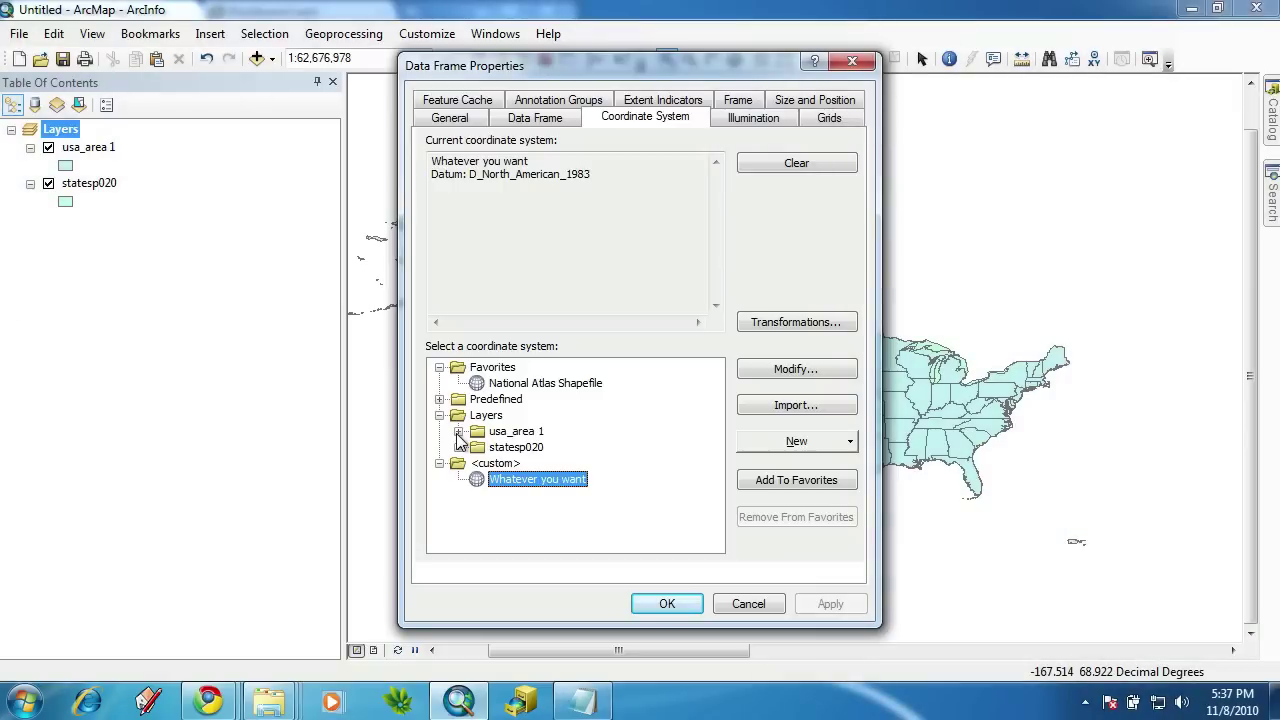
{"action": "left_click", "coordinate": [458, 431]}
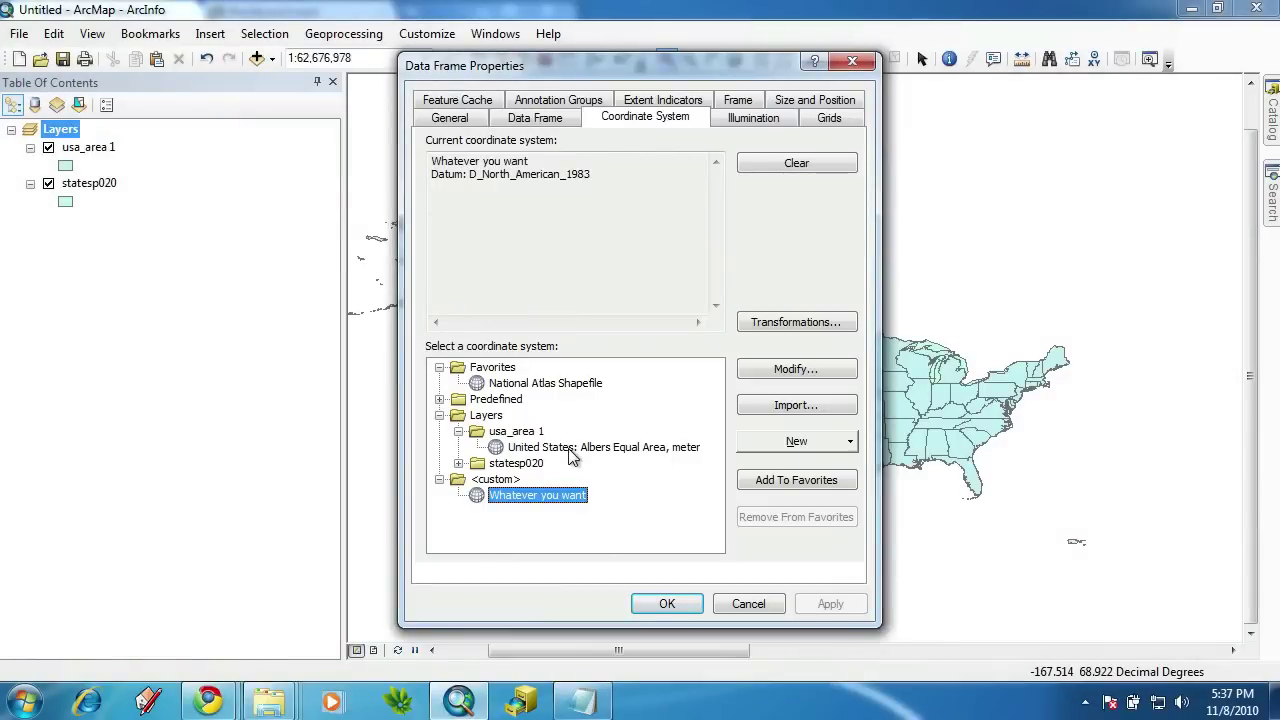
{"action": "left_click", "coordinate": [572, 449]}
{"action": "left_click", "coordinate": [830, 606]}
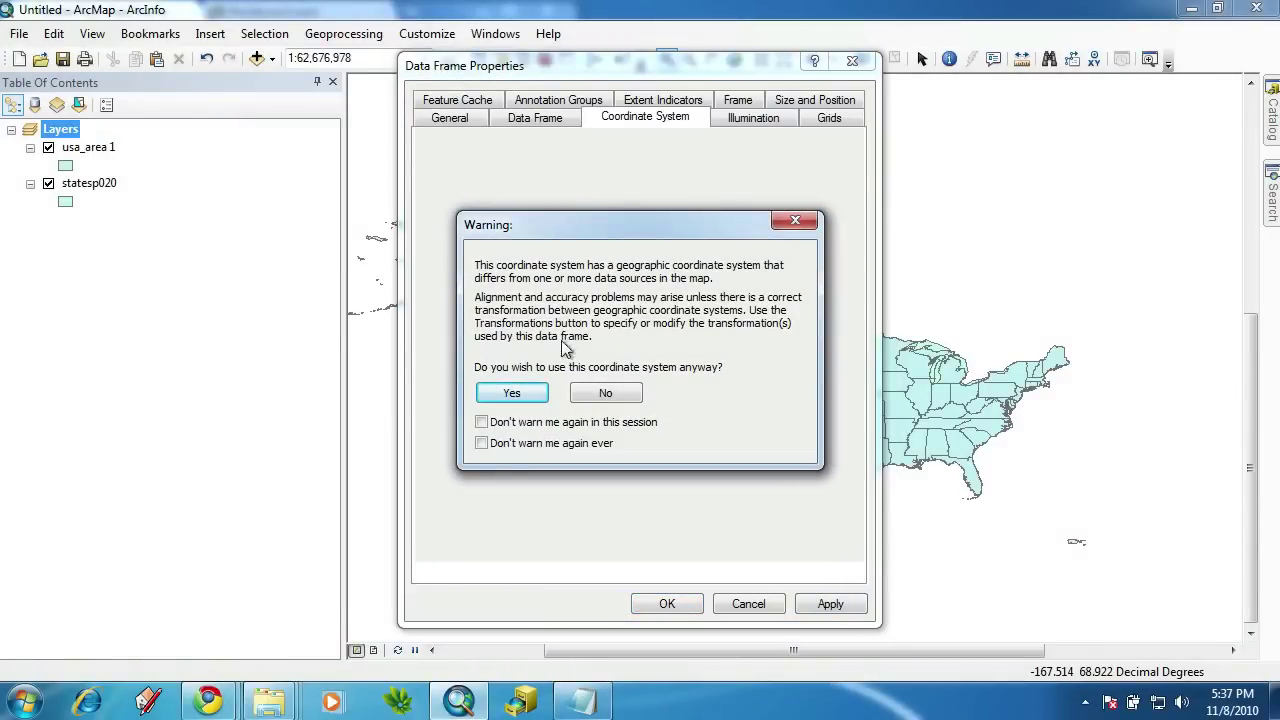
{"action": "left_click", "coordinate": [510, 392]}
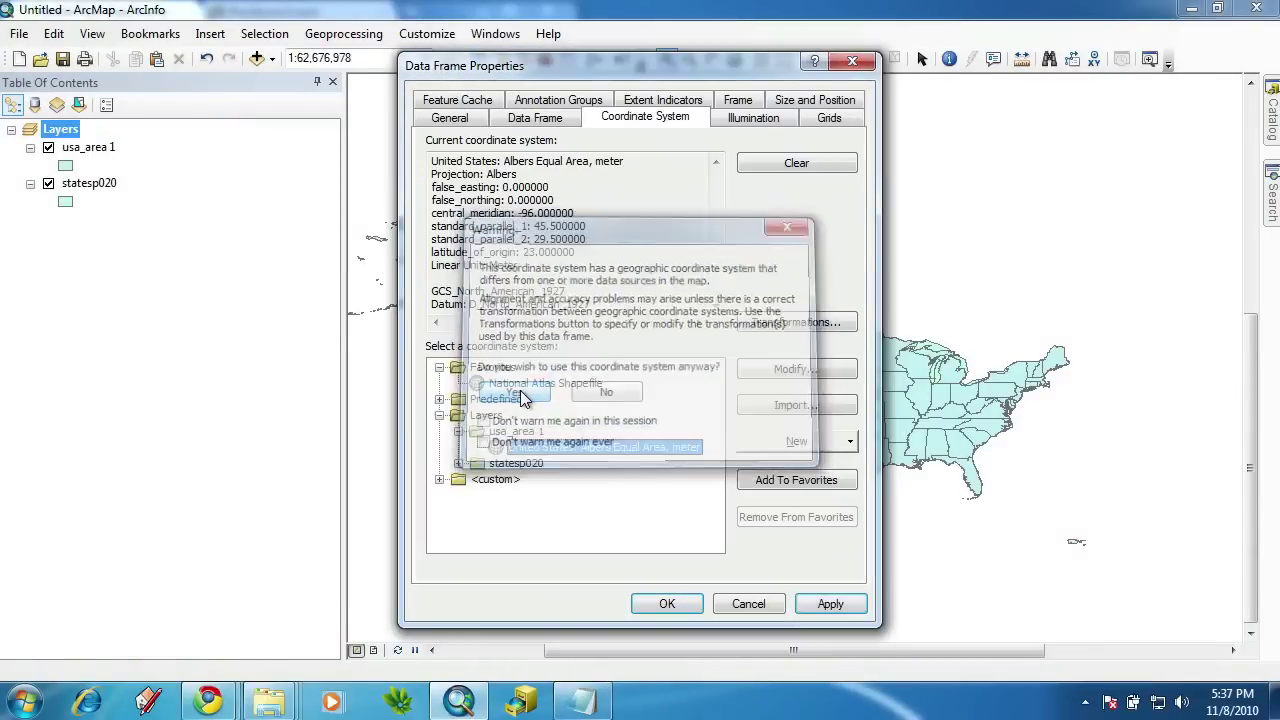
{"action": "left_click", "coordinate": [854, 62]}
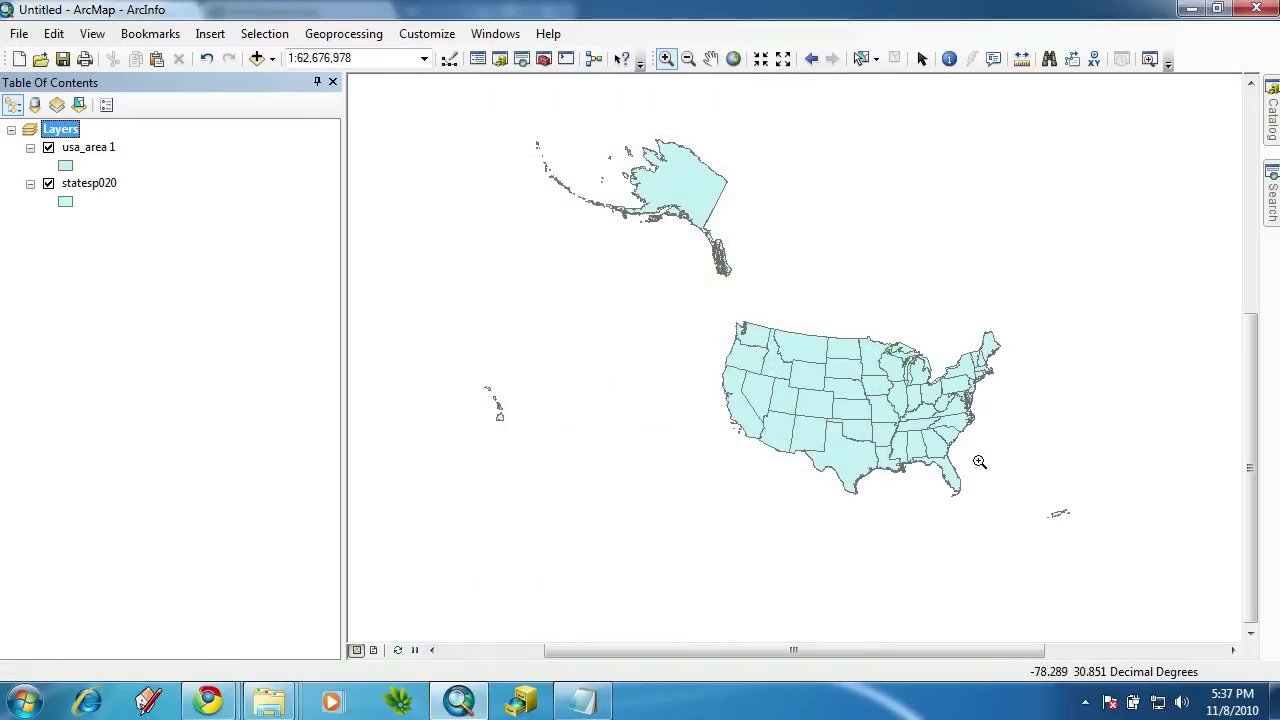
Zoom in, toggle usa_area 1 once more, then remove it and select statesp020.
{"action": "left_click_drag", "start_coordinate": [1069, 514], "coordinate": [596, 122]}
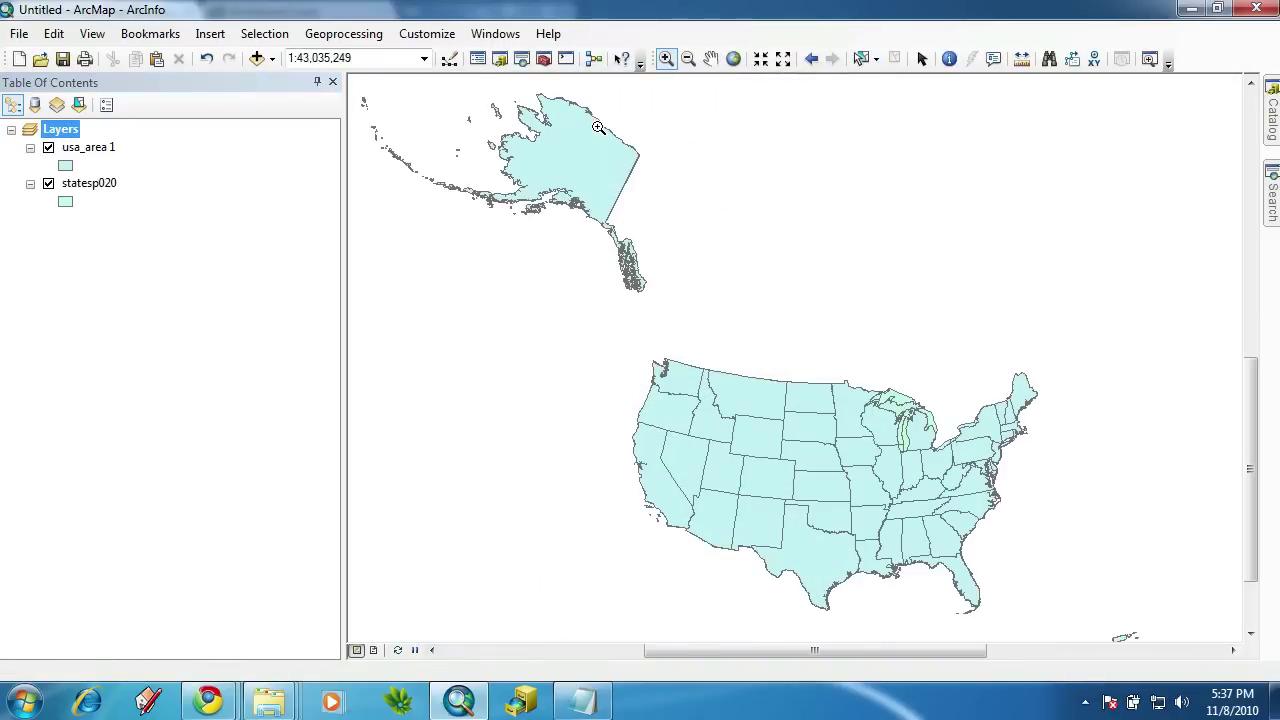
{"action": "left_click", "coordinate": [48, 148]}
{"action": "left_click", "coordinate": [48, 148]}
{"action": "double_click", "coordinate": [101, 148]}
{"action": "right_click", "coordinate": [105, 157]}
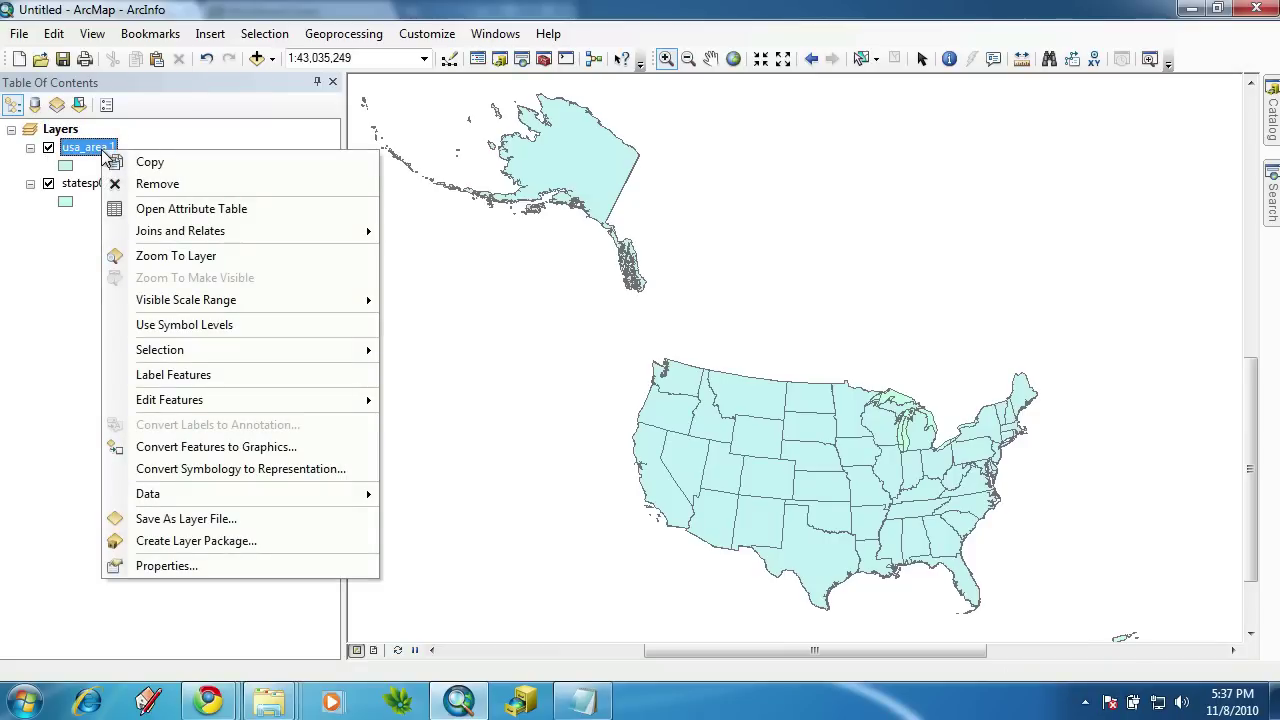
{"action": "left_click", "coordinate": [136, 184]}
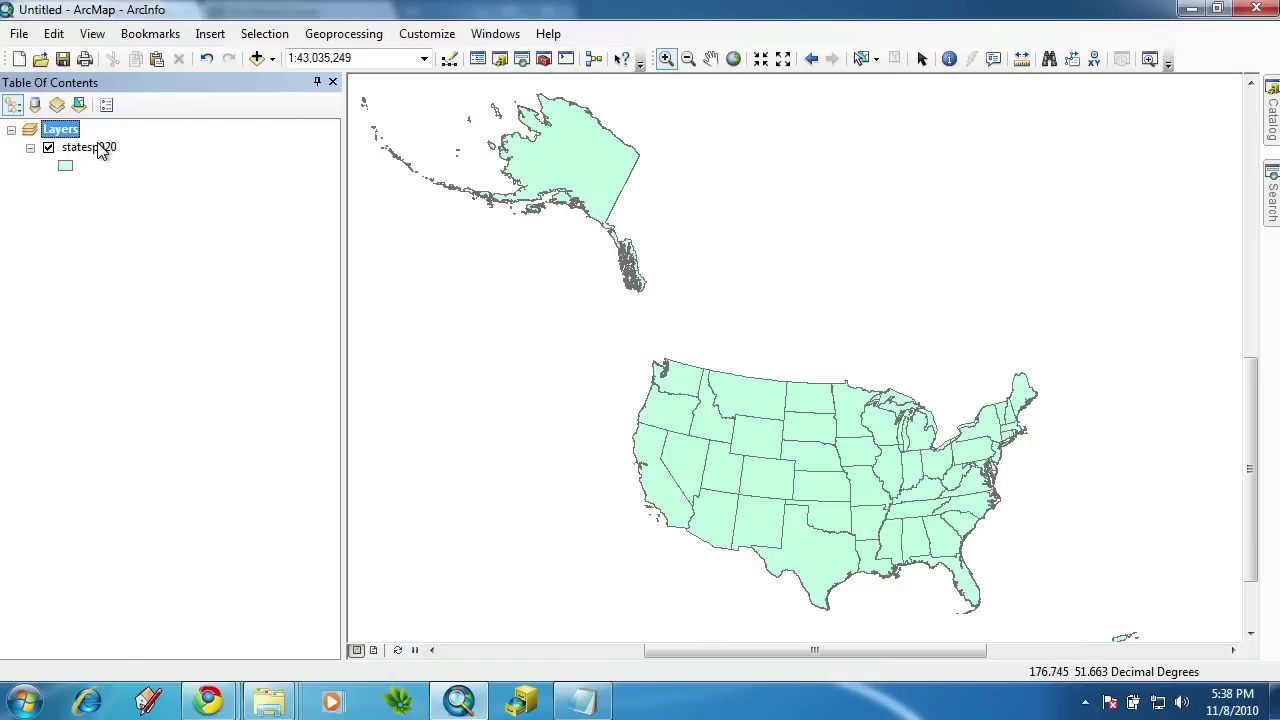
{"action": "left_click", "coordinate": [100, 150]}
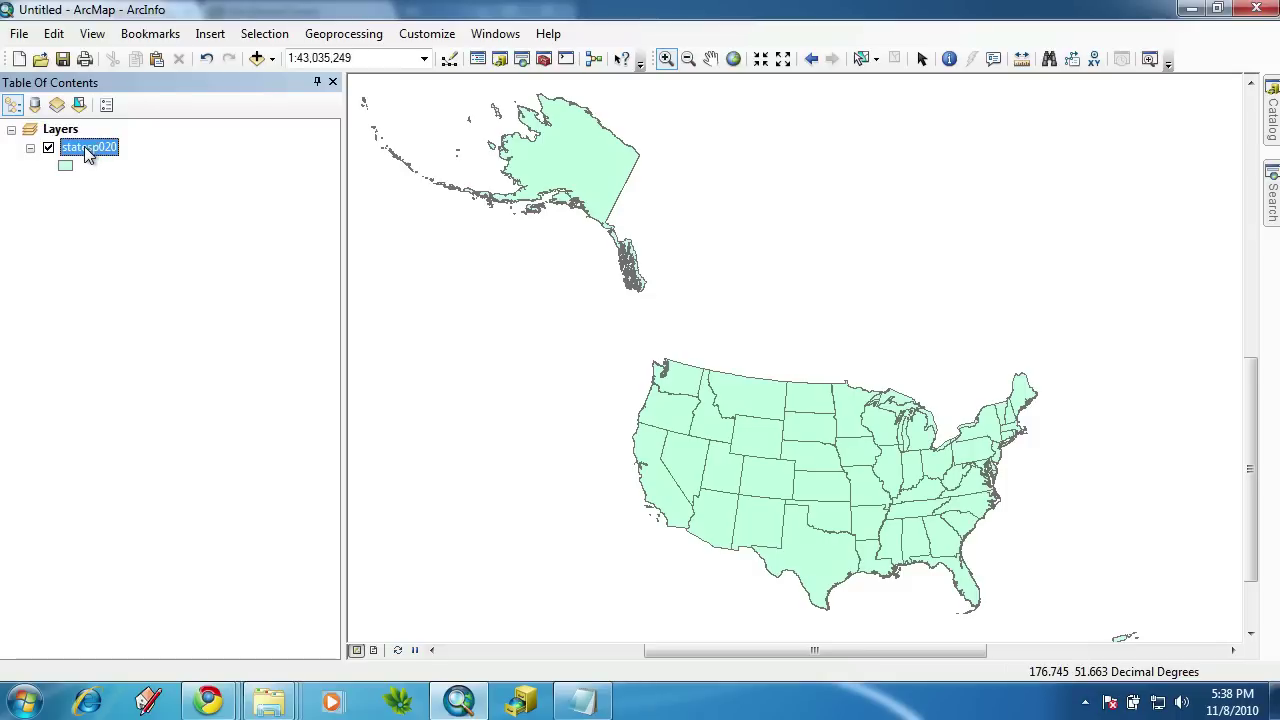
Glance at the statesp020 attribute table, then zoom into the Alaska panhandle islands and back to full extent.
{"action": "right_click", "coordinate": [96, 146]}
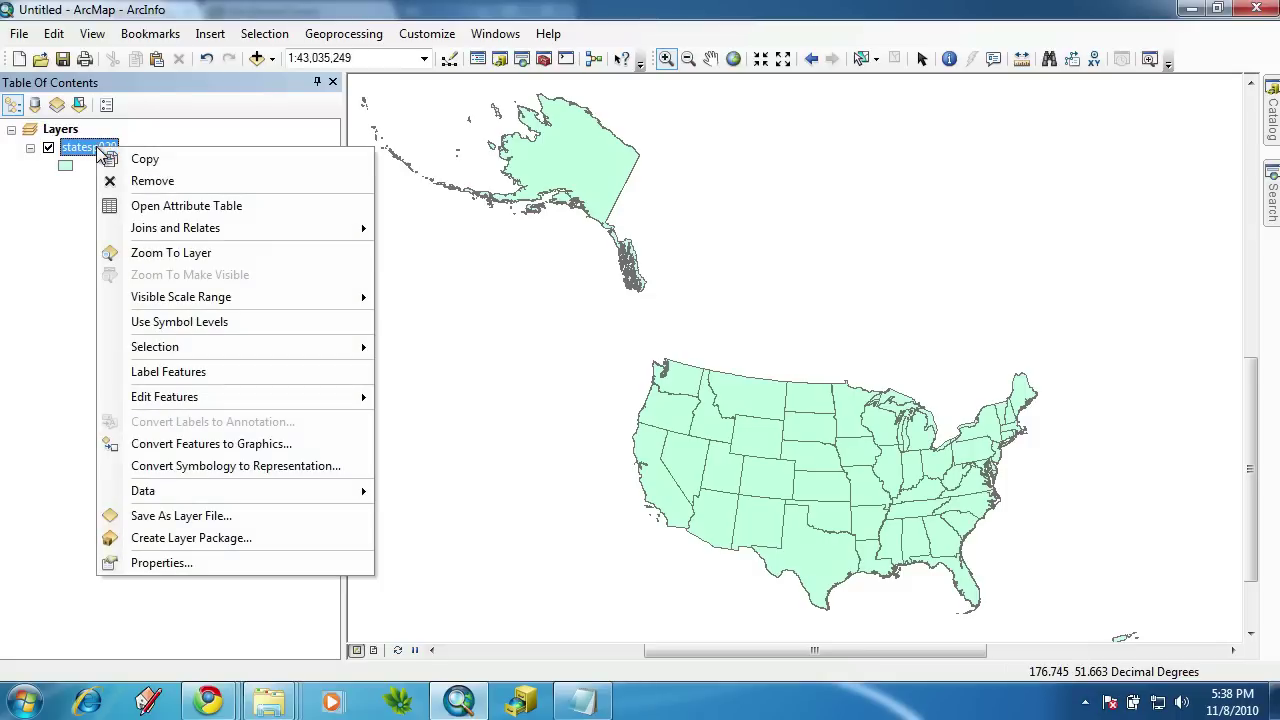
{"action": "left_click", "coordinate": [207, 213]}
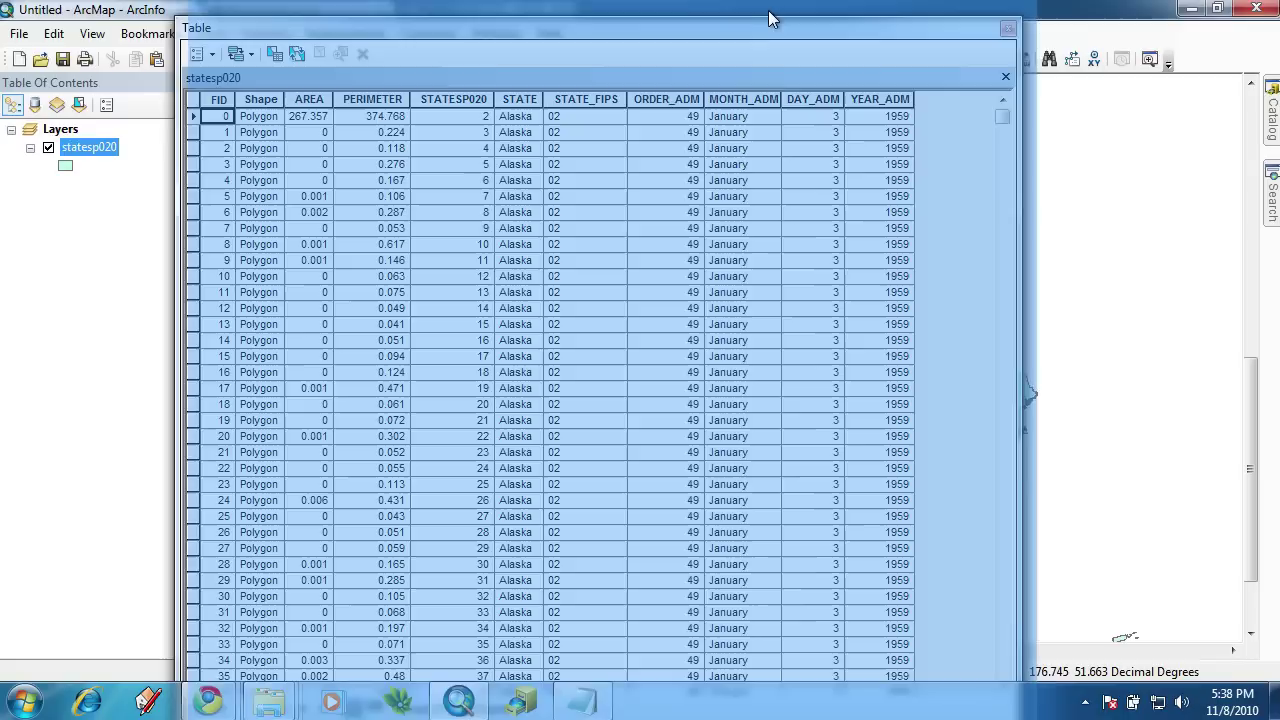
{"action": "left_click_drag", "start_coordinate": [752, 36], "coordinate": [769, 20]}
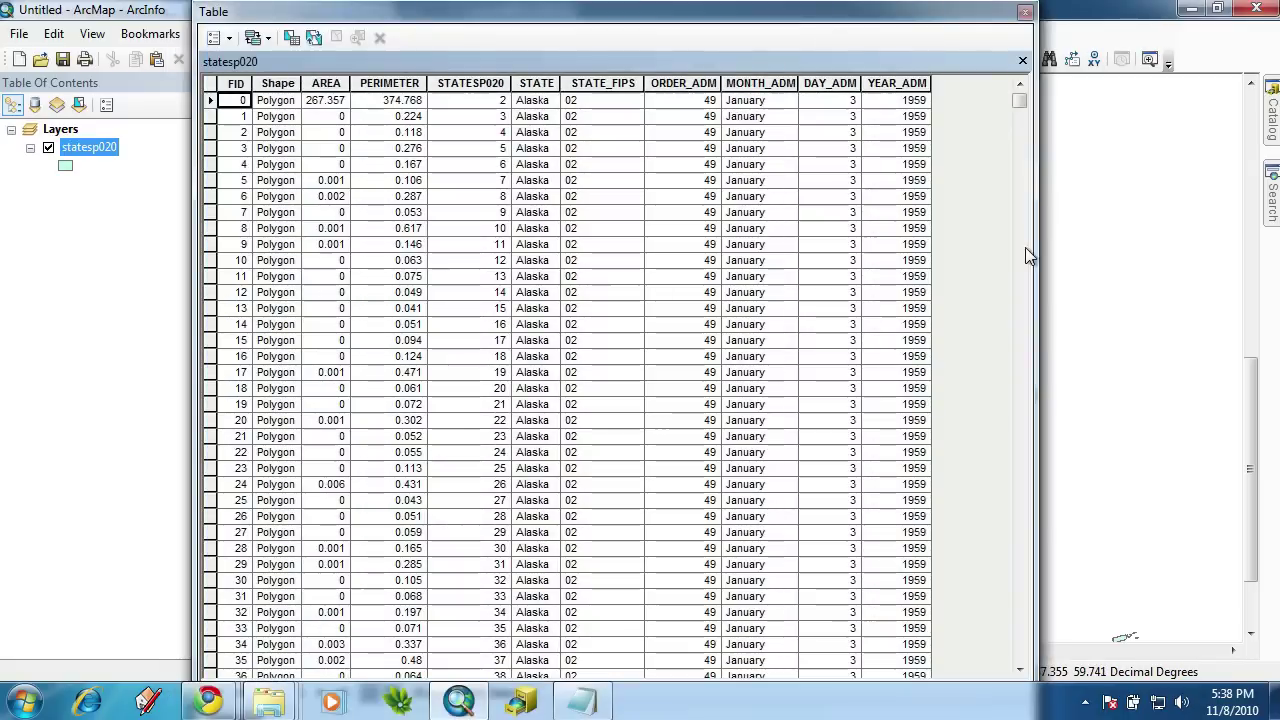
{"action": "left_click_drag", "start_coordinate": [1020, 105], "coordinate": [1038, 170]}
{"action": "left_click", "coordinate": [1025, 12]}
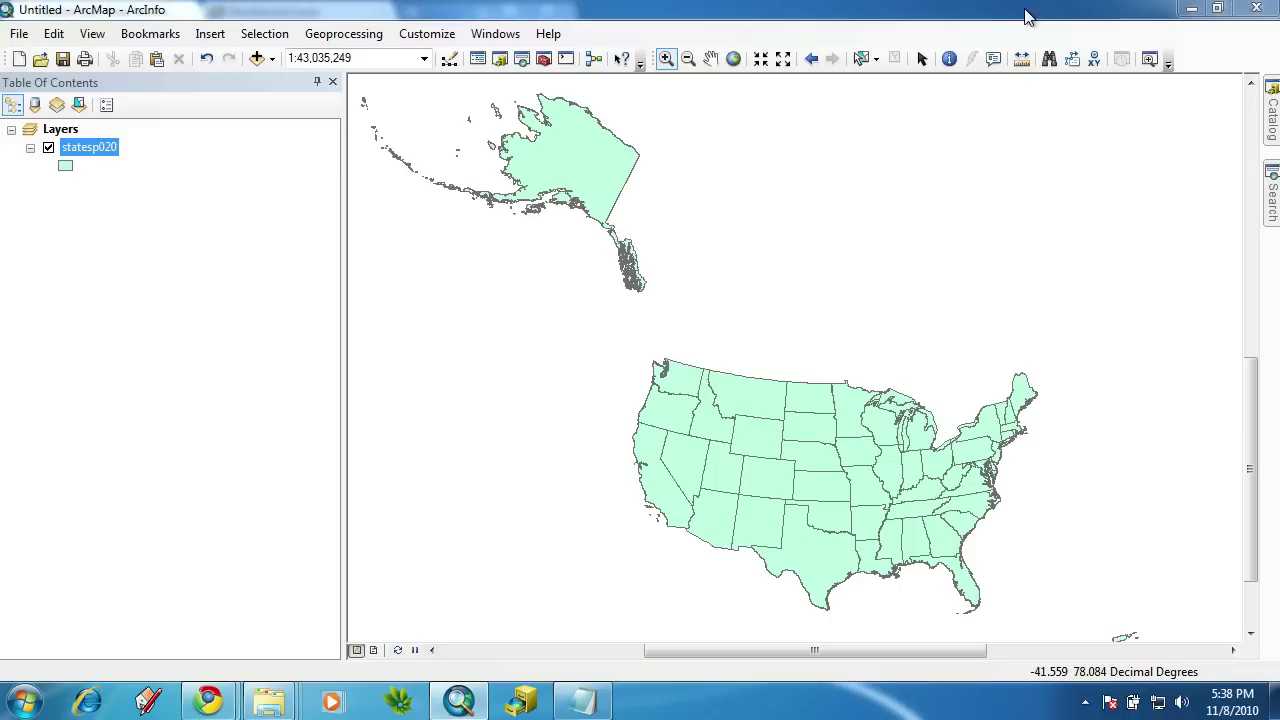
{"action": "left_click_drag", "start_coordinate": [666, 294], "coordinate": [594, 243]}
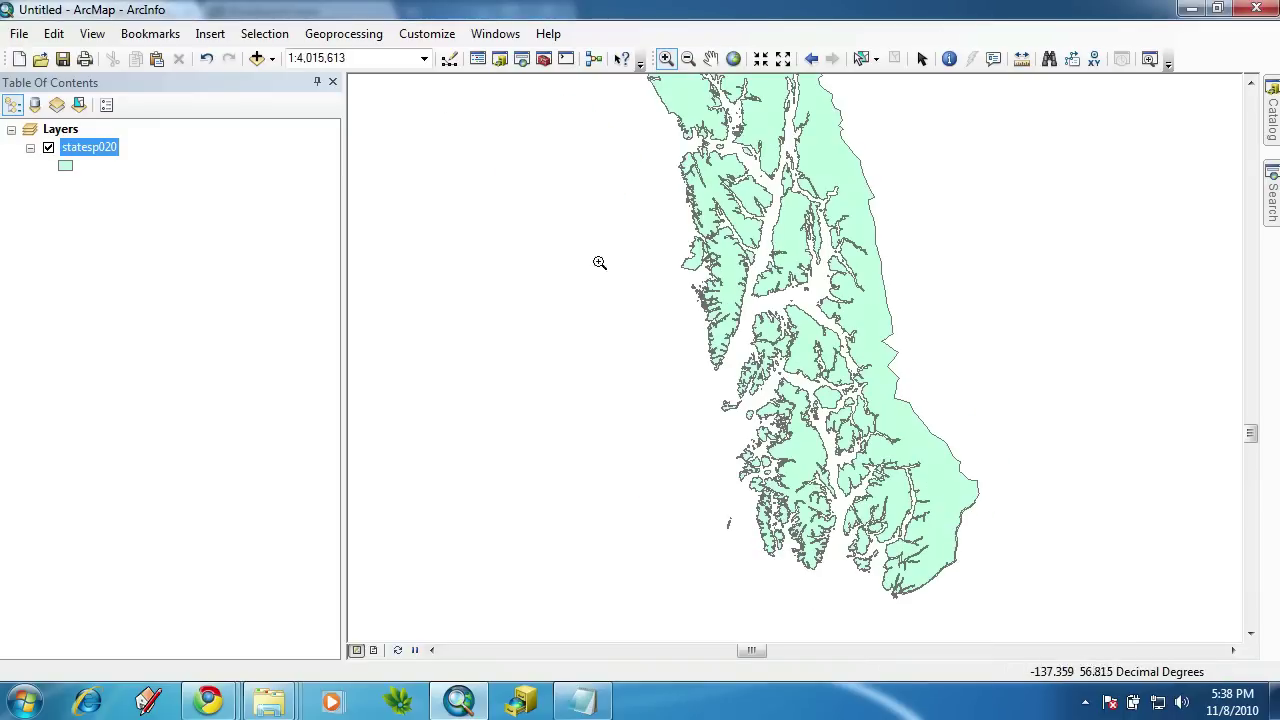
{"action": "left_click_drag", "start_coordinate": [863, 585], "coordinate": [683, 449]}
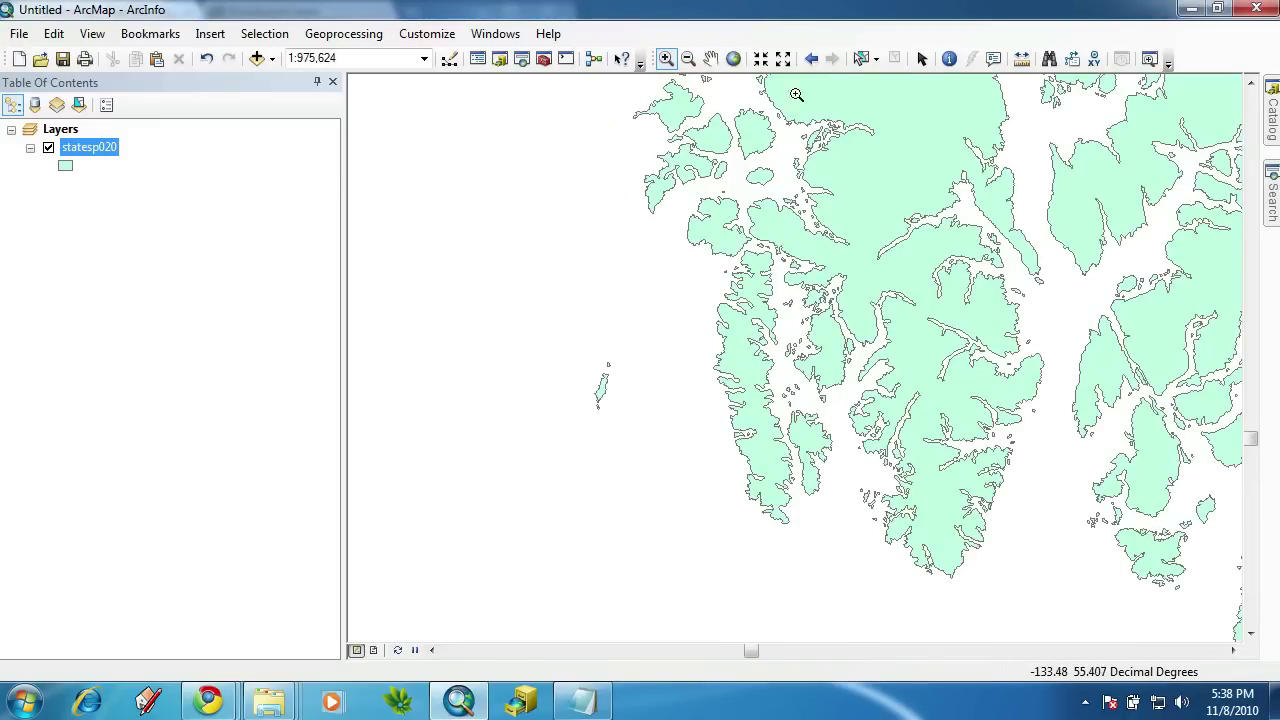
{"action": "left_click", "coordinate": [733, 58]}
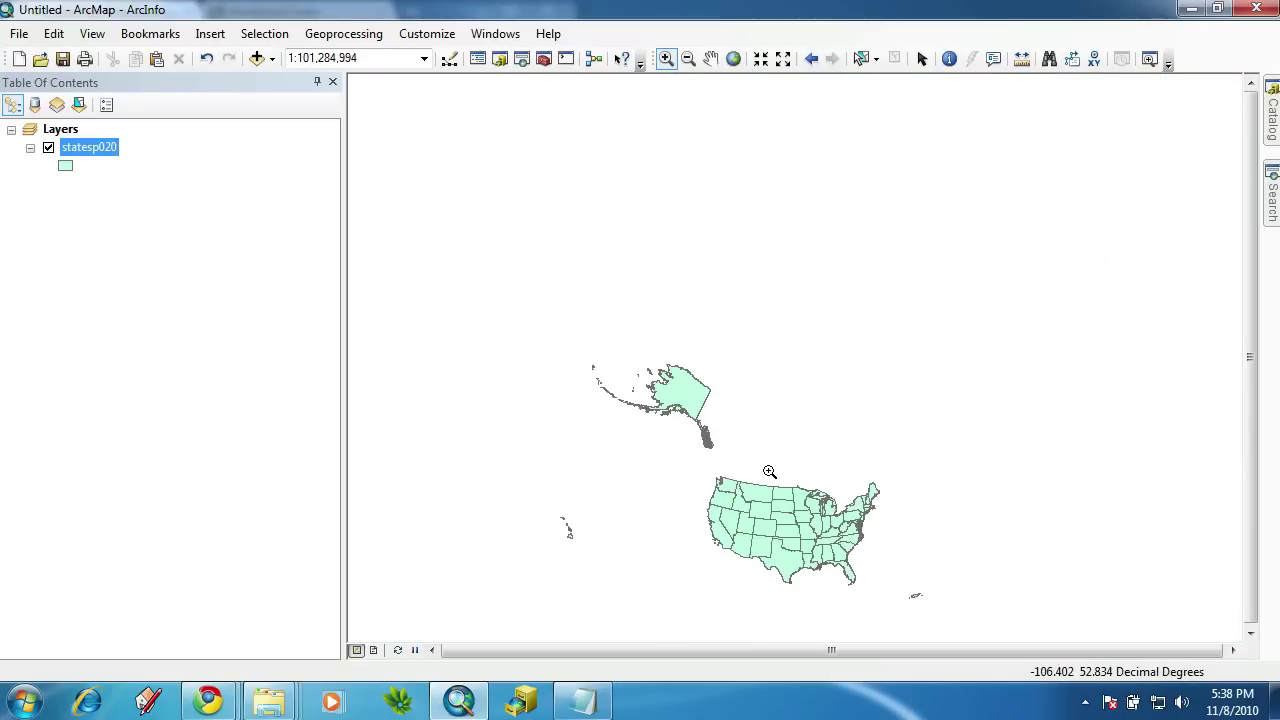
Reopen the statesp020 attribute table, select the ORDER_ADM column and scroll through the records.
{"action": "right_click", "coordinate": [112, 150]}
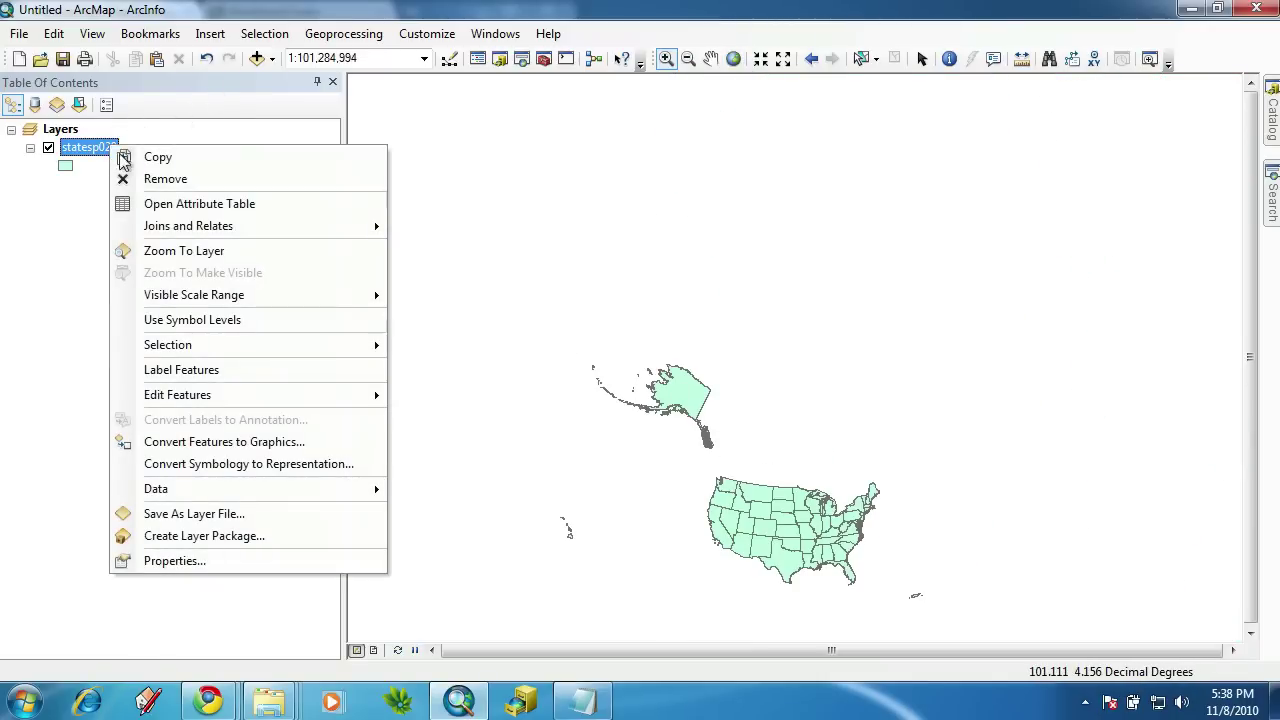
{"action": "left_click", "coordinate": [200, 204]}
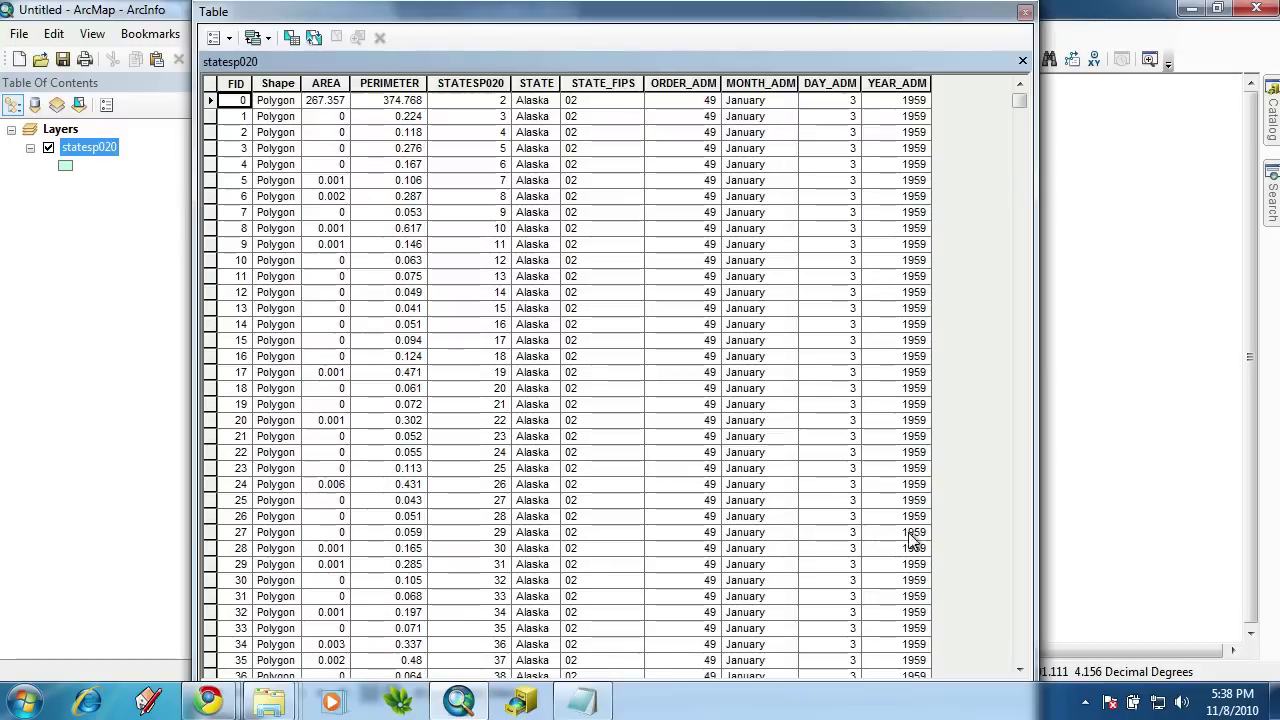
{"action": "mouse_move", "coordinate": [1015, 112]}
{"action": "left_mouse_down"}
{"action": "mouse_move", "coordinate": [1016, 135]}
{"action": "mouse_move", "coordinate": [1018, 100]}
{"action": "left_mouse_up"}
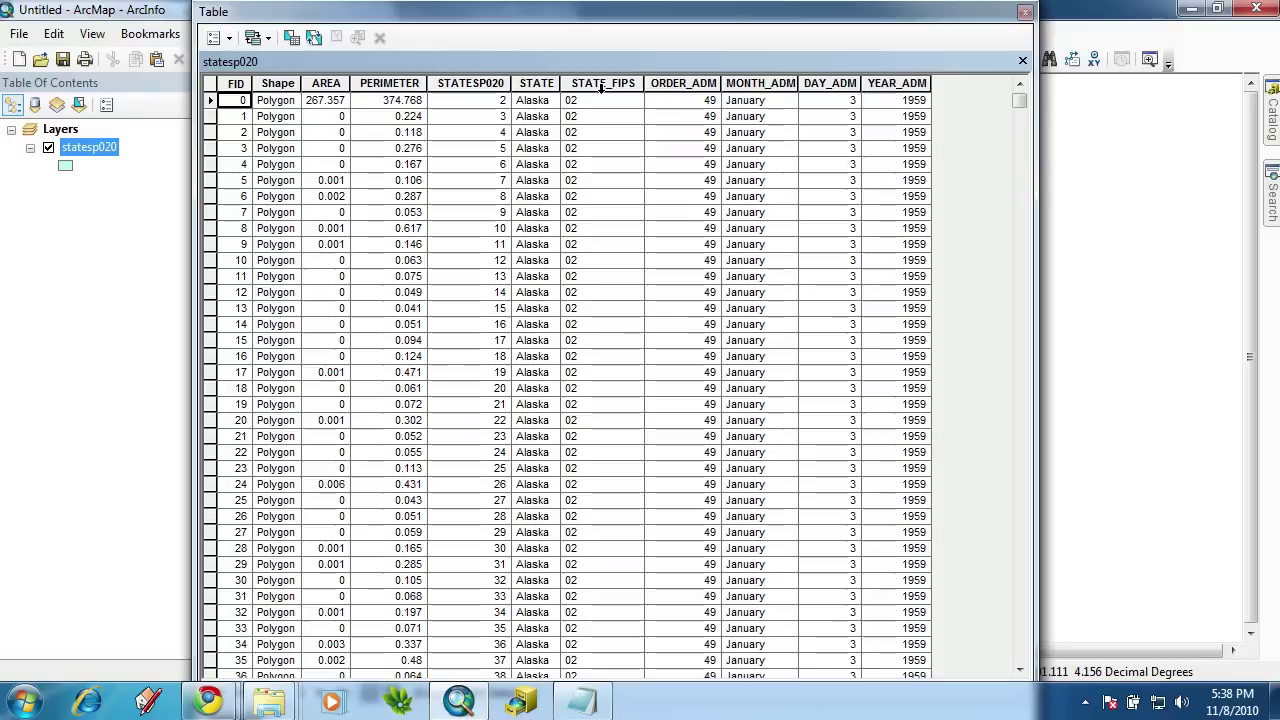
{"action": "left_click", "coordinate": [680, 84]}
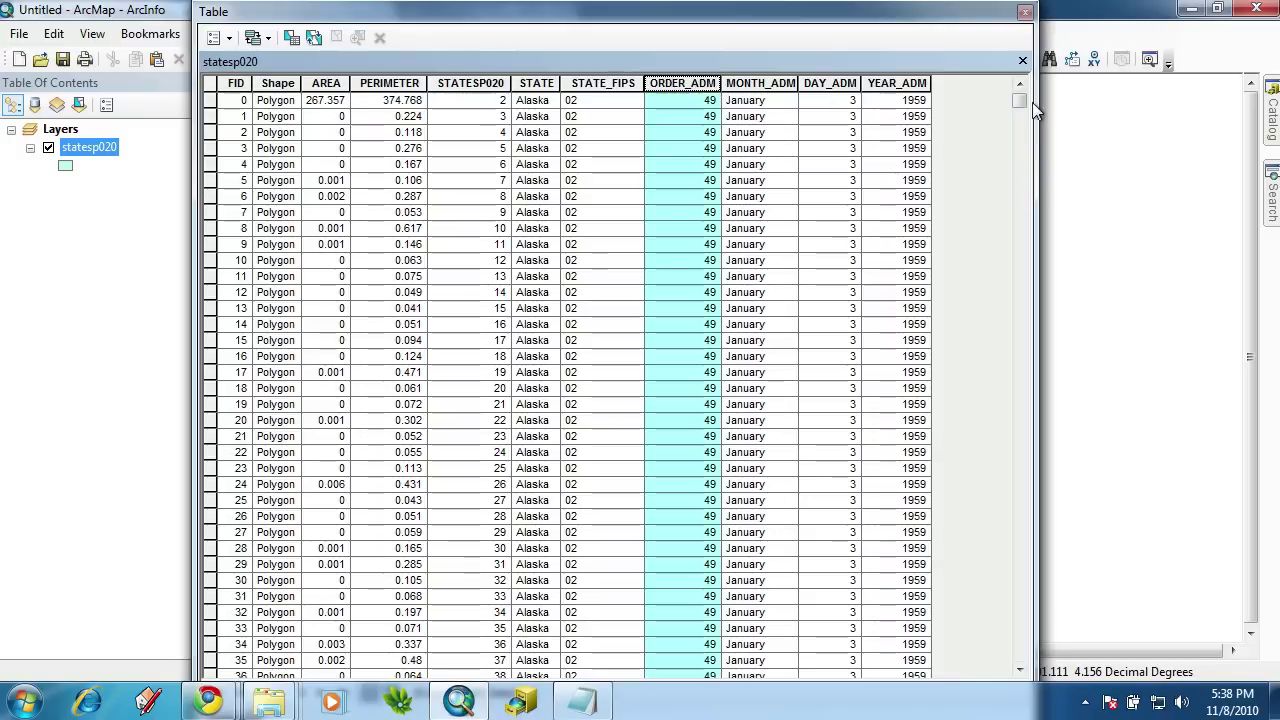
{"action": "left_click_drag", "start_coordinate": [1020, 102], "coordinate": [1024, 684]}
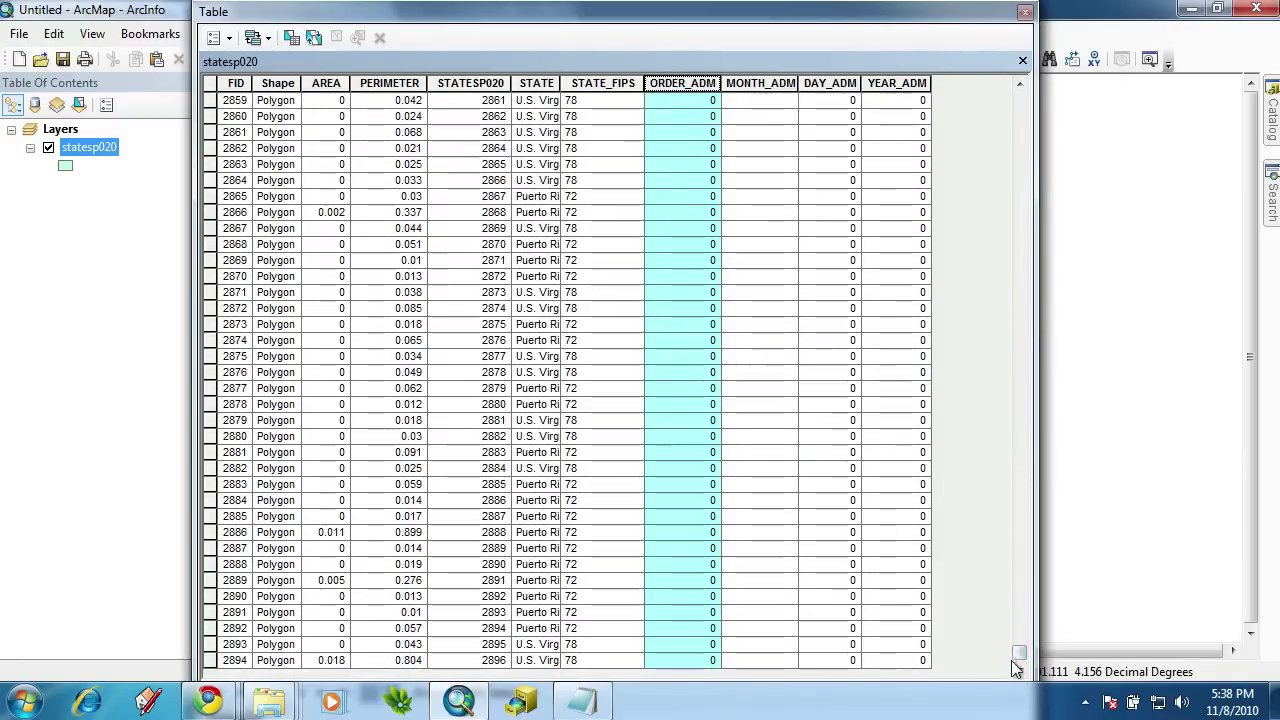
{"action": "left_click_drag", "start_coordinate": [1020, 660], "coordinate": [1033, 62]}
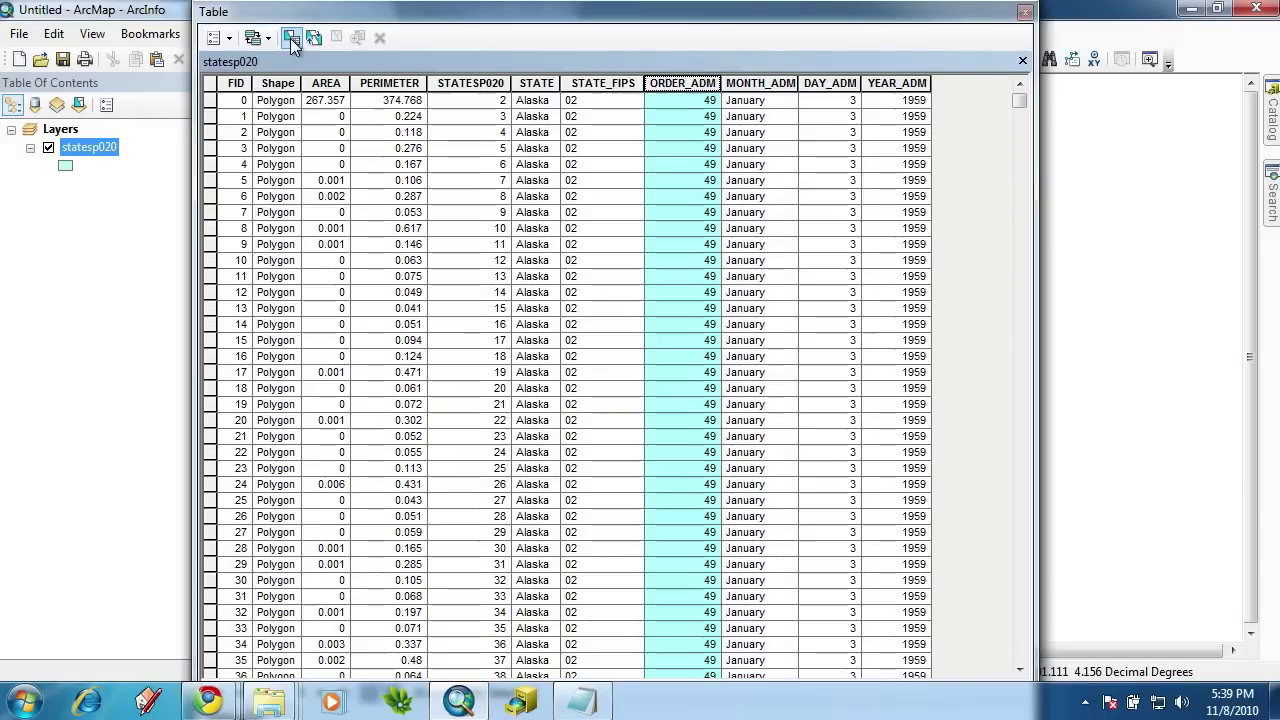
Build and verify the query "ORDER_ADM" >0 AND "ORDER_ADM" <=48 in Select by Attributes.
{"action": "left_click", "coordinate": [290, 38]}
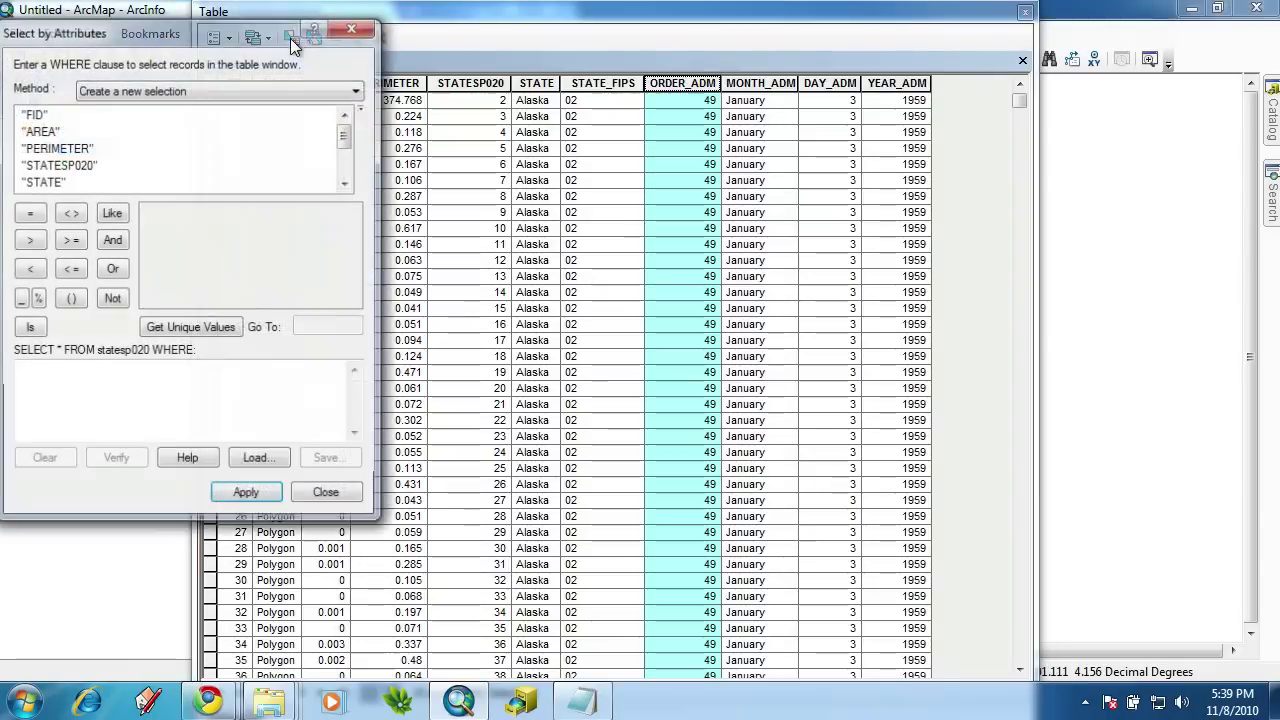
{"action": "left_click_drag", "start_coordinate": [242, 35], "coordinate": [825, 64]}
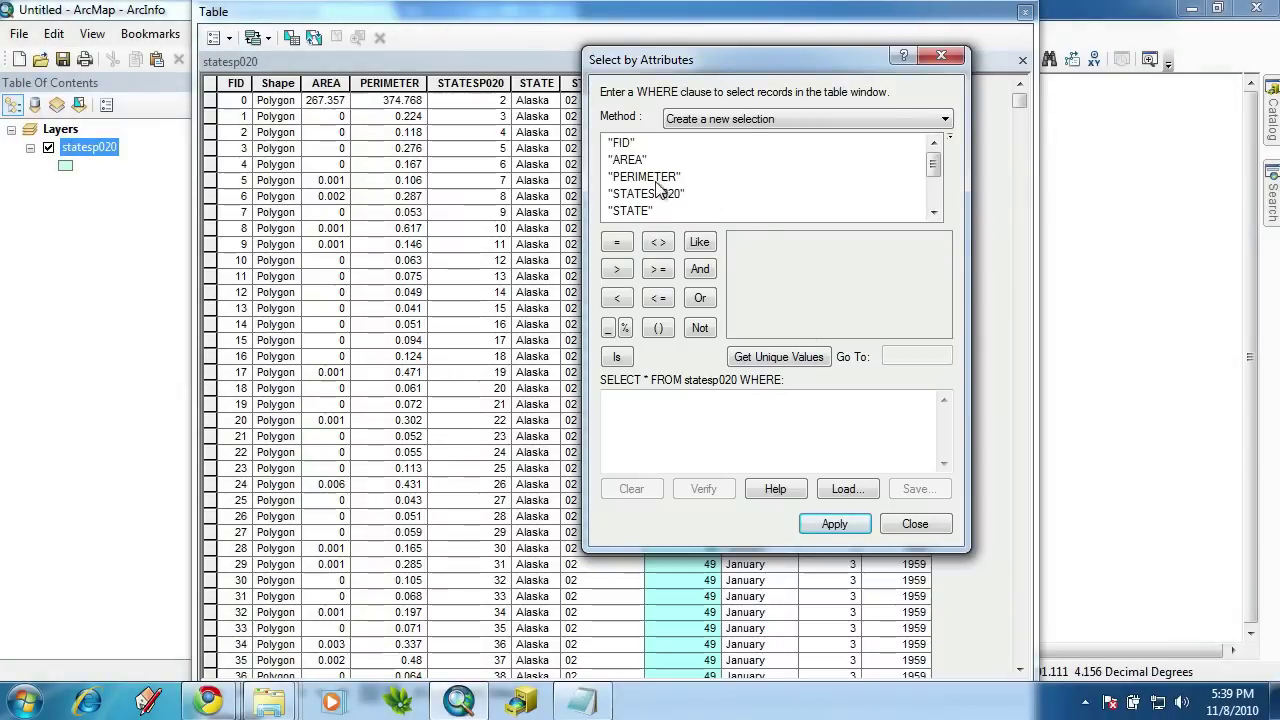
{"action": "scroll", "coordinate": [682, 185], "scroll_direction": "down", "scroll_amount": 2}
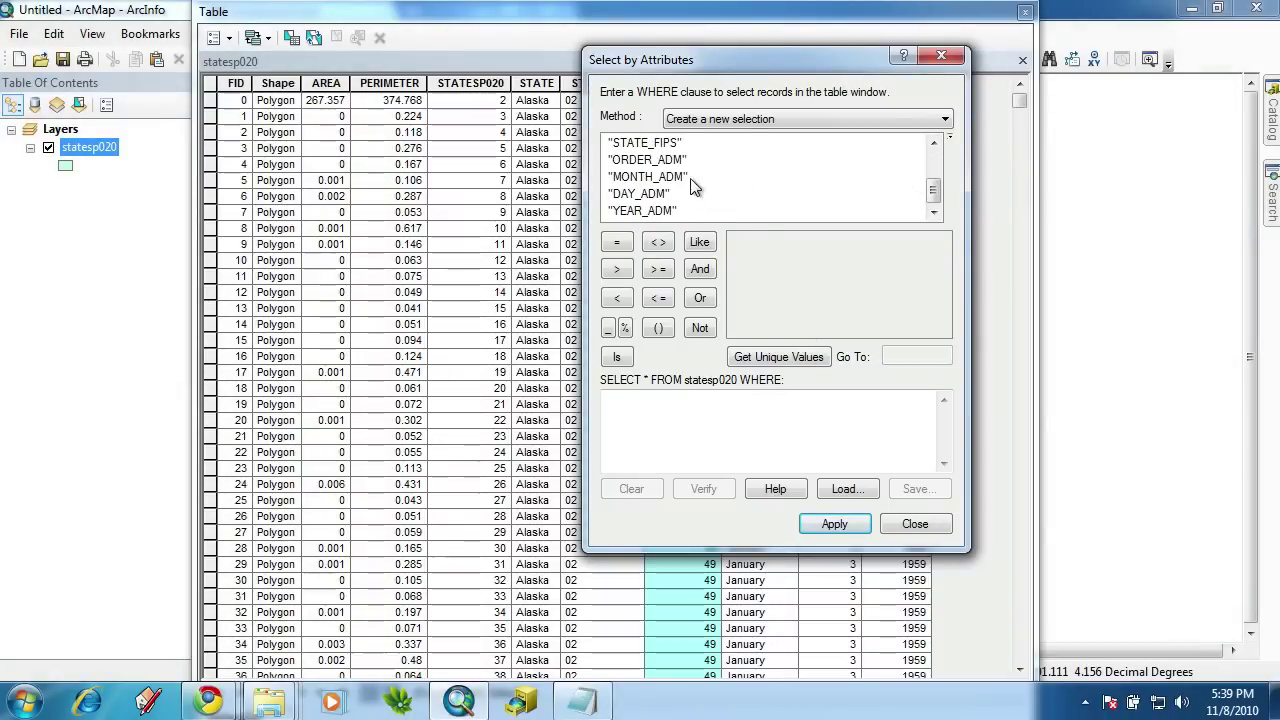
{"action": "double_click", "coordinate": [668, 160]}
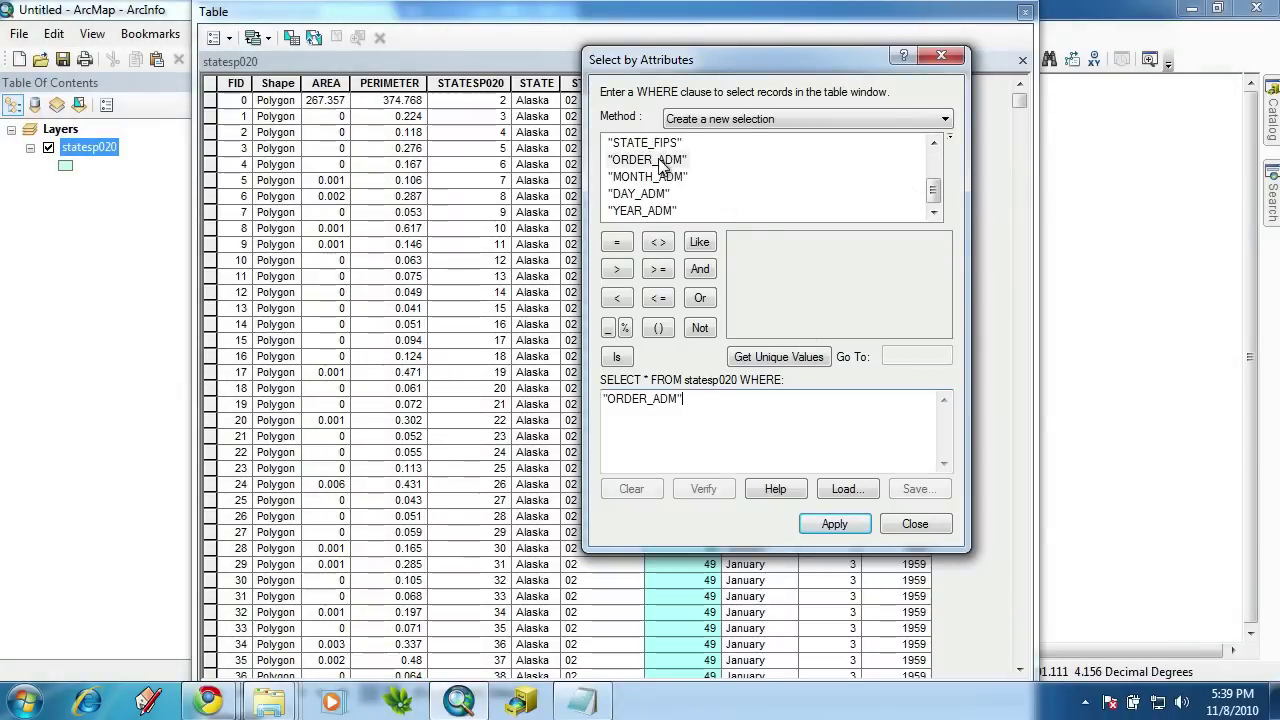
{"action": "left_click", "coordinate": [617, 271]}
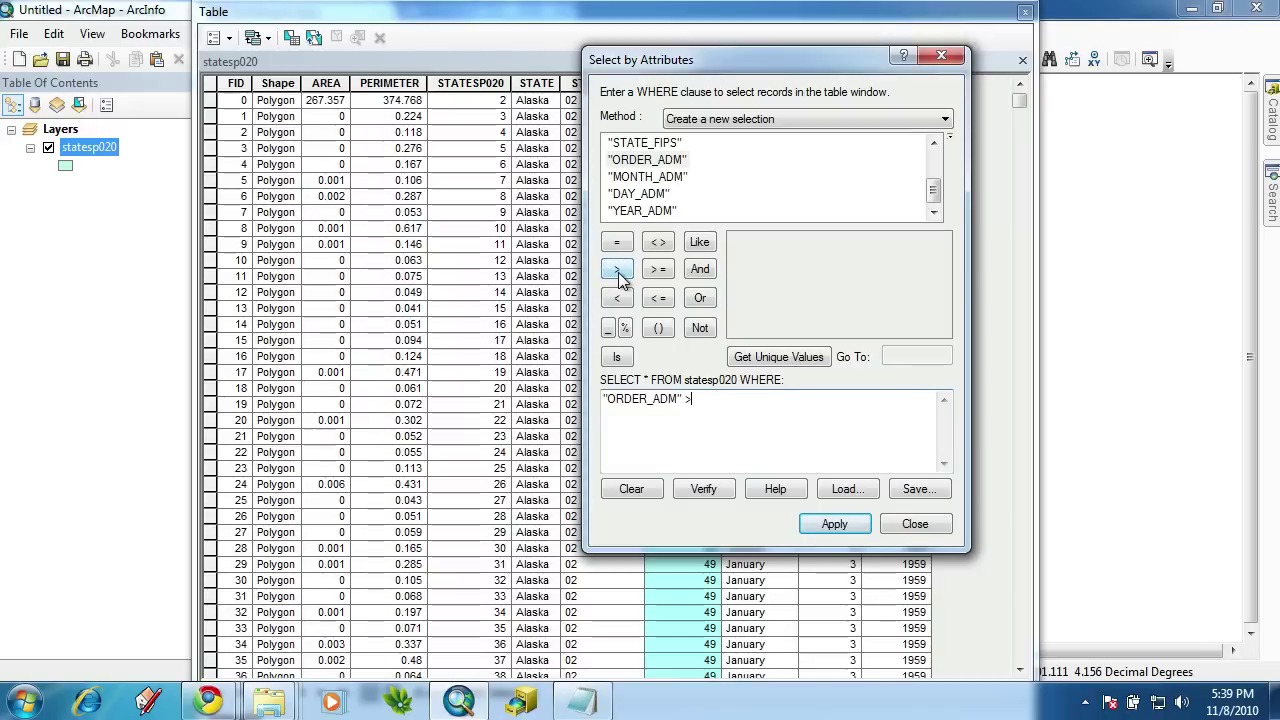
{"action": "type", "text": "0"}
{"action": "left_click", "coordinate": [699, 269]}
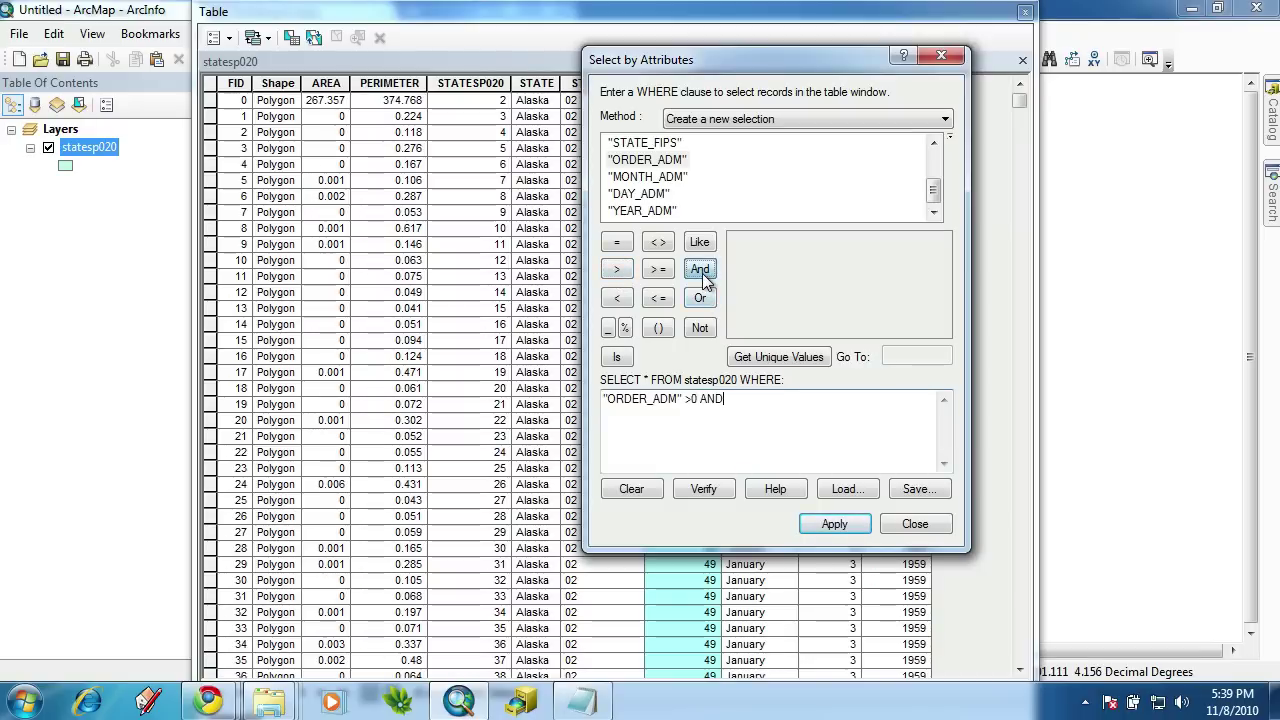
{"action": "double_click", "coordinate": [648, 160]}
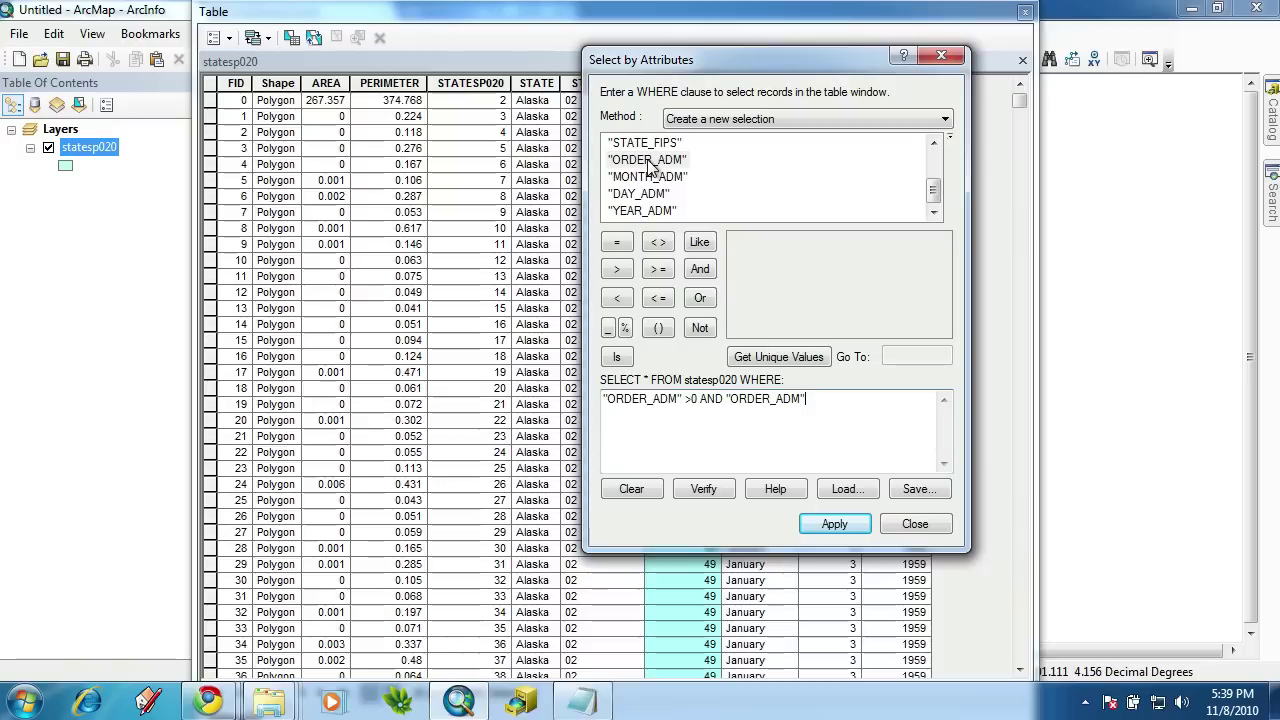
{"action": "left_click", "coordinate": [659, 298]}
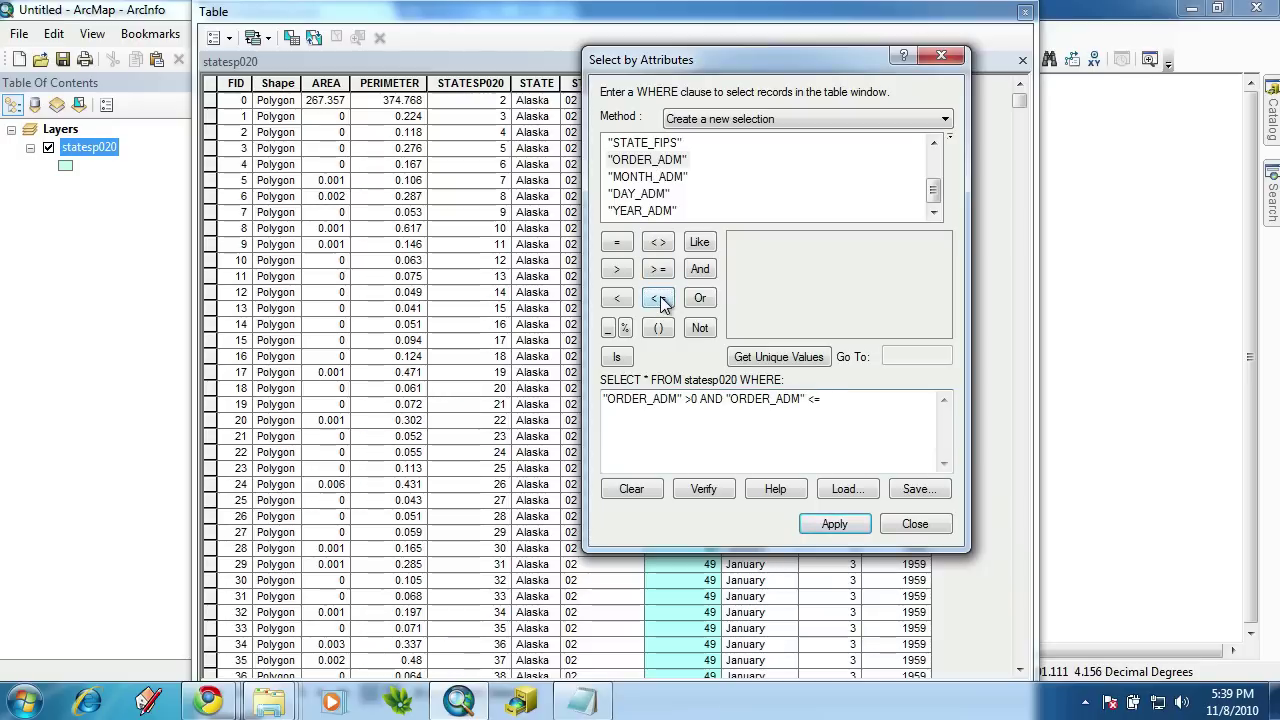
{"action": "type", "text": "48"}
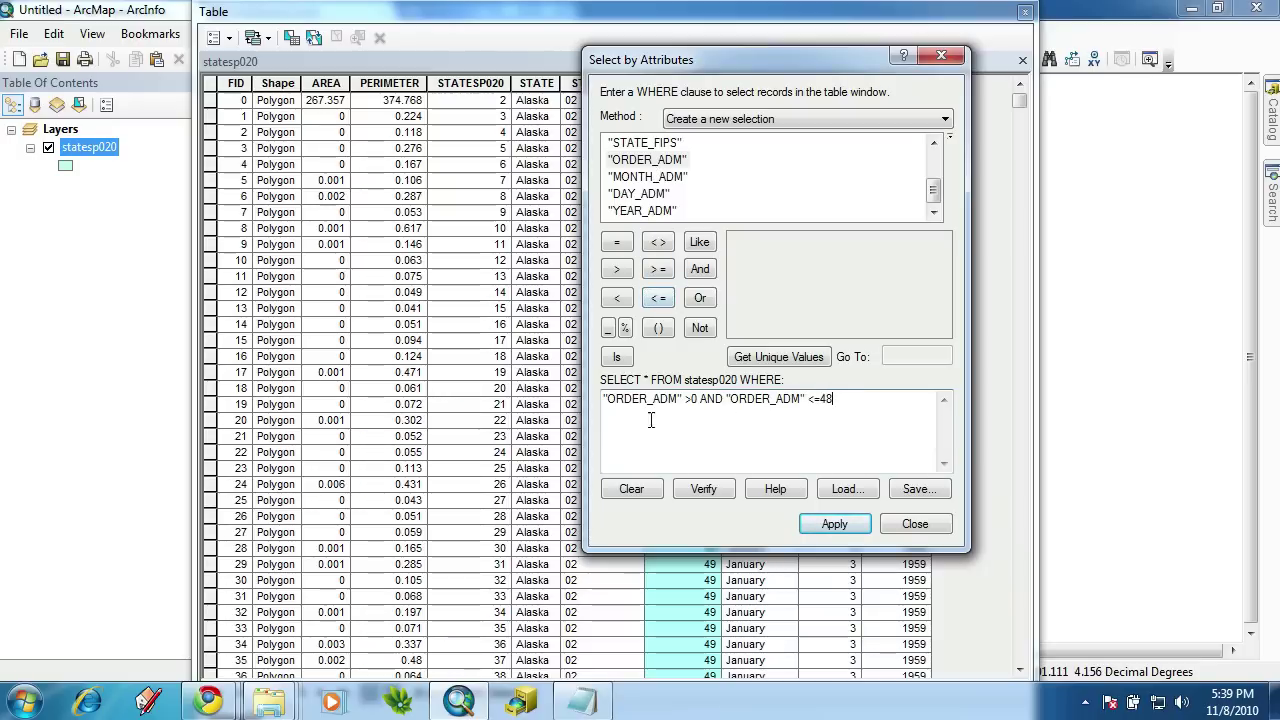
{"action": "left_click", "coordinate": [704, 490]}
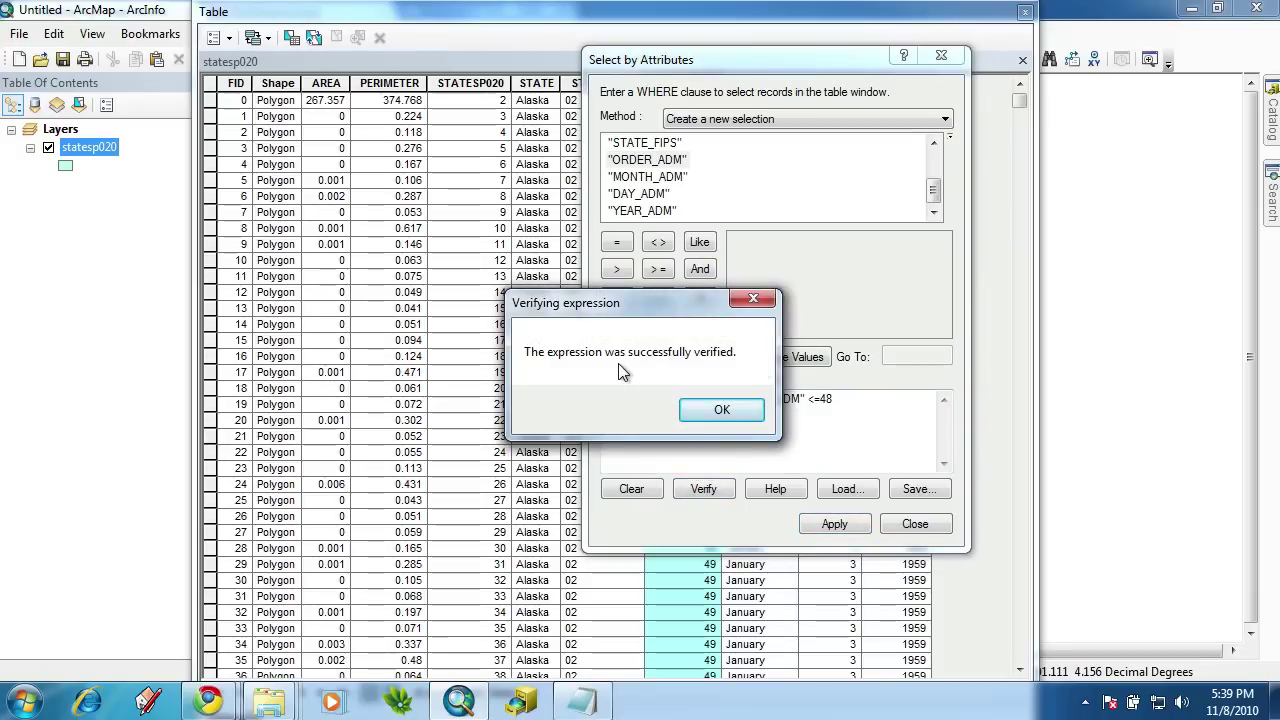
{"action": "left_click", "coordinate": [722, 410]}
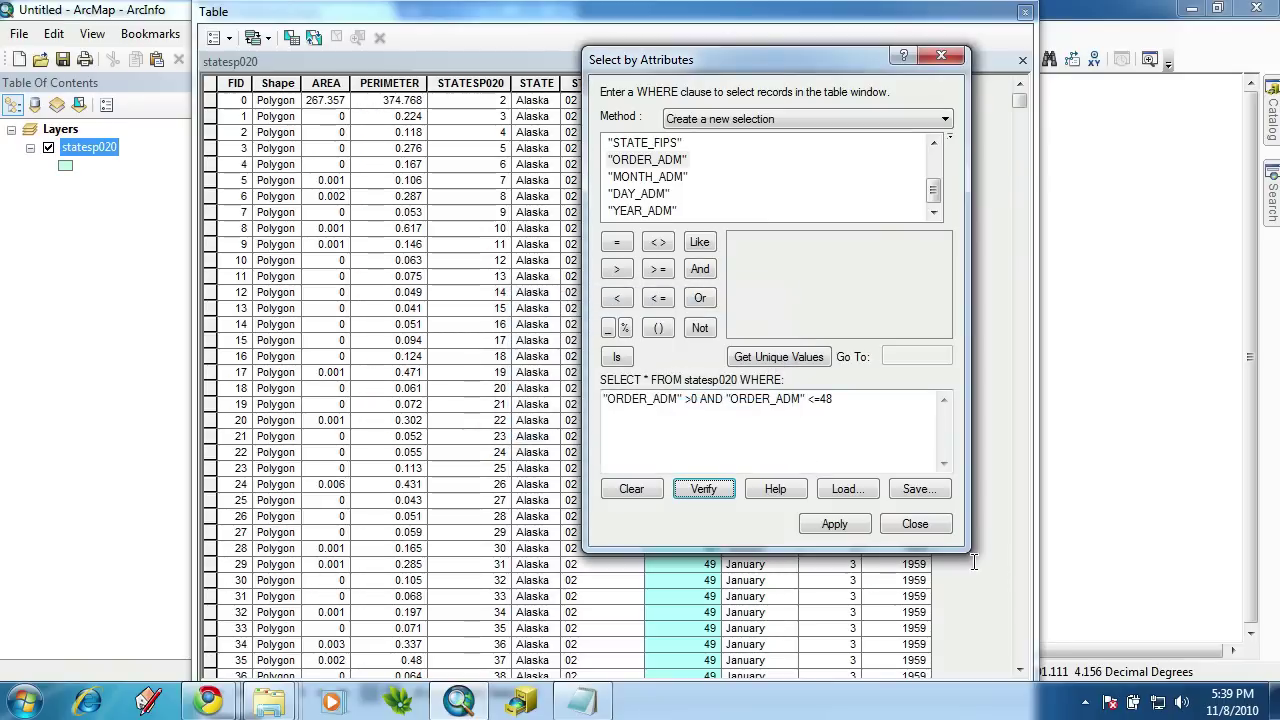
Run the ORDER_ADM selection and move the attribute table and query window aside.
{"action": "left_click", "coordinate": [861, 528]}
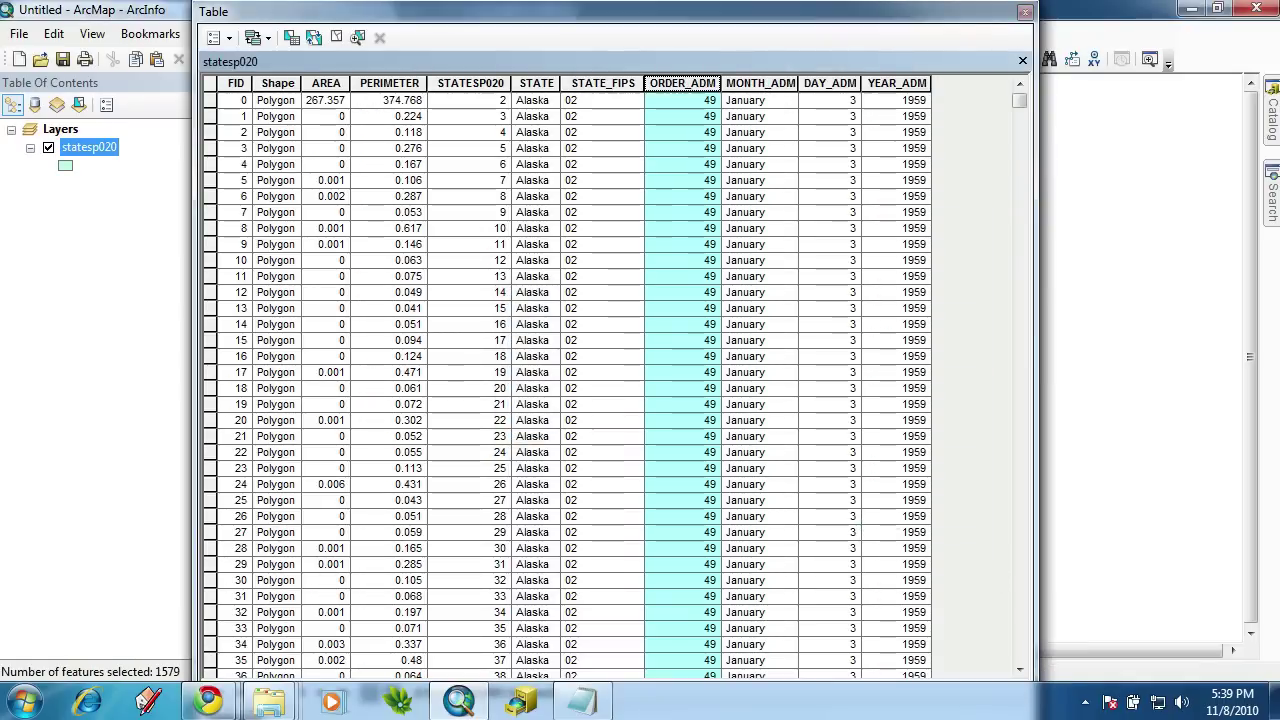
{"action": "left_click_drag", "start_coordinate": [897, 14], "coordinate": [536, 438]}
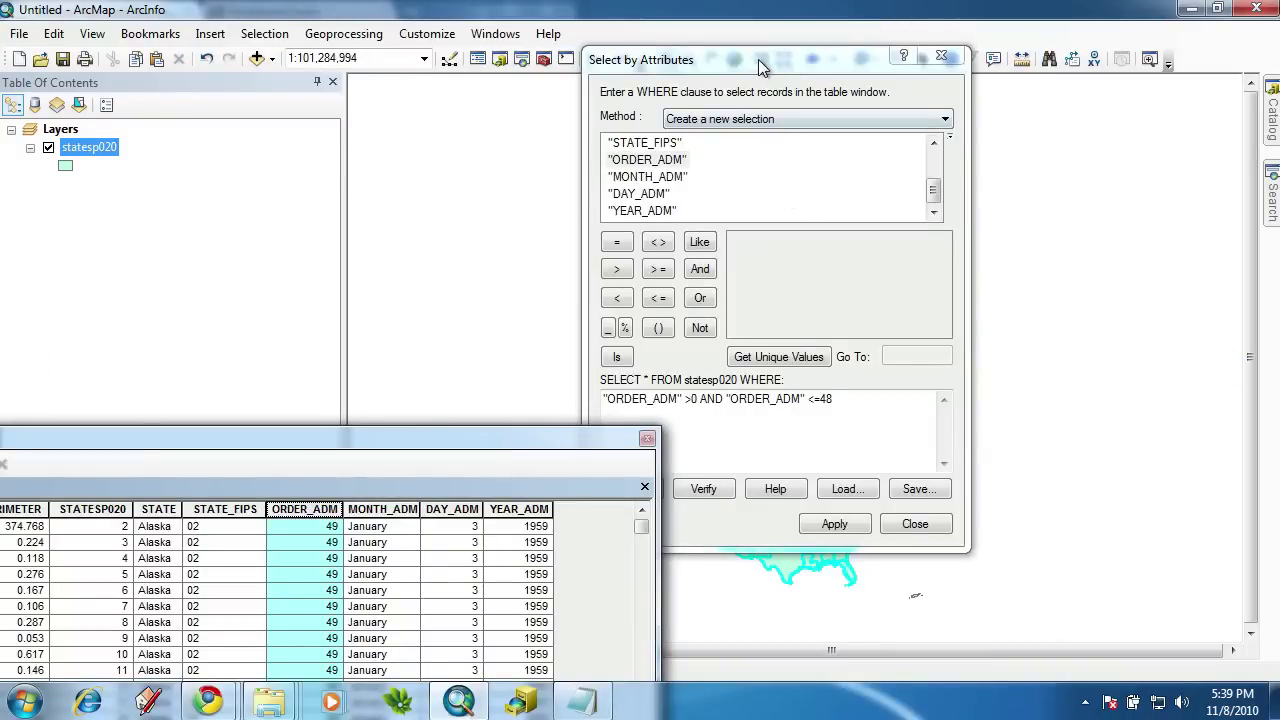
{"action": "left_click_drag", "start_coordinate": [769, 59], "coordinate": [1216, 102]}
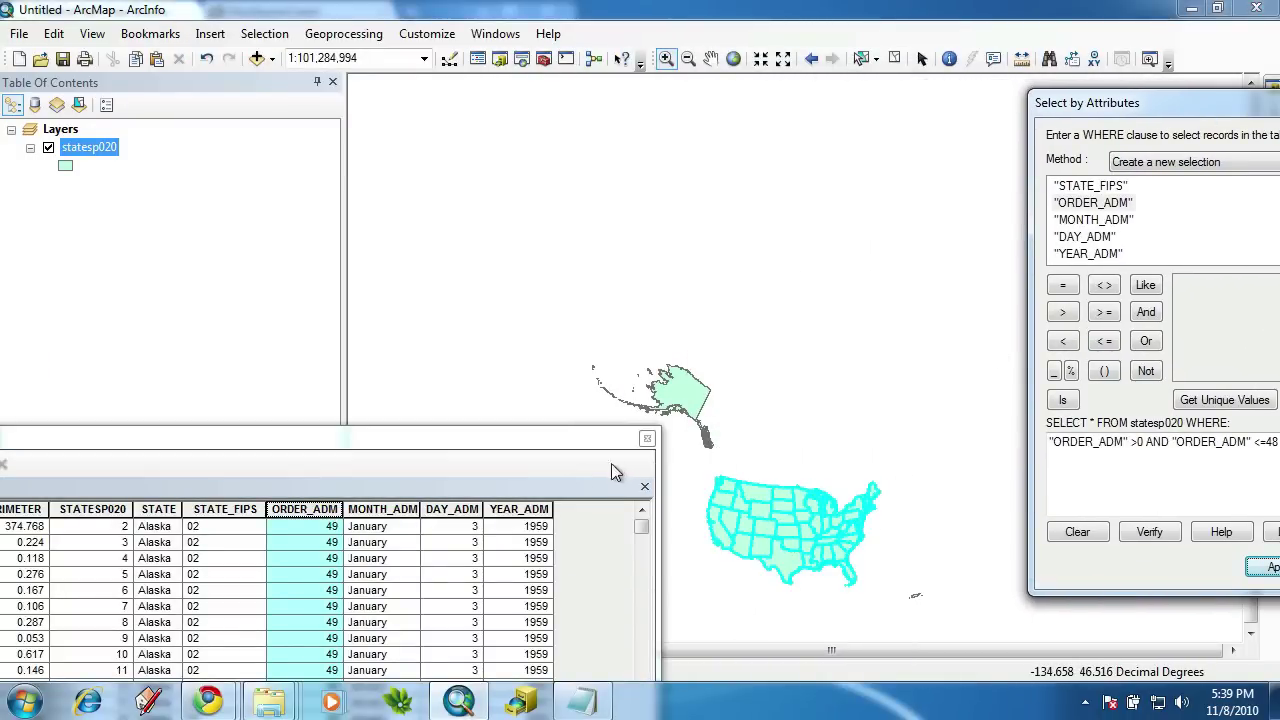
{"action": "left_click_drag", "start_coordinate": [850, 512], "coordinate": [834, 494]}
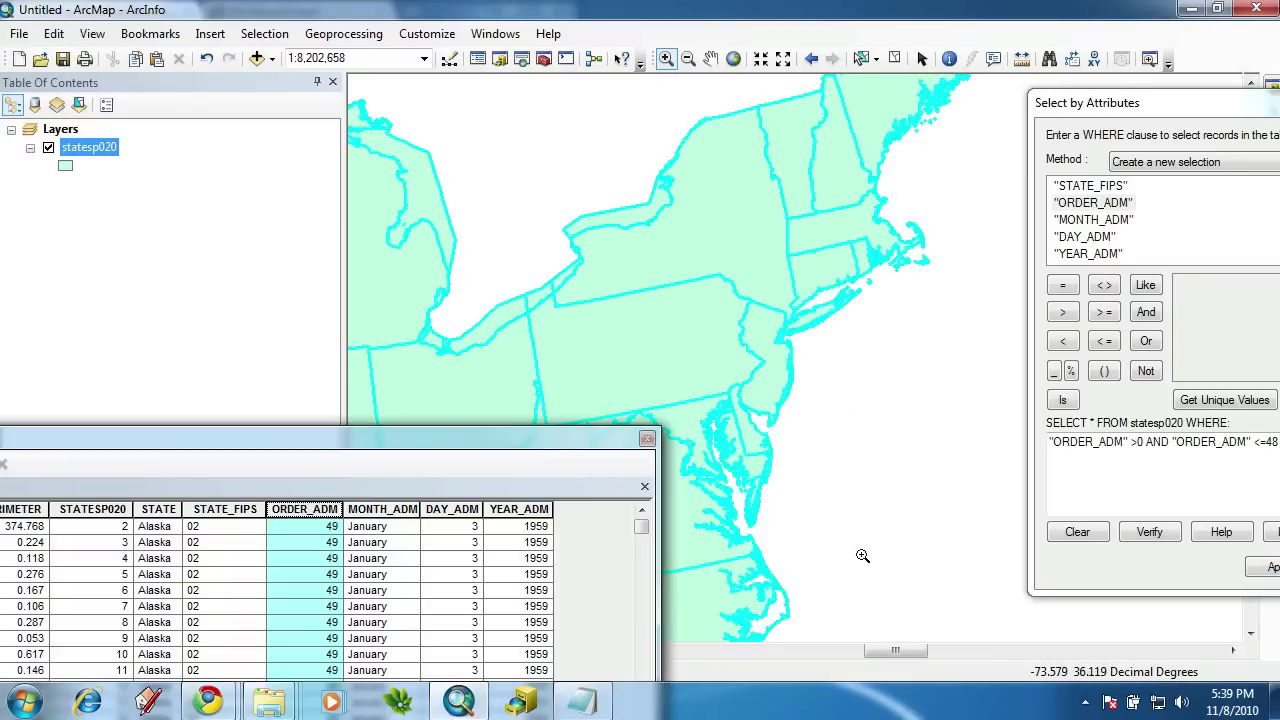
Pan and zoom to the Chesapeake Bay area, then float the attribute table over the map.
{"action": "left_click", "coordinate": [711, 60]}
{"action": "left_click_drag", "start_coordinate": [726, 275], "coordinate": [906, 371]}
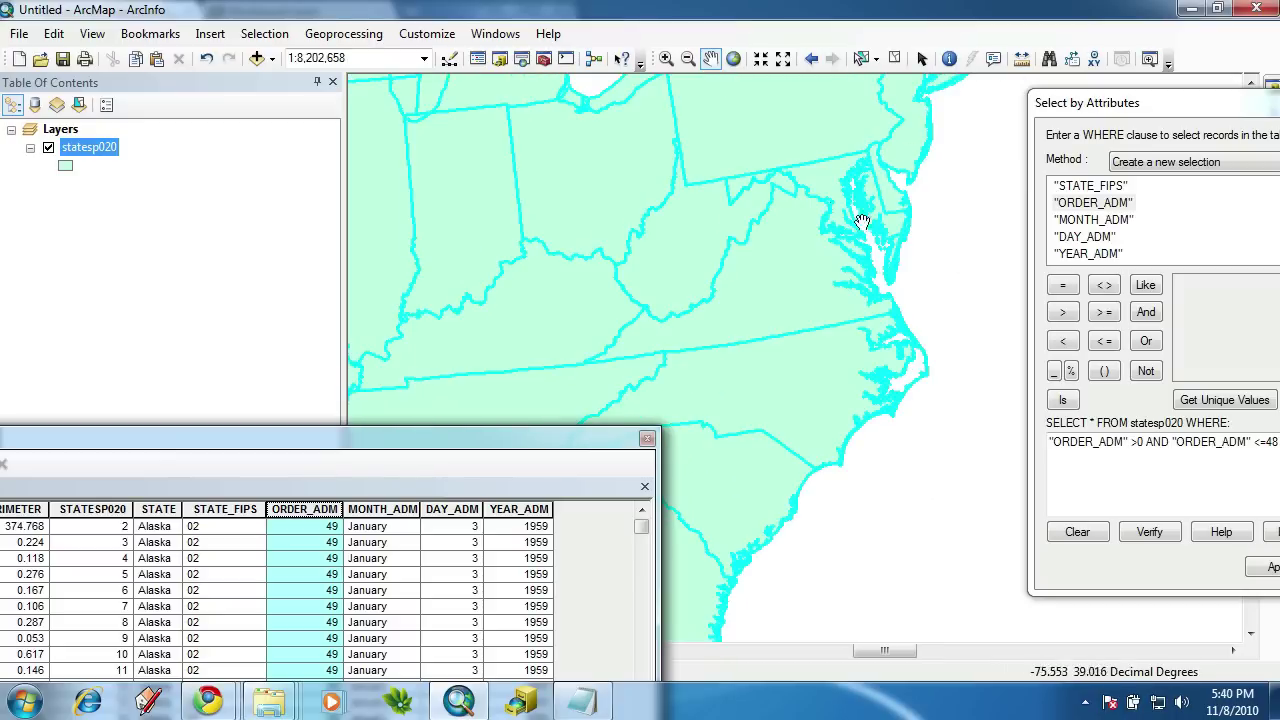
{"action": "left_click", "coordinate": [666, 58]}
{"action": "left_click_drag", "start_coordinate": [884, 251], "coordinate": [825, 179]}
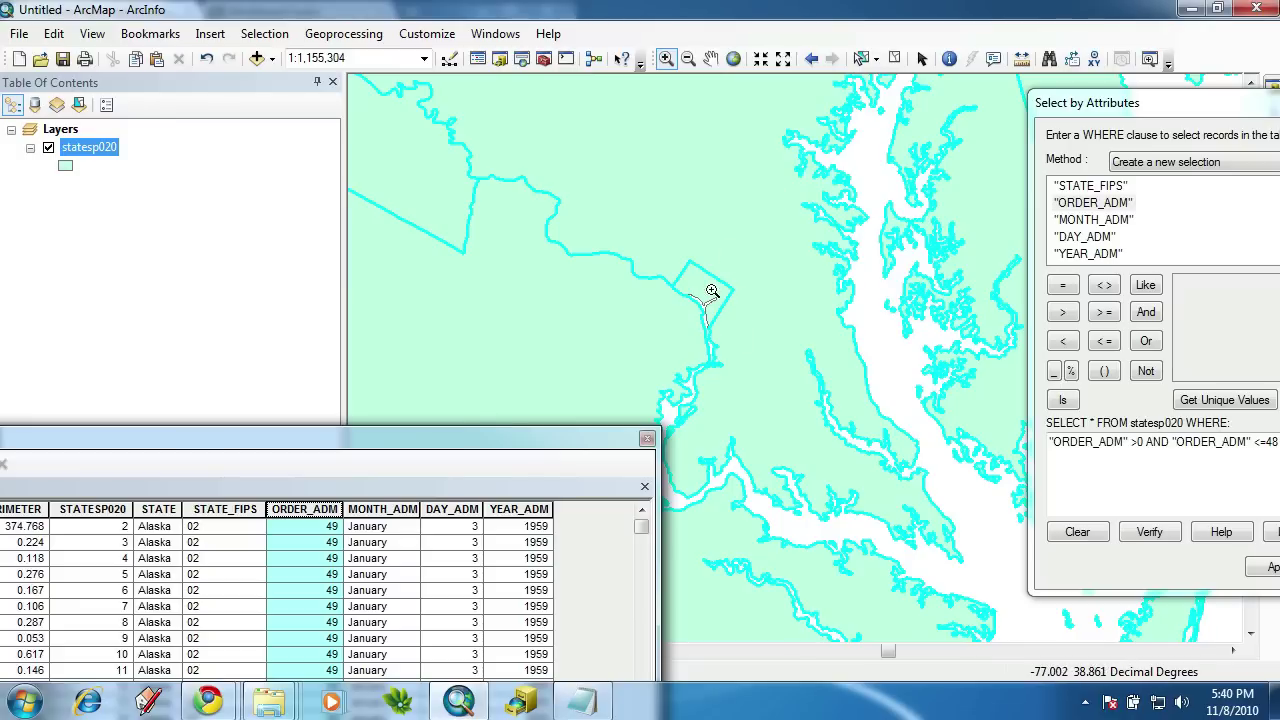
{"action": "left_click_drag", "start_coordinate": [576, 441], "coordinate": [969, 25]}
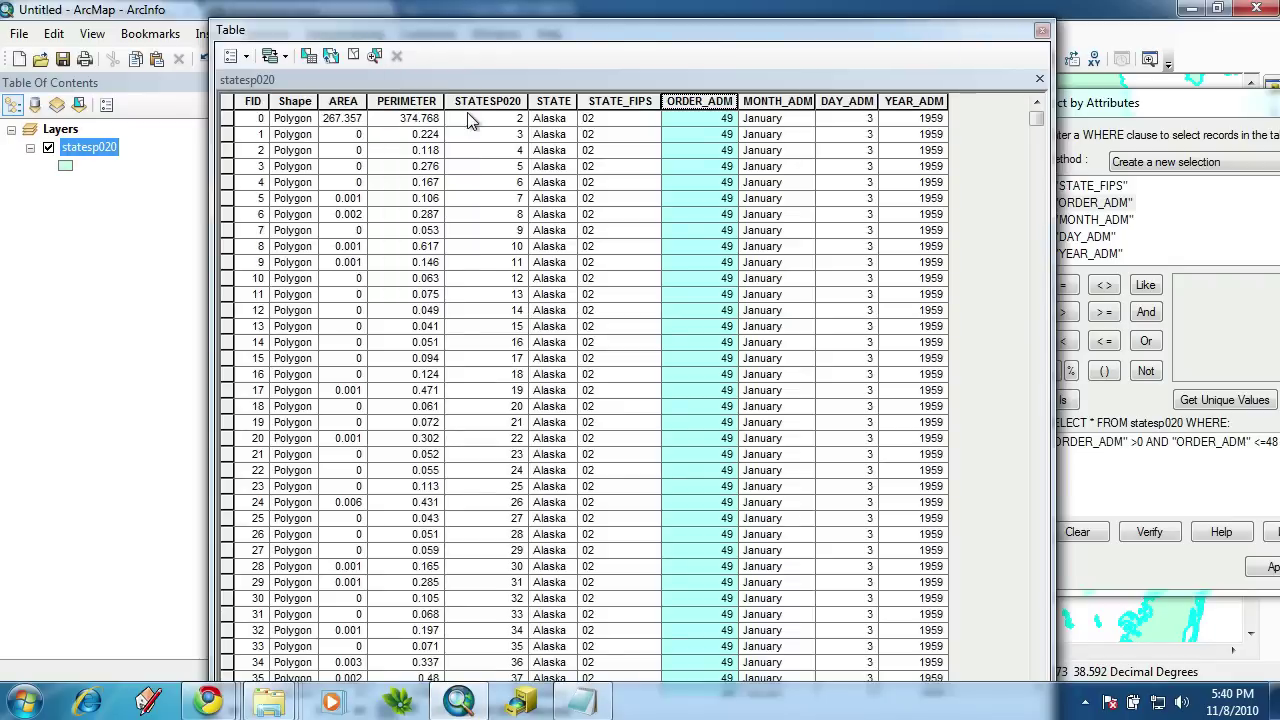
Append OR "STATE" = 'District of Columbia' to the query and apply it, selecting 1580 features.
{"action": "left_click", "coordinate": [310, 56]}
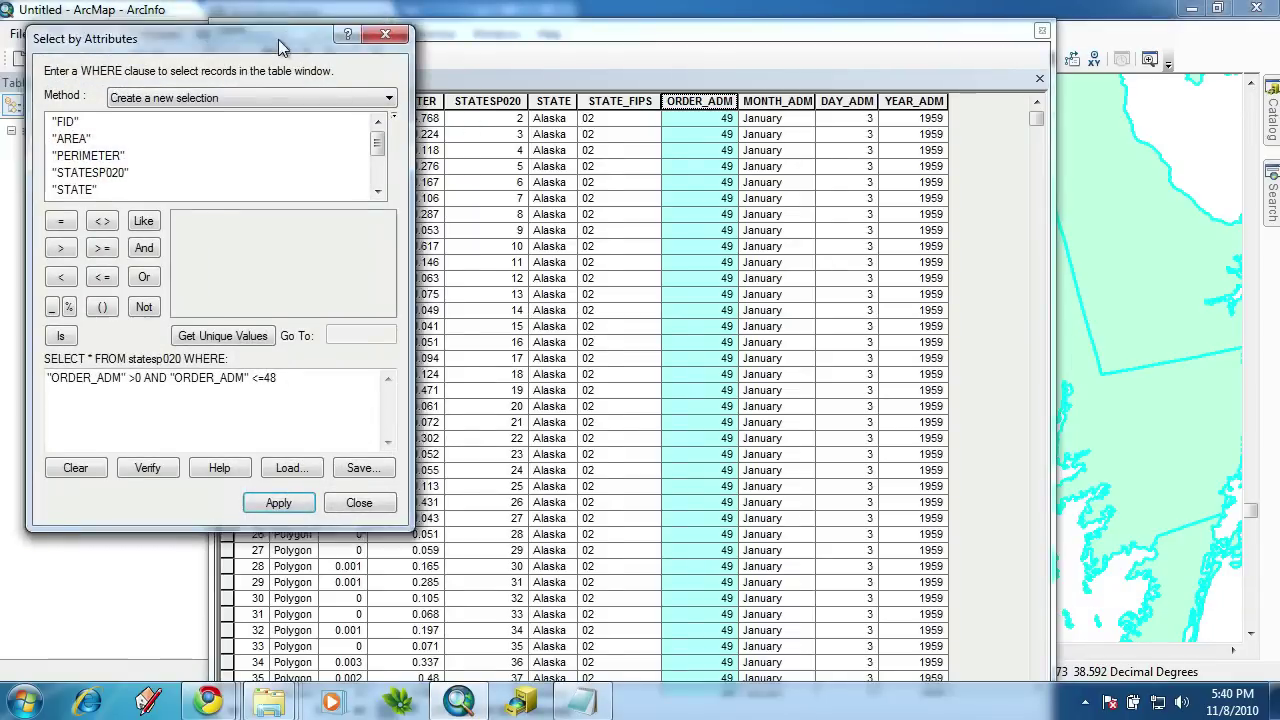
{"action": "left_click_drag", "start_coordinate": [280, 45], "coordinate": [843, 58]}
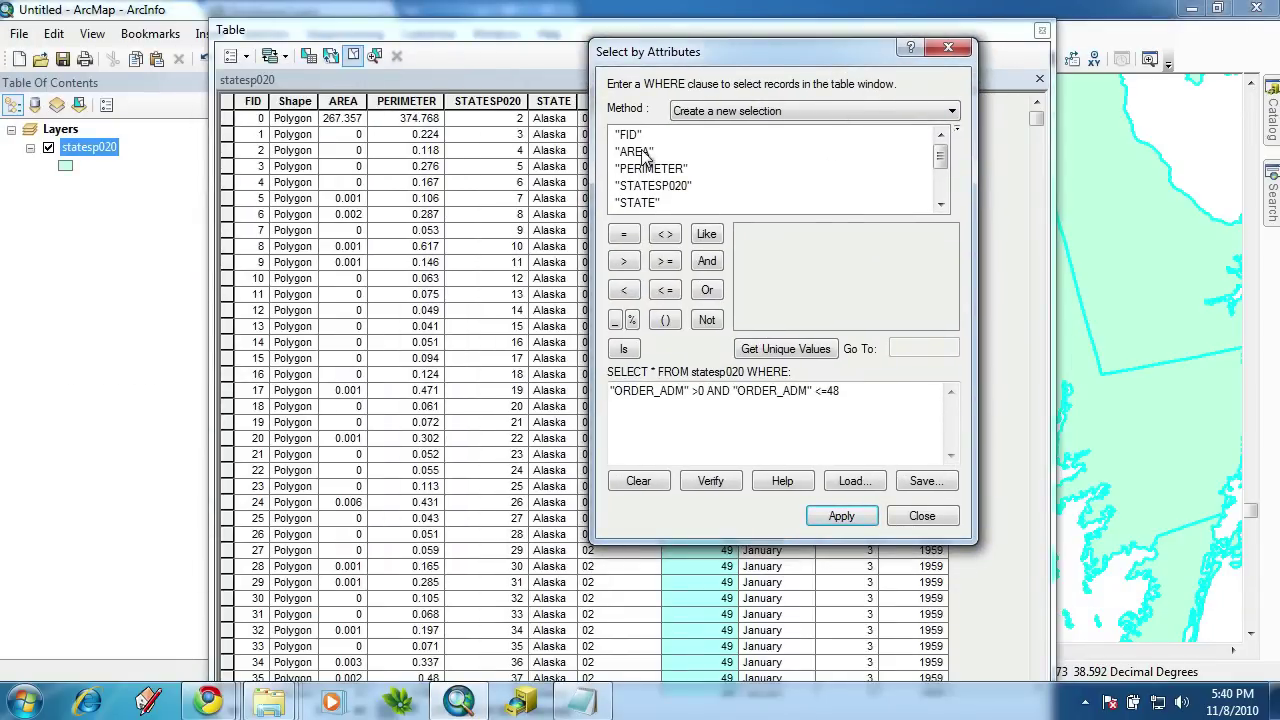
{"action": "left_click", "coordinate": [850, 391]}
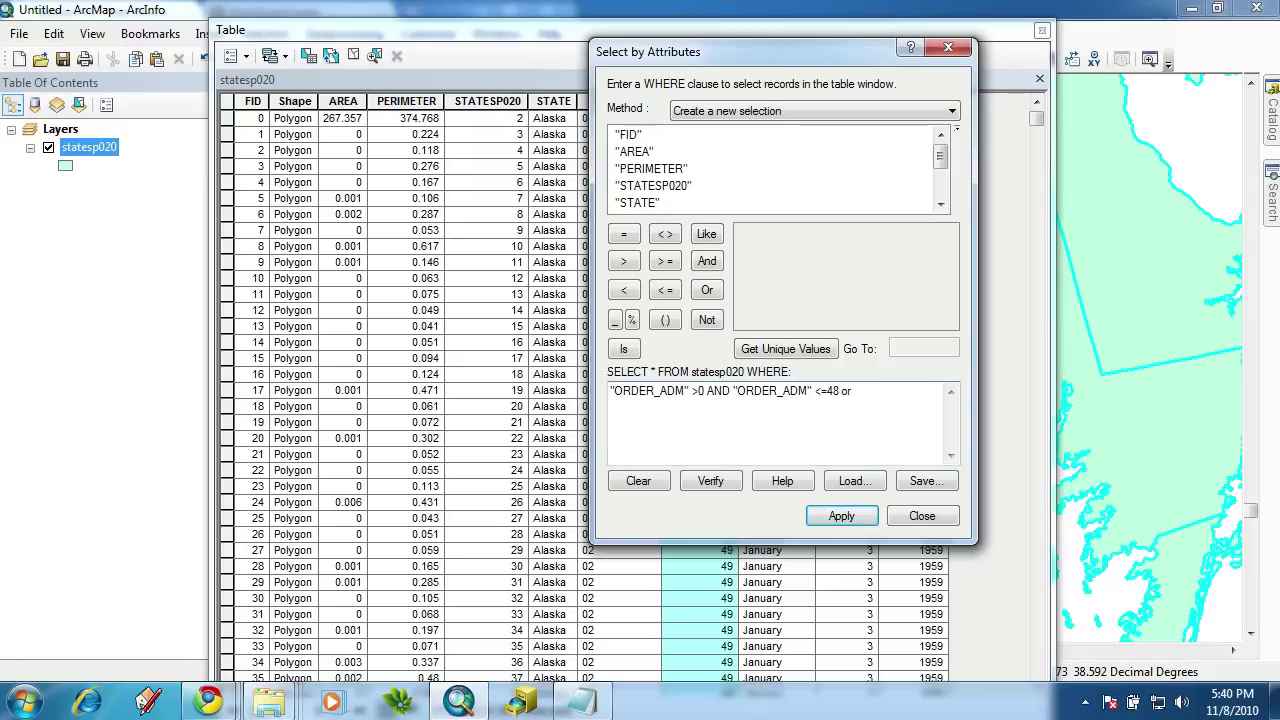
{"action": "left_click", "coordinate": [707, 292]}
{"action": "double_click", "coordinate": [645, 203]}
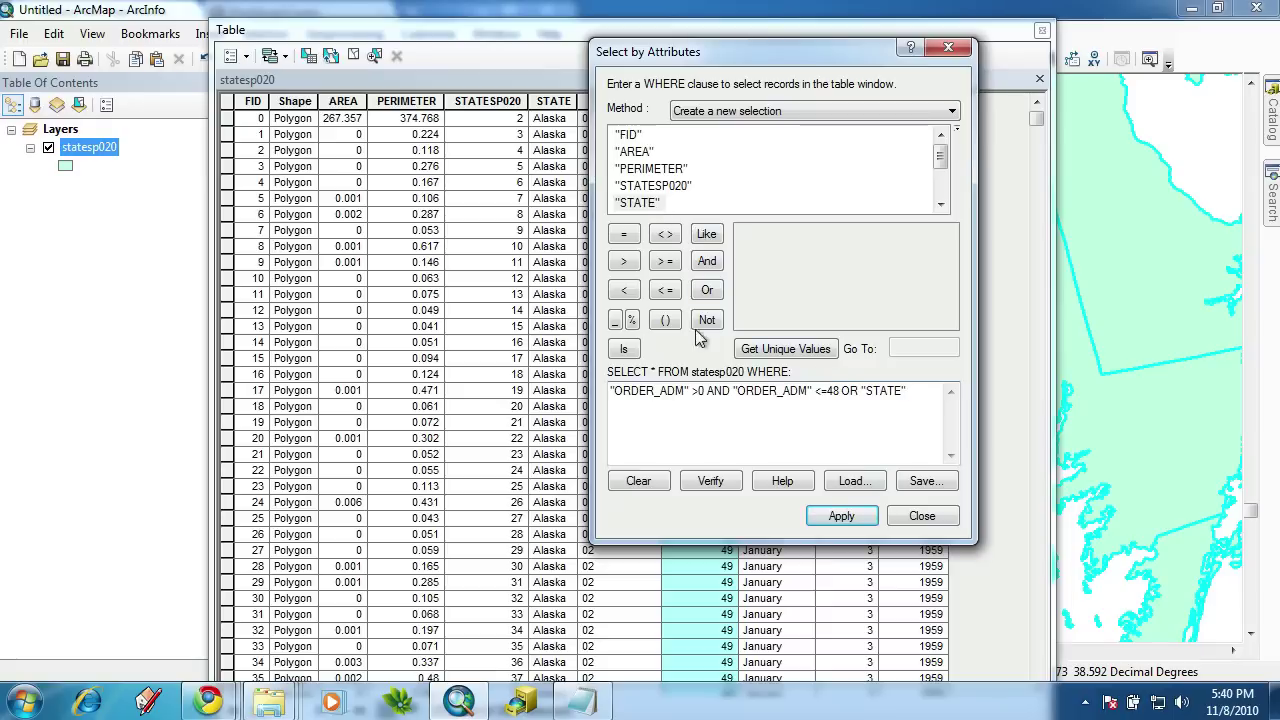
{"action": "left_click", "coordinate": [624, 234]}
{"action": "left_click", "coordinate": [777, 352]}
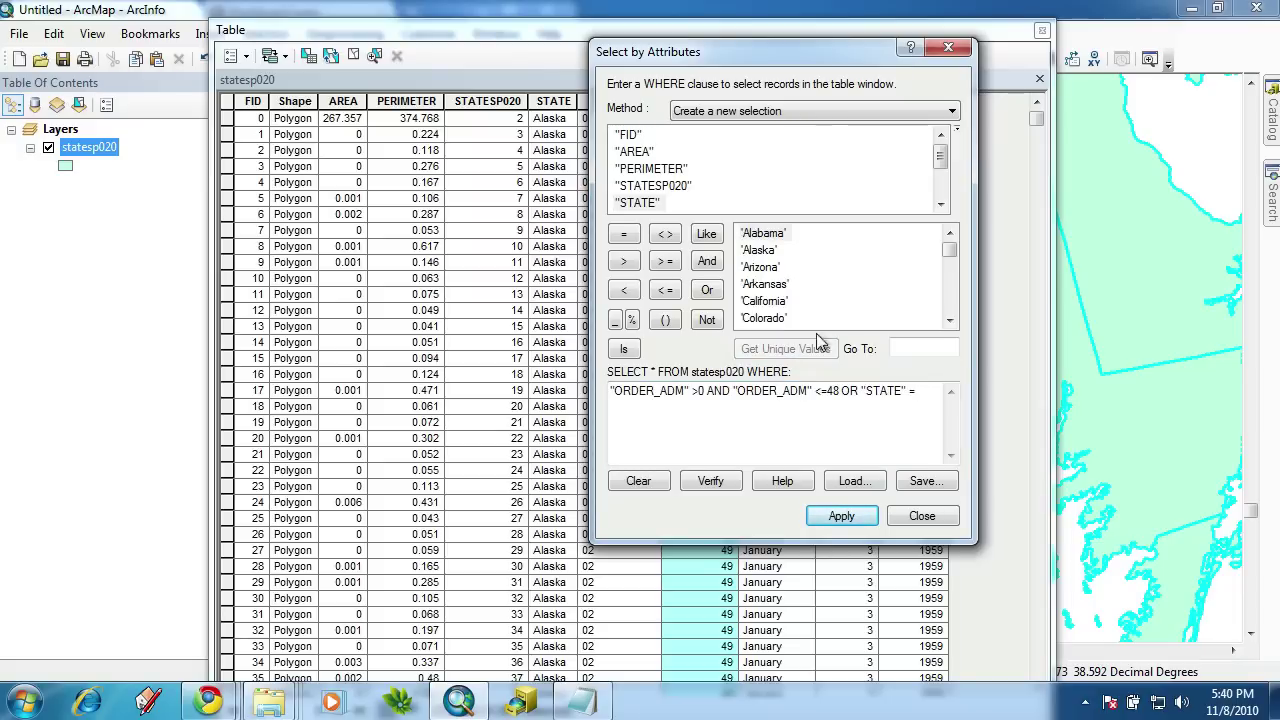
{"action": "mouse_move", "coordinate": [950, 259]}
{"action": "left_mouse_down"}
{"action": "mouse_move", "coordinate": [951, 279]}
{"action": "mouse_move", "coordinate": [951, 252]}
{"action": "left_mouse_up"}
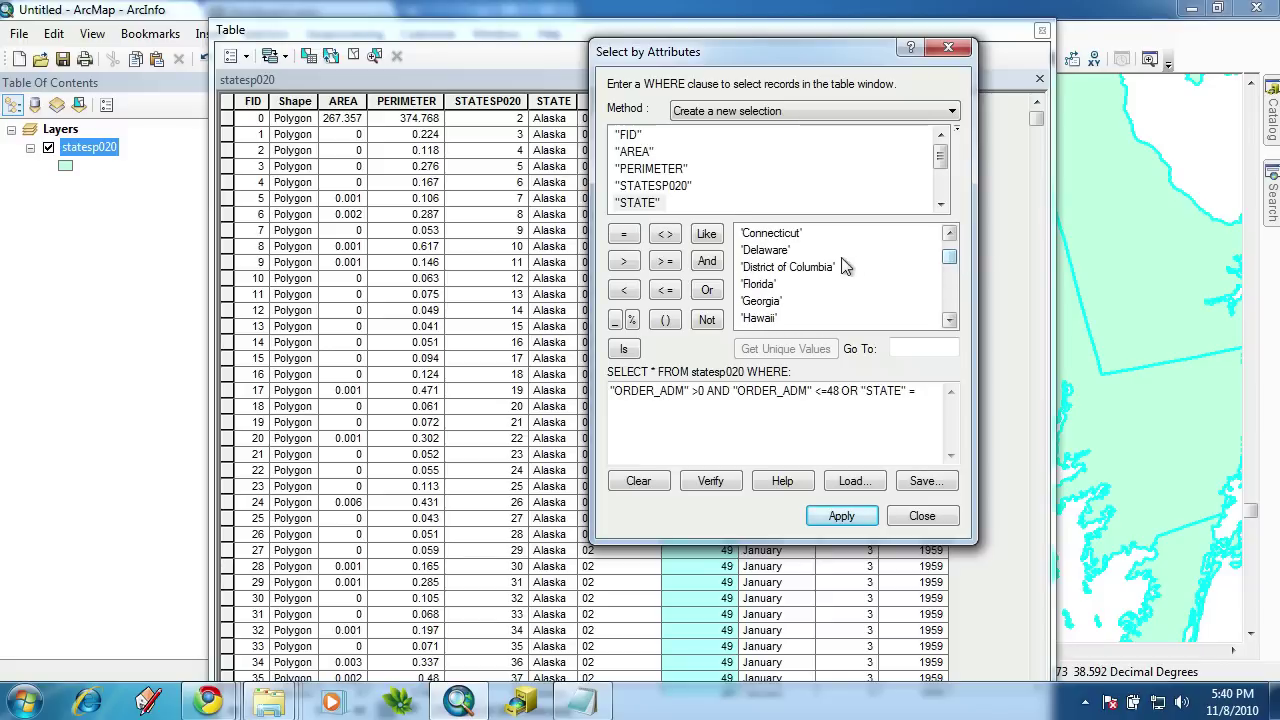
{"action": "left_click", "coordinate": [800, 268]}
{"action": "double_click", "coordinate": [800, 268]}
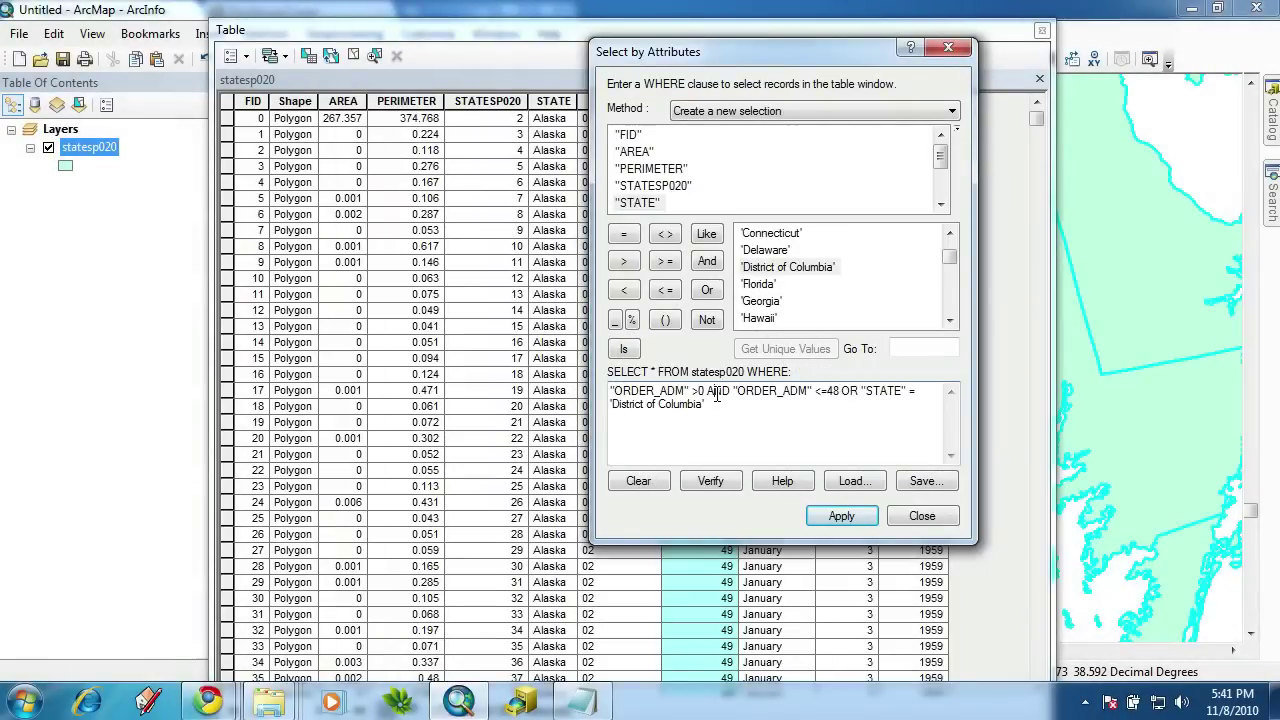
{"action": "double_click", "coordinate": [716, 392]}
{"action": "left_click", "coordinate": [855, 521]}
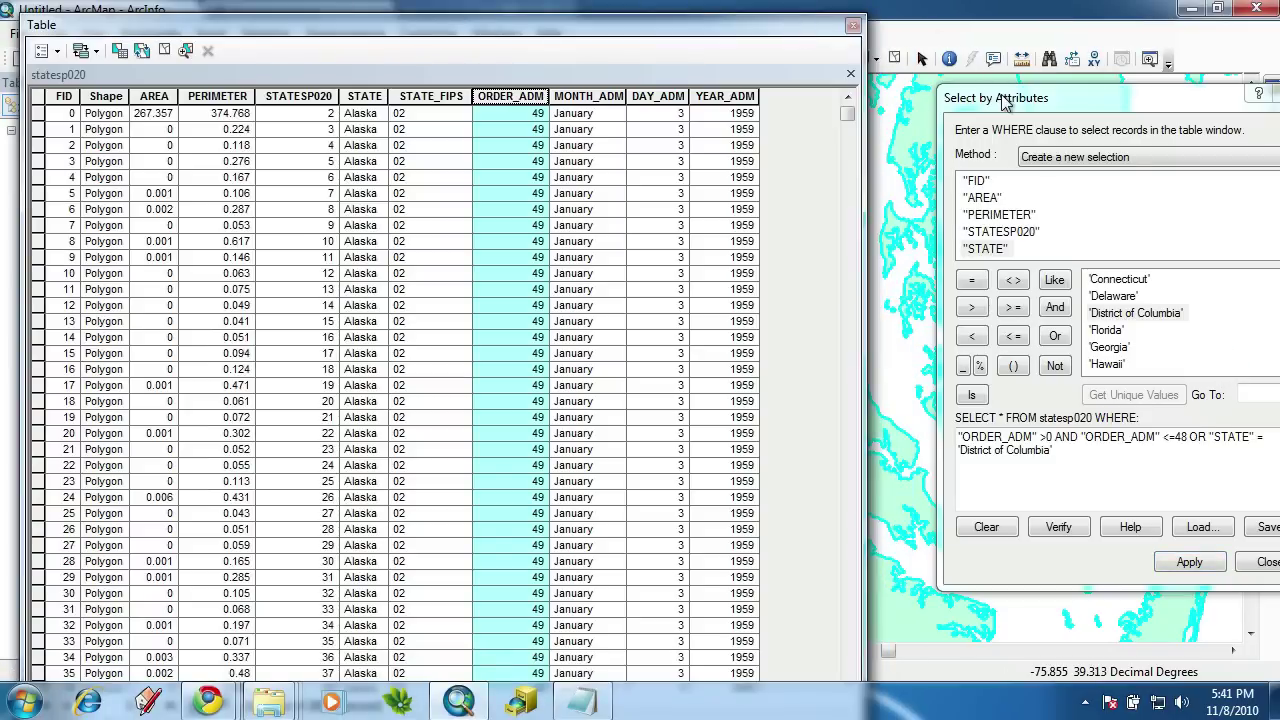
Wrap the two ORDER_ADM conditions in parentheses ahead of the OR clause and apply the query.
{"action": "left_click_drag", "start_coordinate": [1002, 93], "coordinate": [572, 79]}
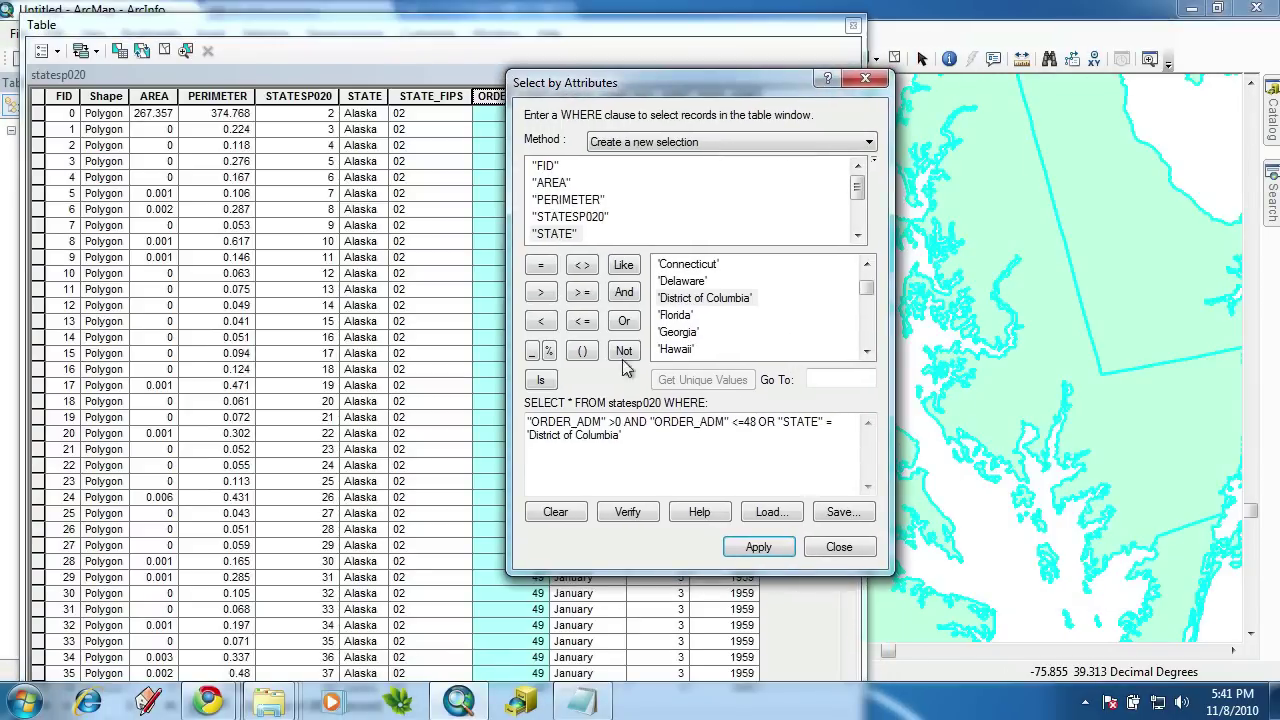
{"action": "left_click", "coordinate": [527, 421]}
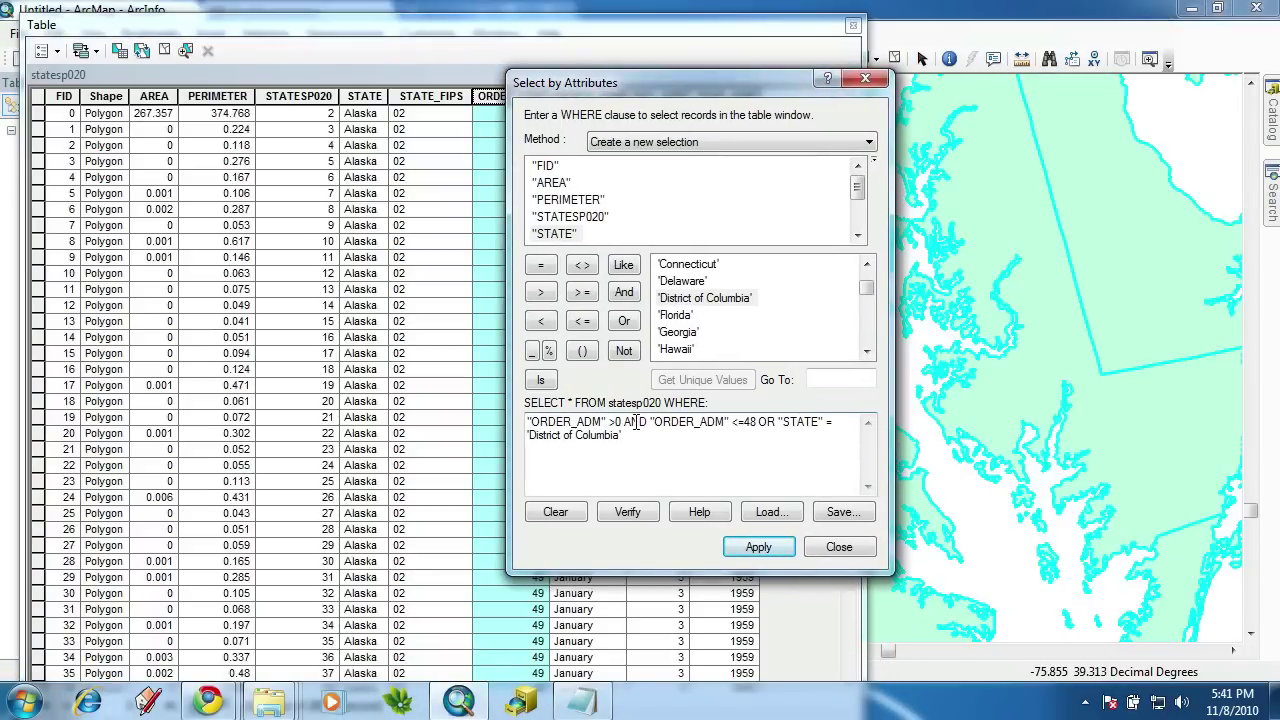
{"action": "type", "text": "("}
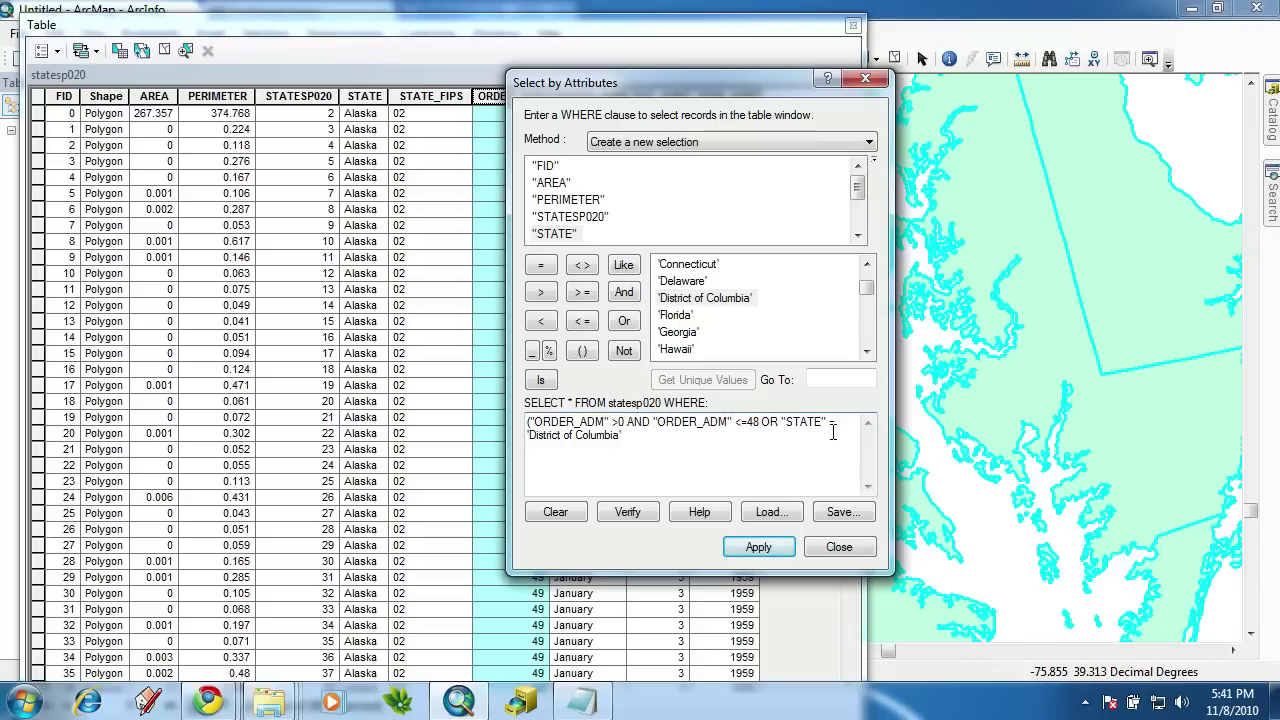
{"action": "type", "text": ")"}
{"action": "key", "text": "BackSpace"}
{"action": "type", "text": ")"}
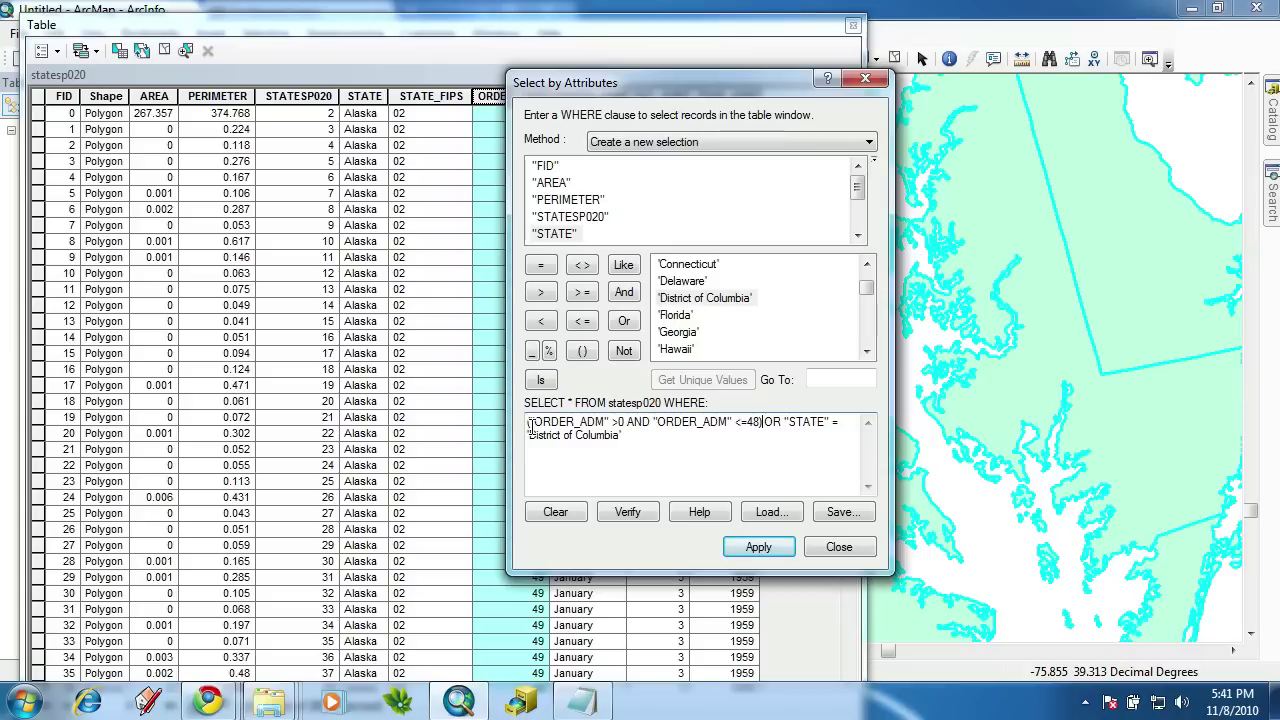
{"action": "left_click_drag", "start_coordinate": [528, 424], "coordinate": [764, 426]}
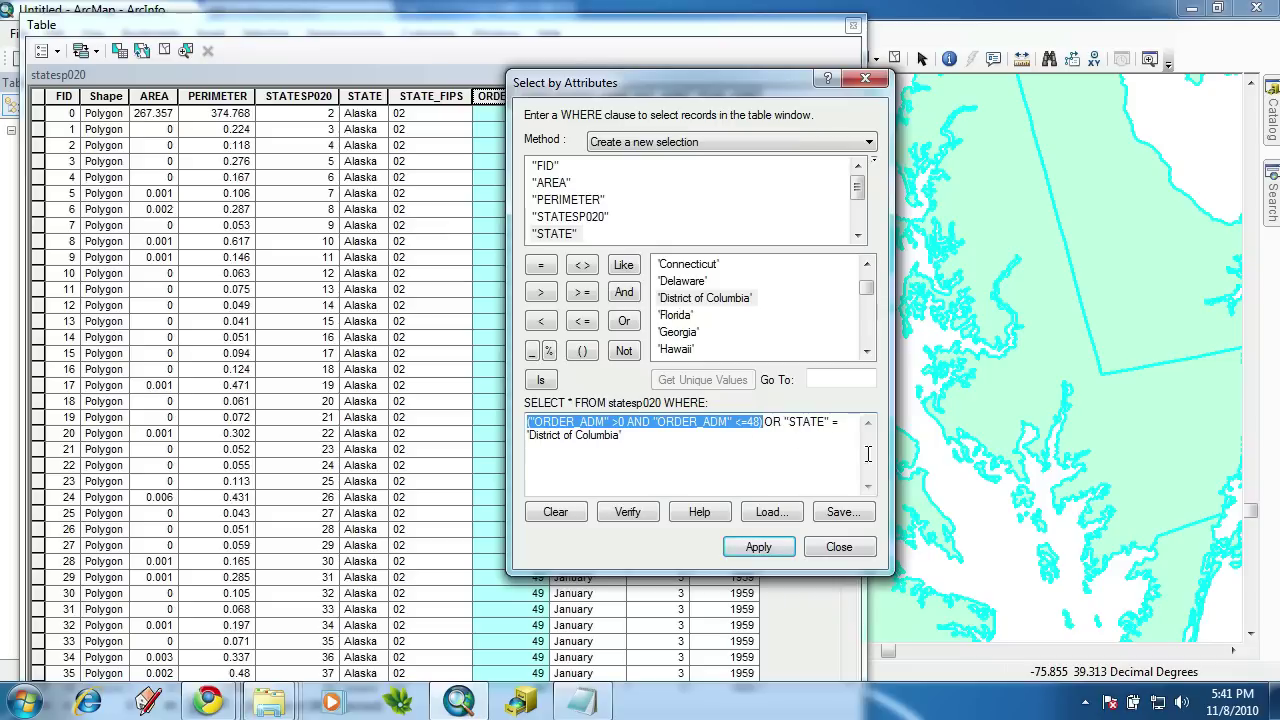
{"action": "left_click", "coordinate": [758, 547]}
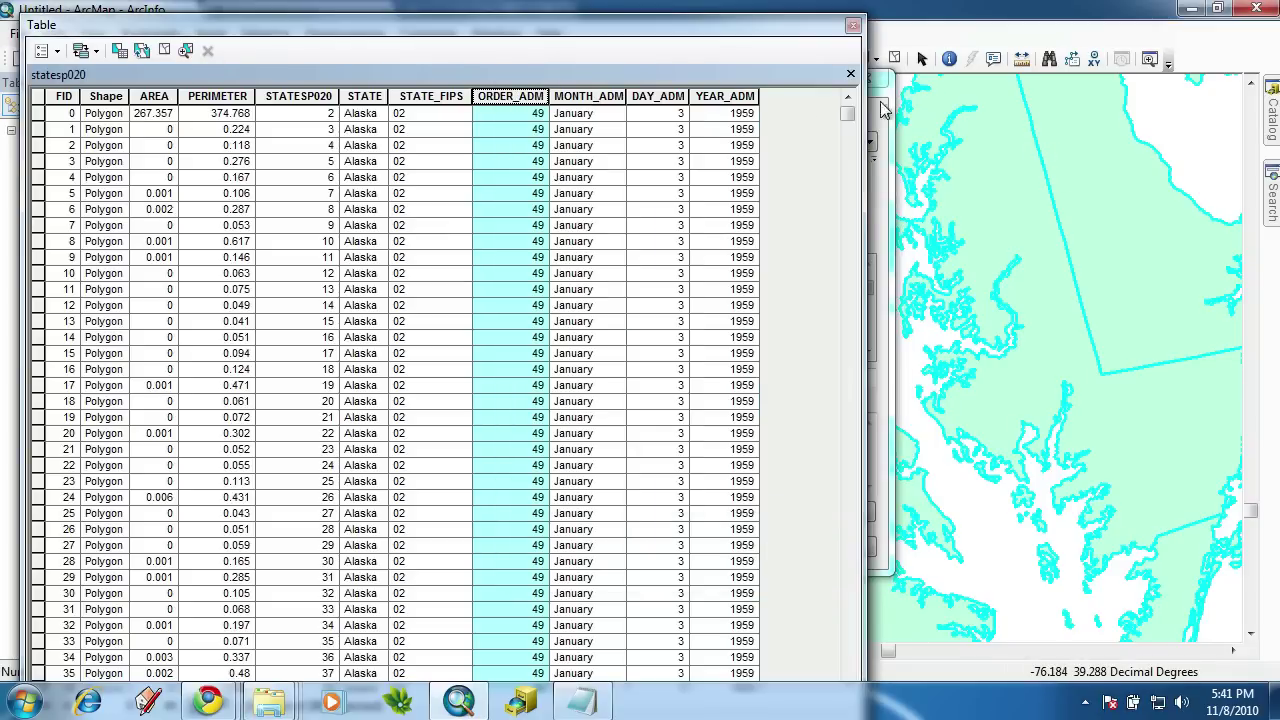
Scroll through the 1580 selected records in the attribute table, then close it.
{"action": "left_click_drag", "start_coordinate": [812, 30], "coordinate": [991, 23]}
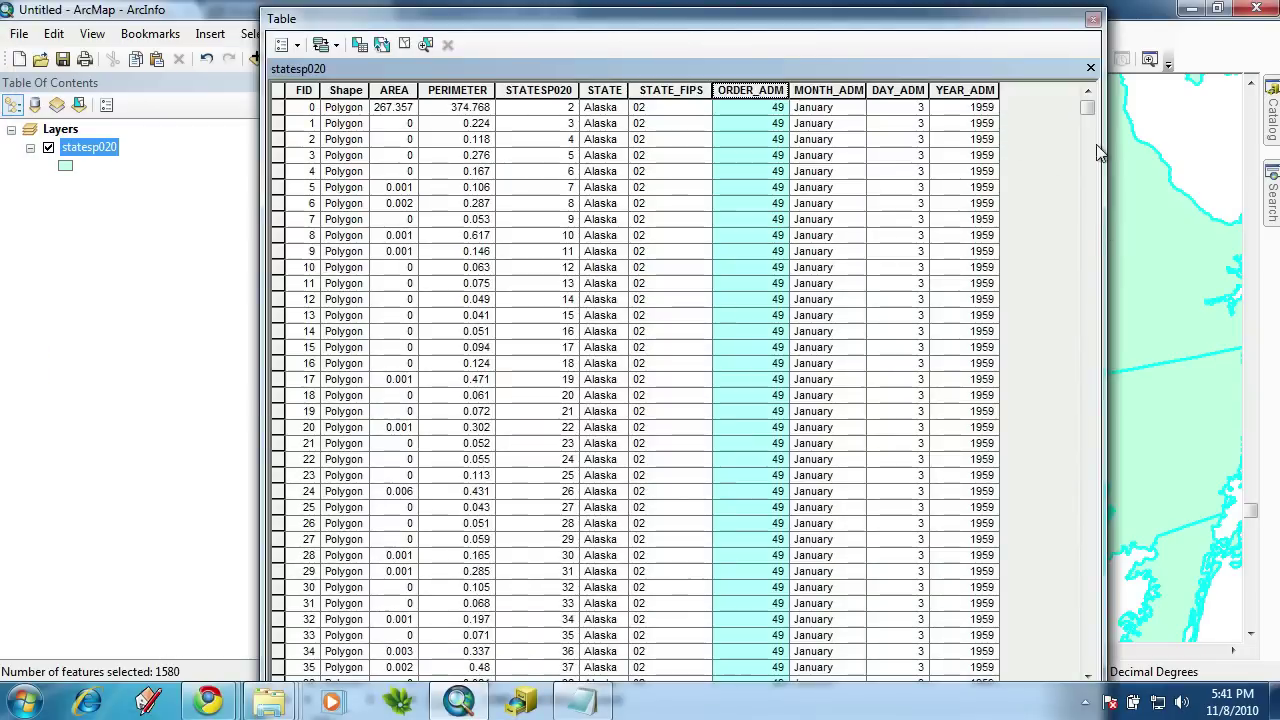
{"action": "left_click_drag", "start_coordinate": [1088, 107], "coordinate": [1093, 355]}
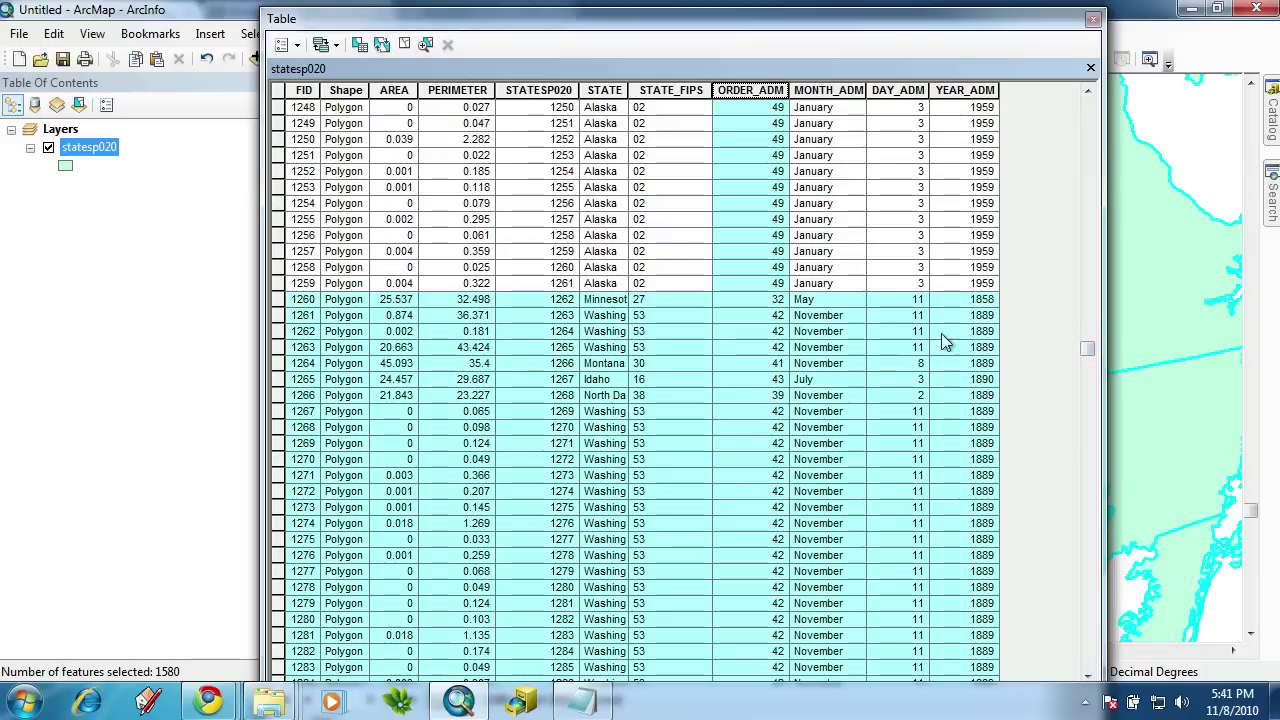
{"action": "left_click_drag", "start_coordinate": [1087, 349], "coordinate": [1088, 533]}
{"action": "left_click", "coordinate": [1094, 20]}
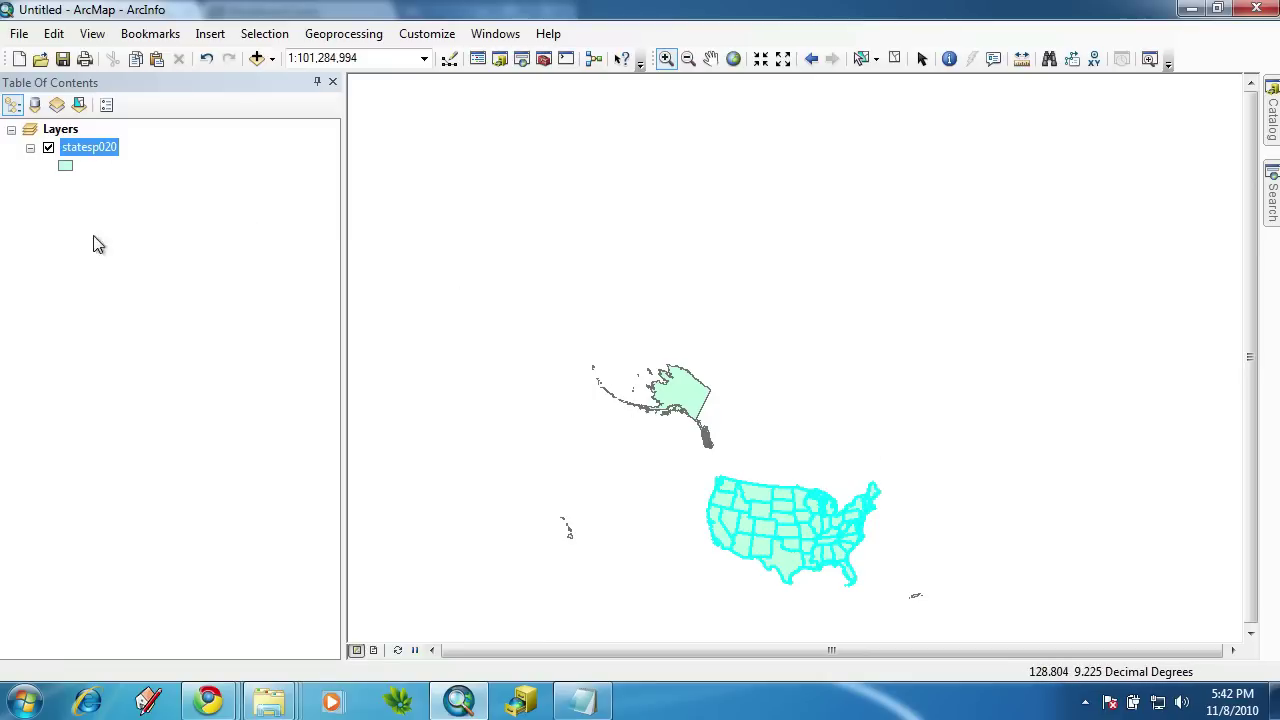
Bring up Data > Export Data for statesp020's selected features, defaulting to lower48\Export_Output.
{"action": "right_click", "coordinate": [93, 150]}
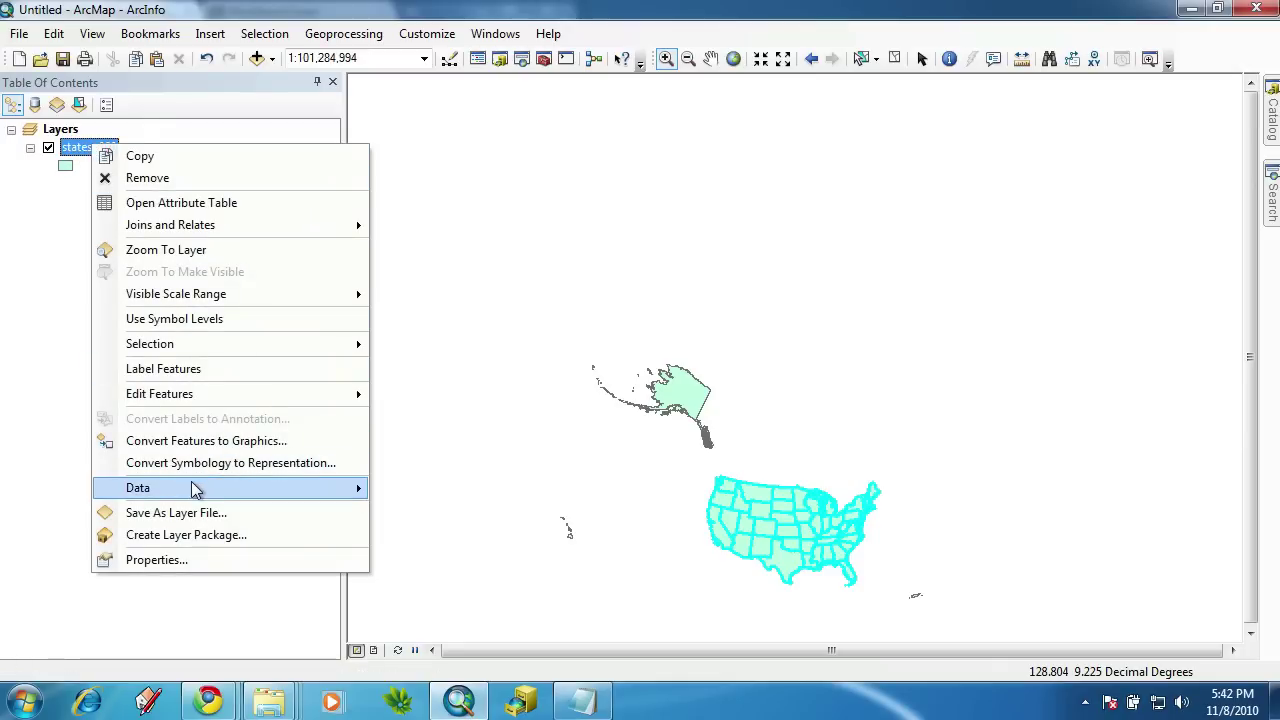
{"action": "mouse_move", "coordinate": [195, 488]}
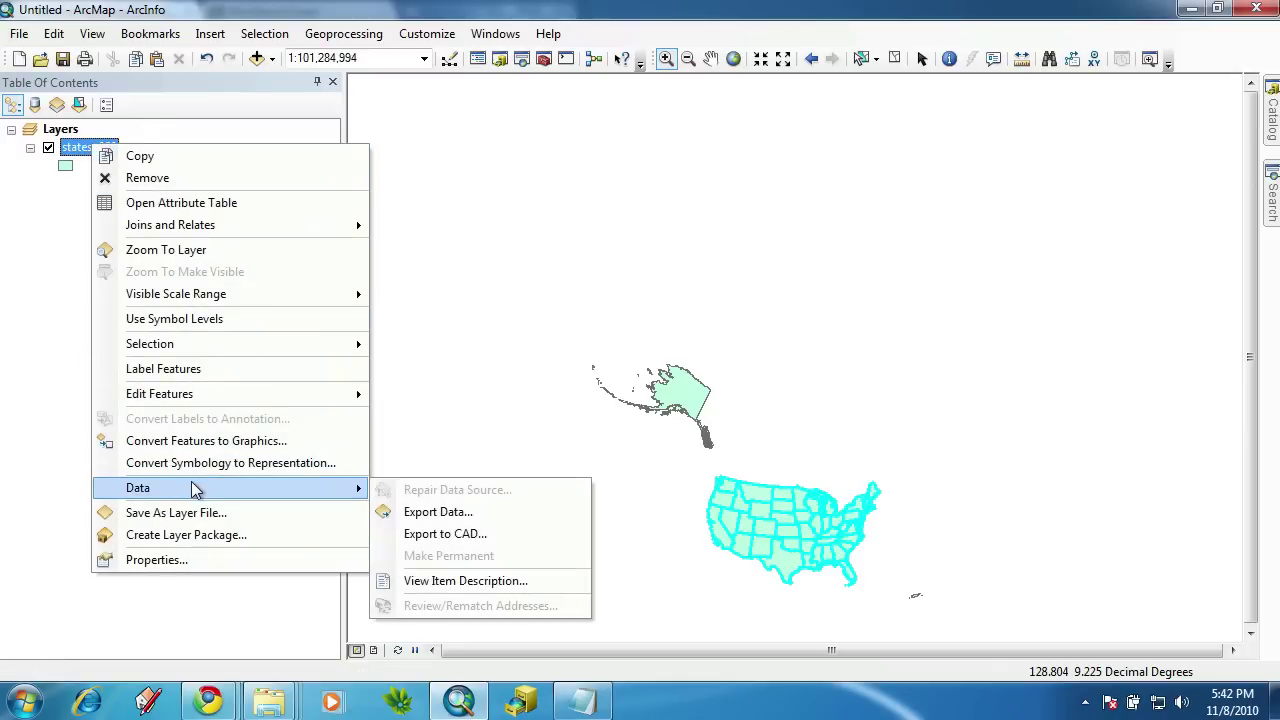
{"action": "left_click", "coordinate": [446, 513]}
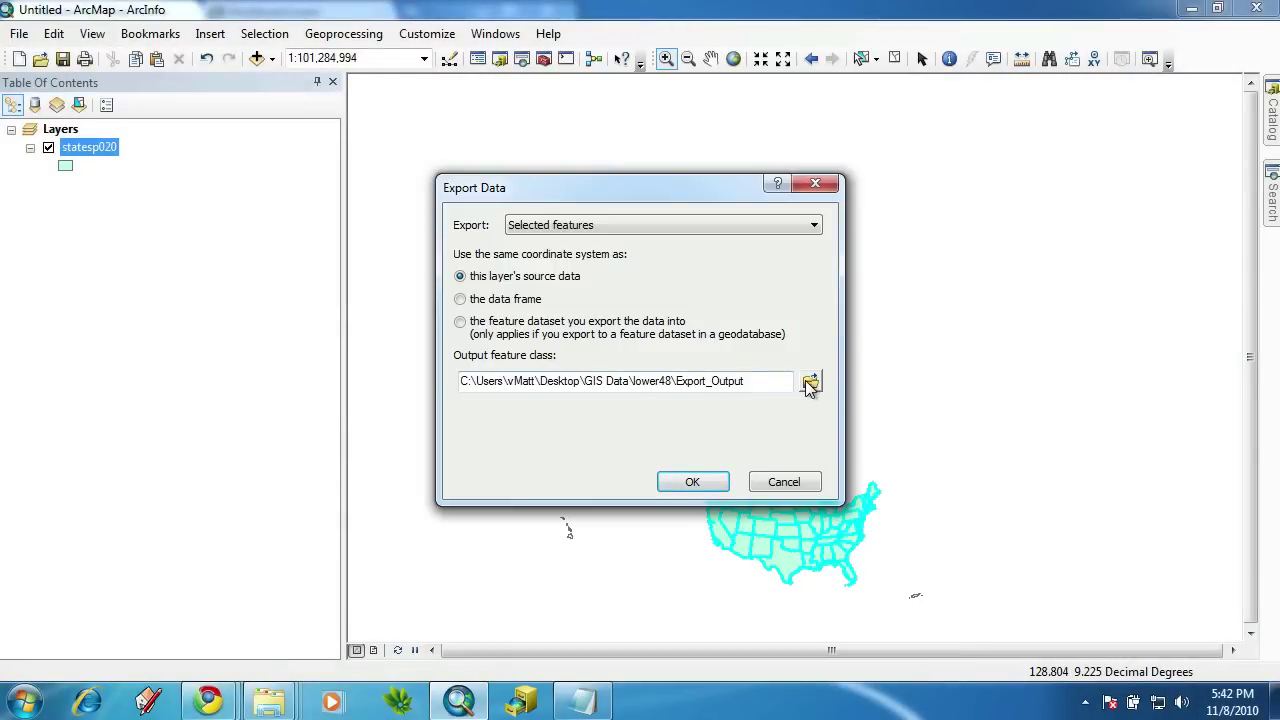
Browse into the GIS Data folder and create a new folder named lower48.
{"action": "left_click", "coordinate": [811, 383]}
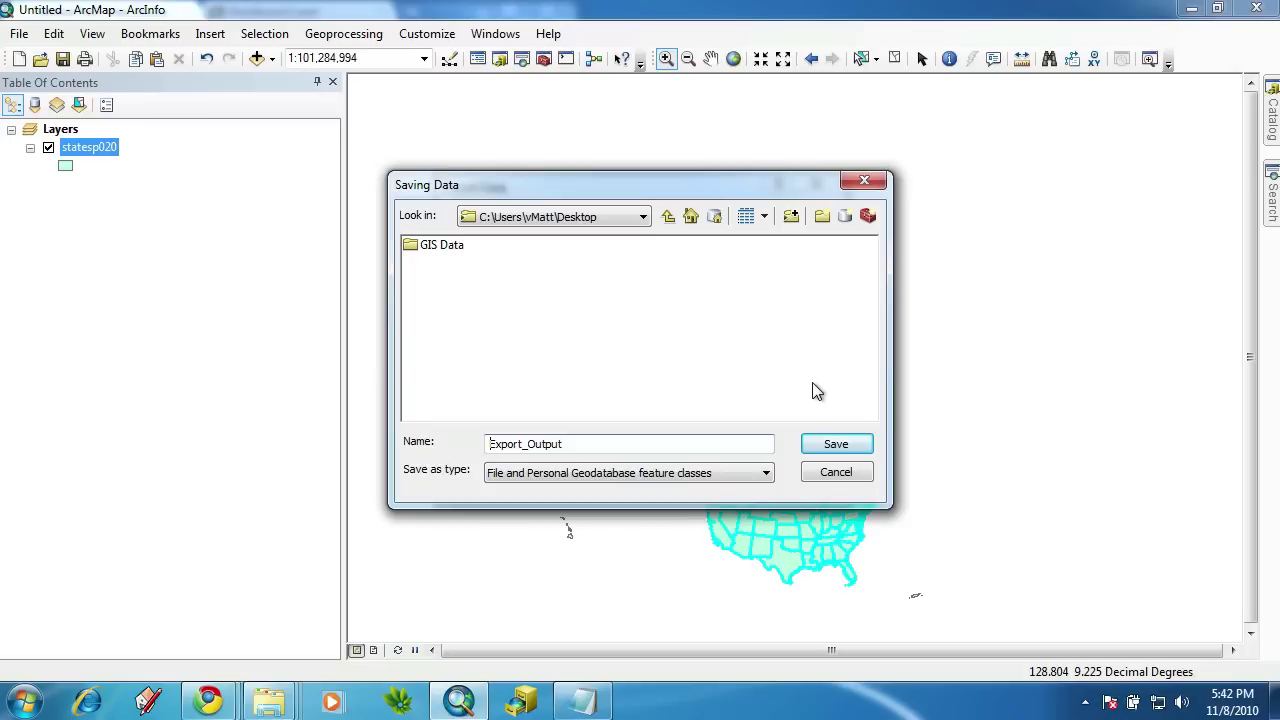
{"action": "left_click", "coordinate": [442, 250]}
{"action": "double_click", "coordinate": [442, 250]}
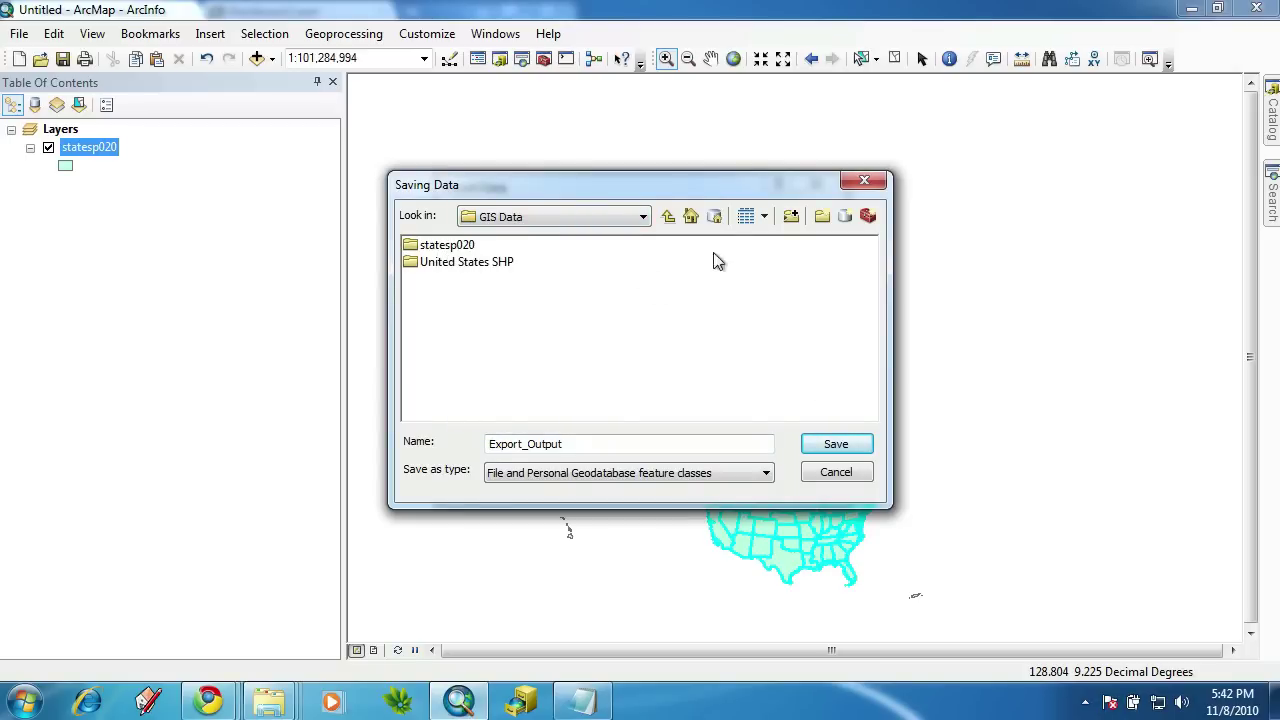
{"action": "left_click", "coordinate": [820, 216]}
{"action": "type", "text": "lower48"}
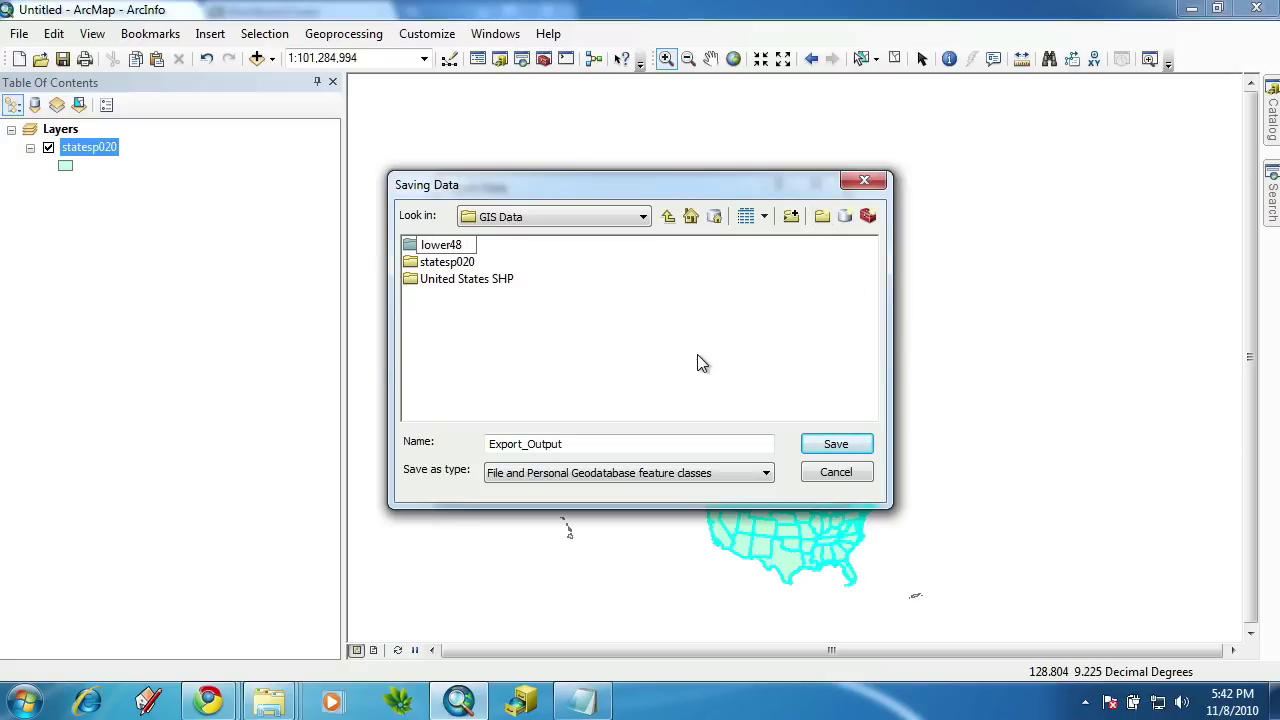
{"action": "left_click", "coordinate": [590, 446]}
Set the output to a Shapefile named lower48.shp inside the lower48 folder.
{"action": "left_click", "coordinate": [586, 446]}
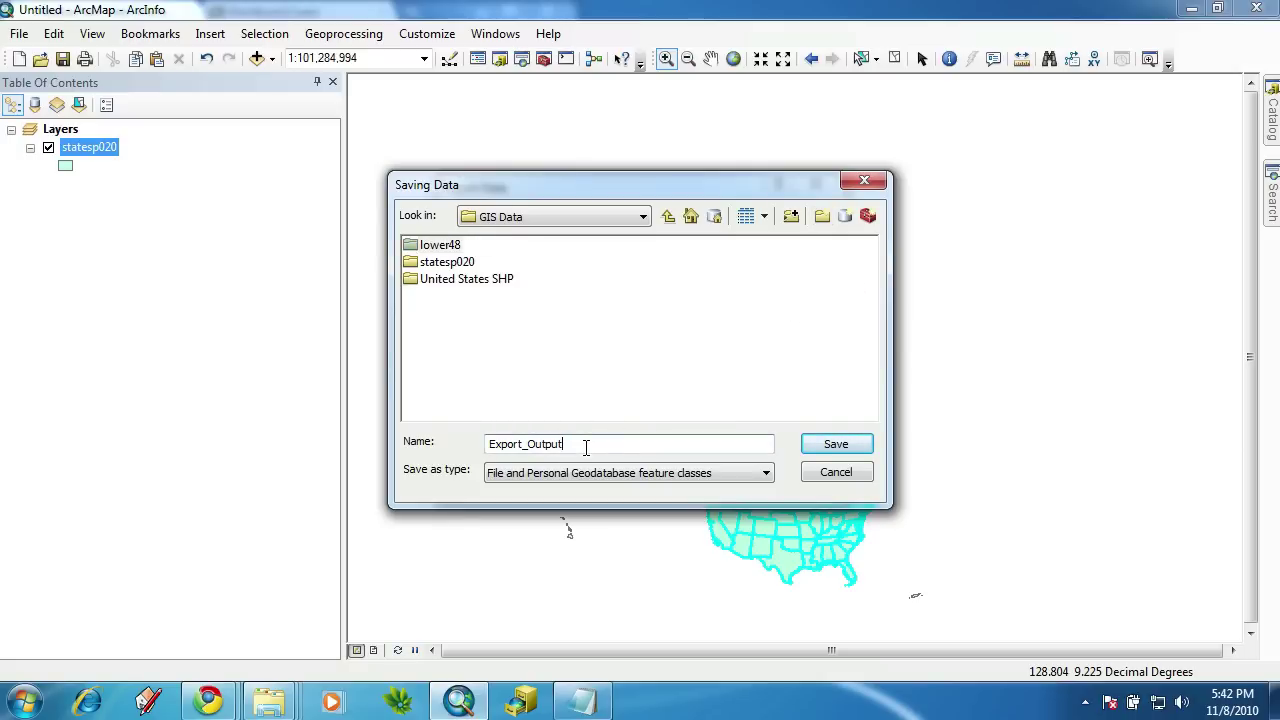
{"action": "double_click", "coordinate": [416, 247]}
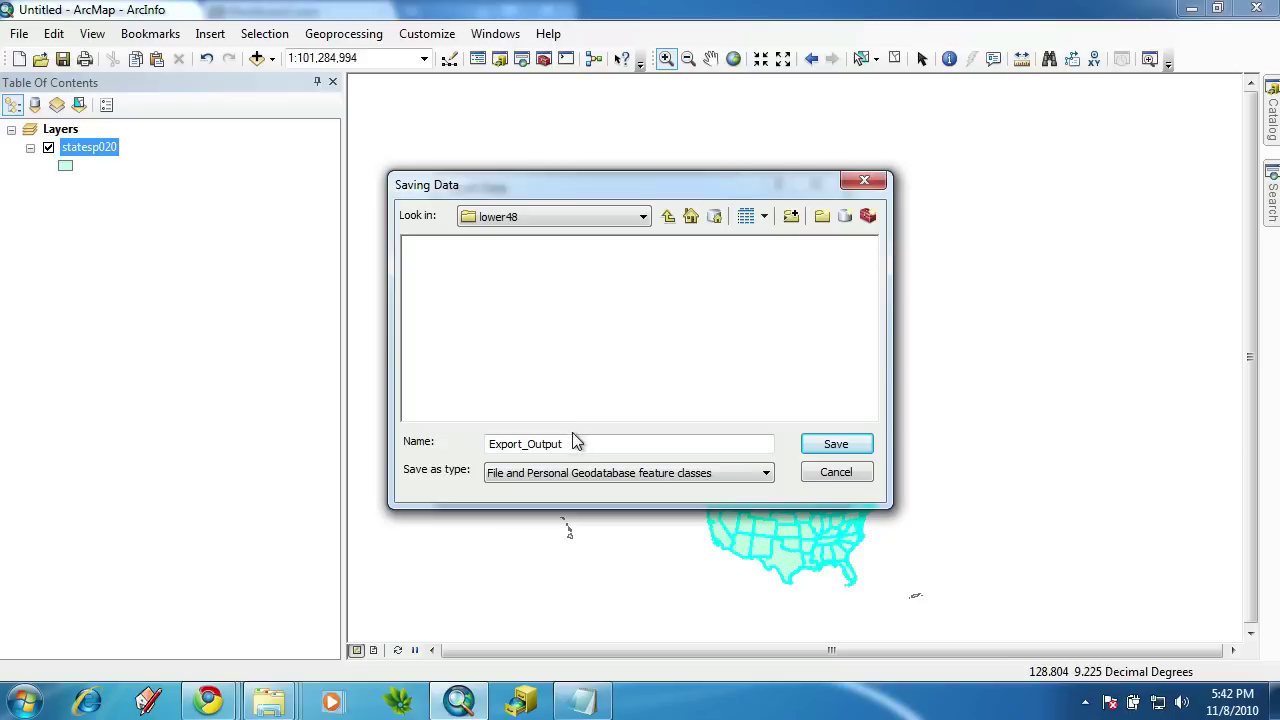
{"action": "left_click_drag", "start_coordinate": [583, 444], "coordinate": [408, 443]}
{"action": "type", "text": "ower48"}
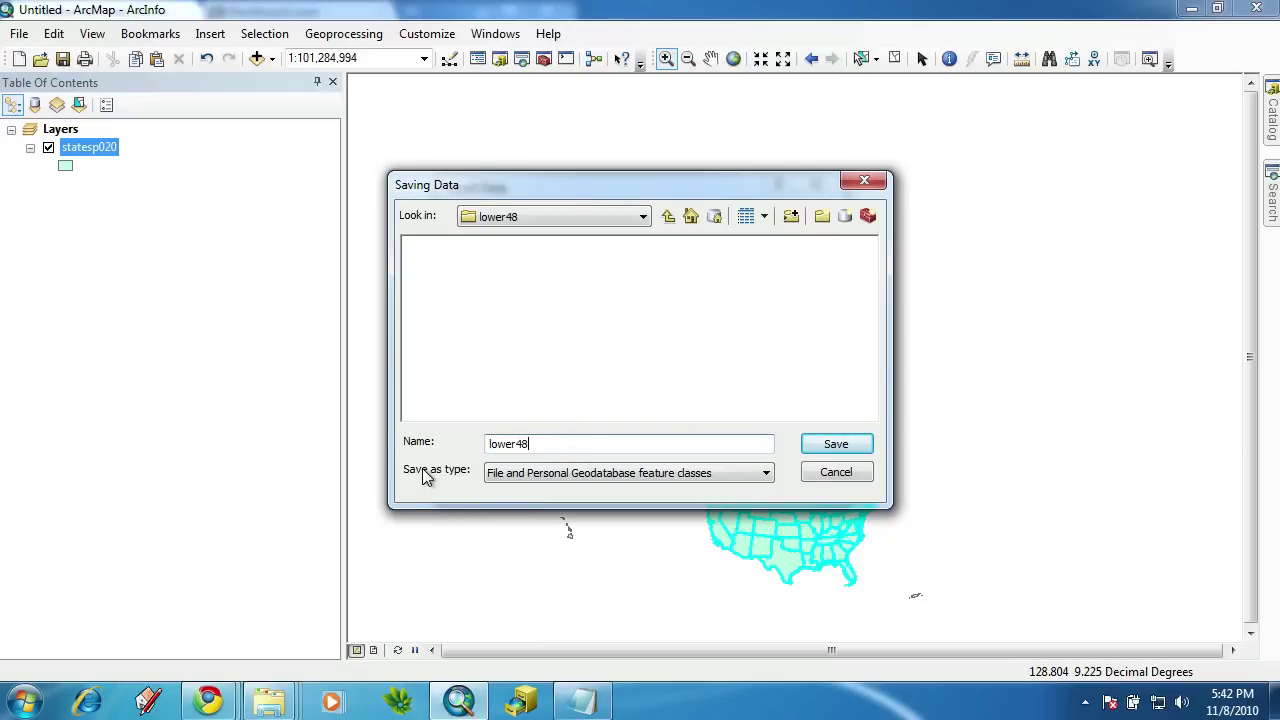
{"action": "left_click", "coordinate": [495, 476]}
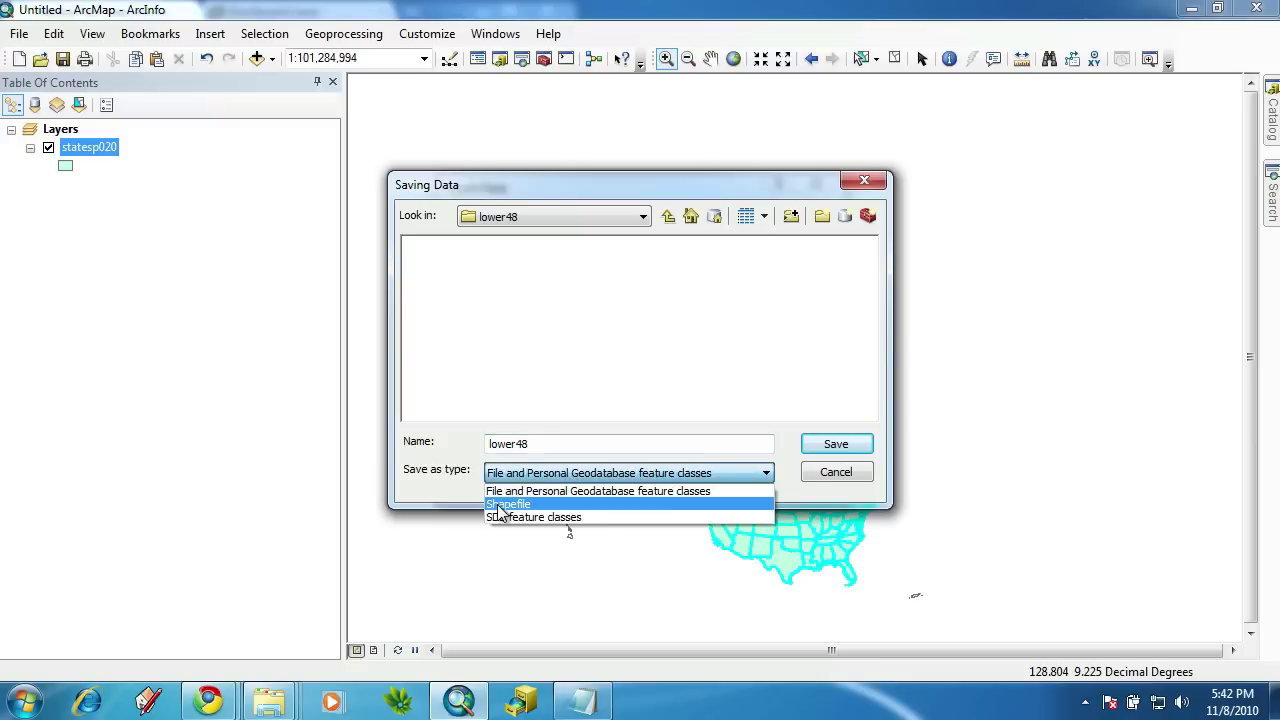
{"action": "left_click", "coordinate": [496, 506]}
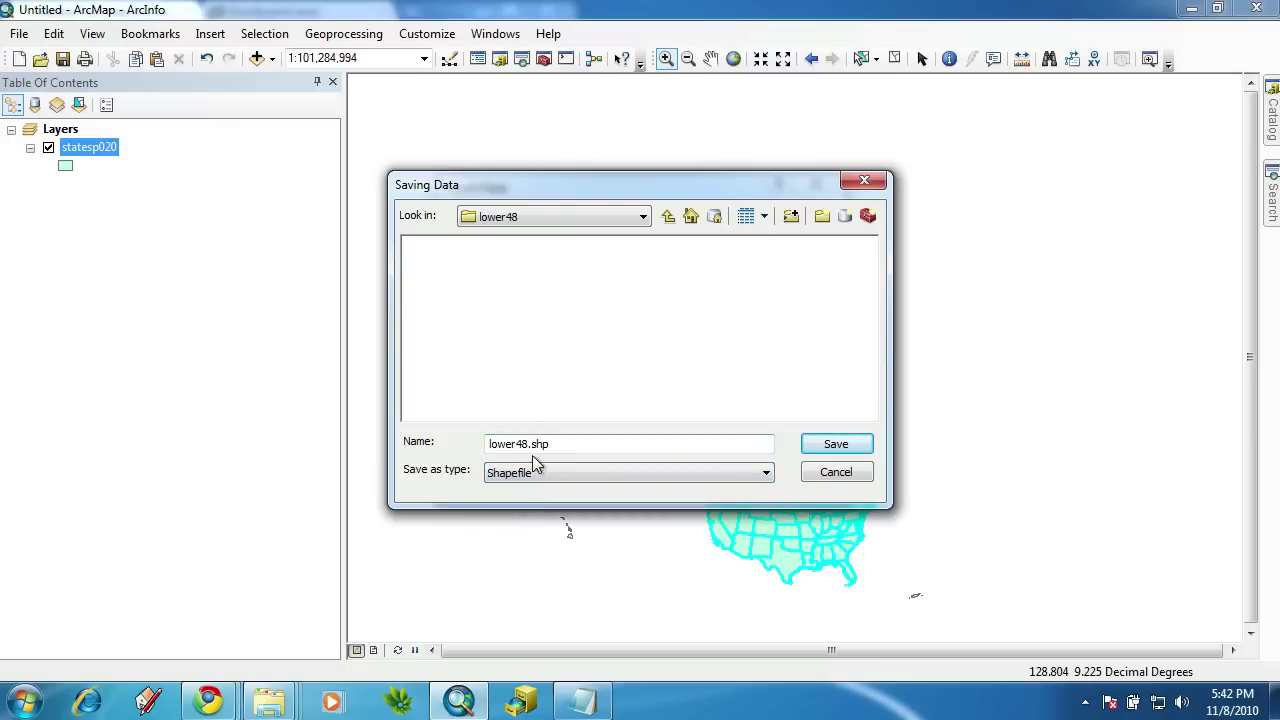
{"action": "left_click", "coordinate": [566, 445]}
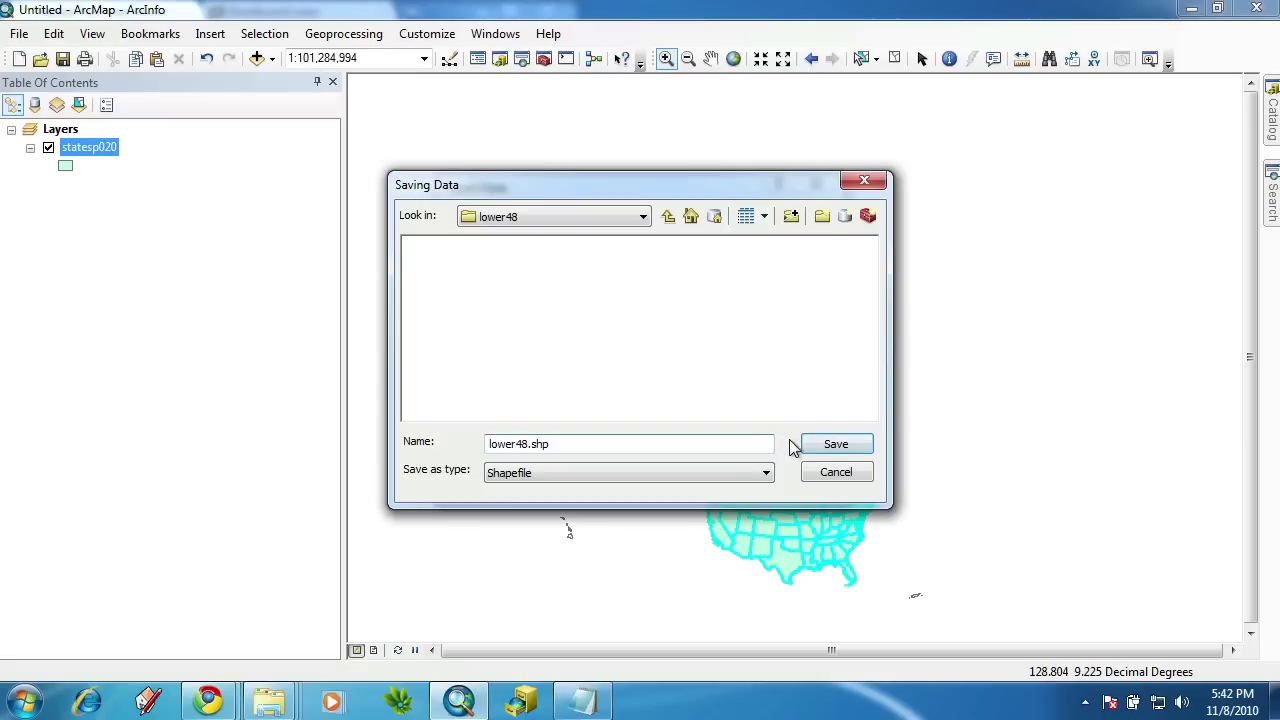
{"action": "left_click", "coordinate": [836, 445]}
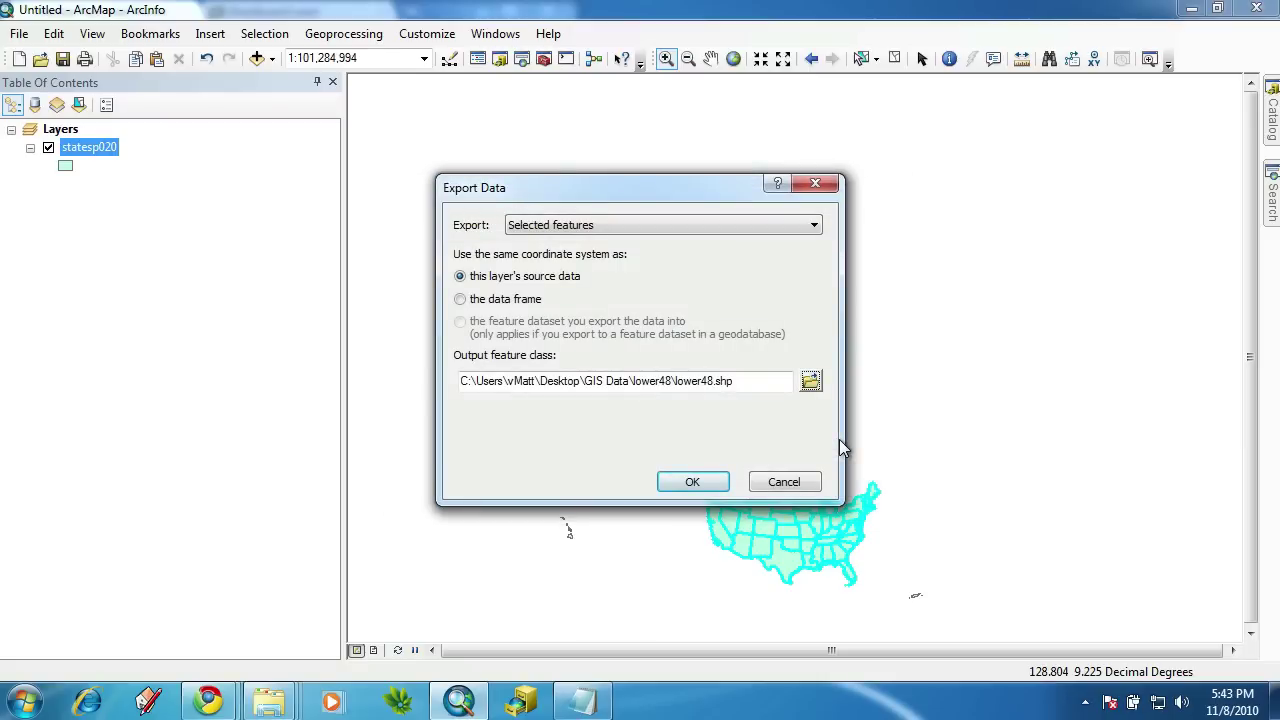
Export to lower48, add it as a layer, remove statesp020, and zoom to full extent.
{"action": "left_click", "coordinate": [698, 478]}
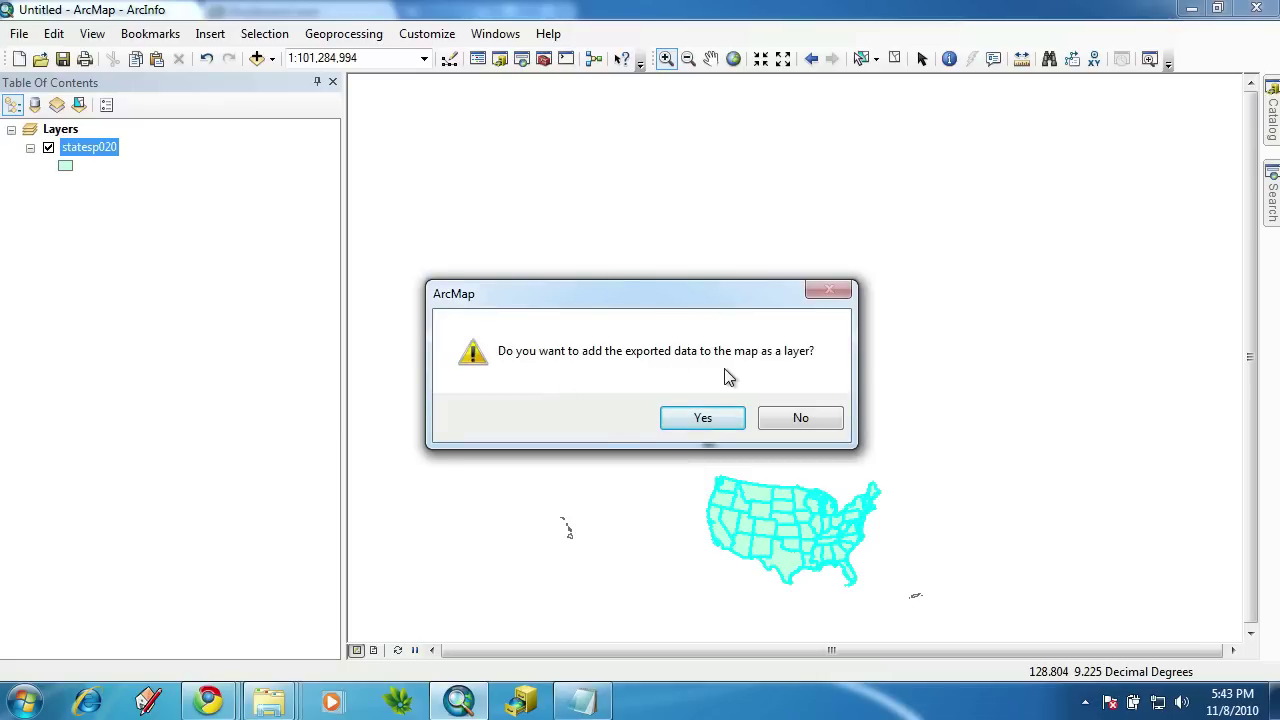
{"action": "left_click", "coordinate": [701, 417]}
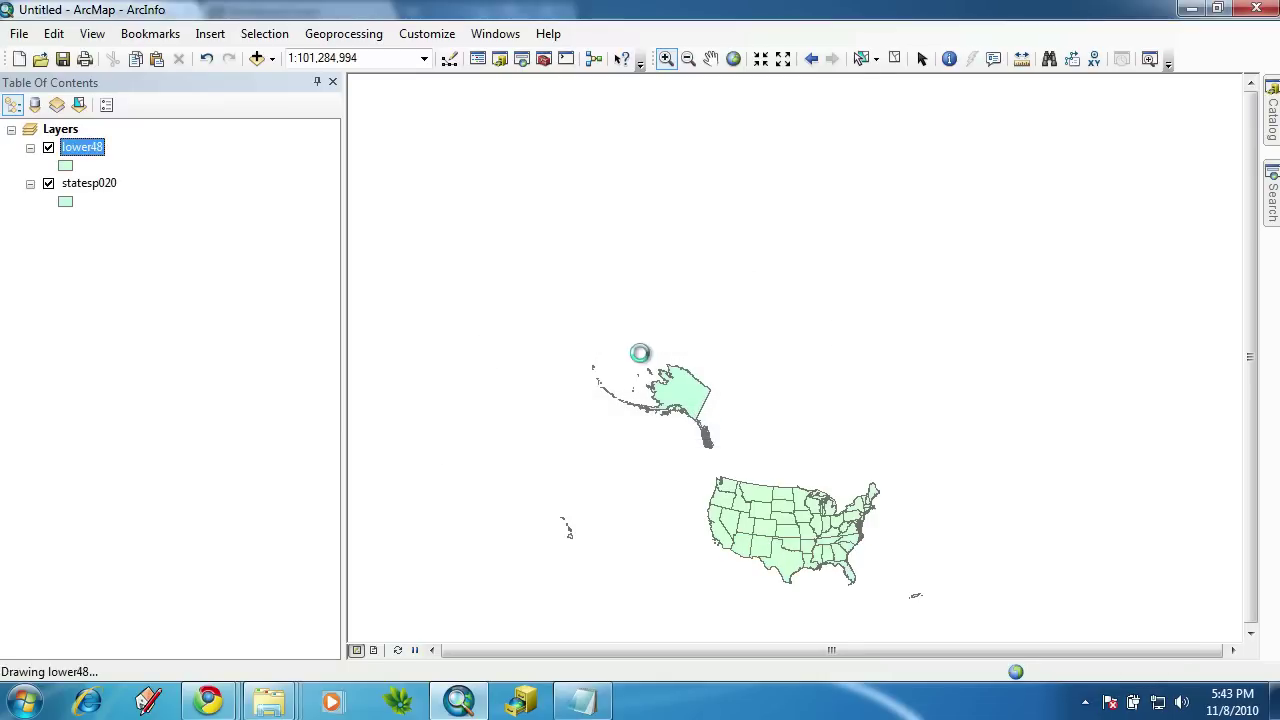
{"action": "left_click", "coordinate": [90, 185], "text": "ctrl"}
{"action": "right_click", "coordinate": [90, 188]}
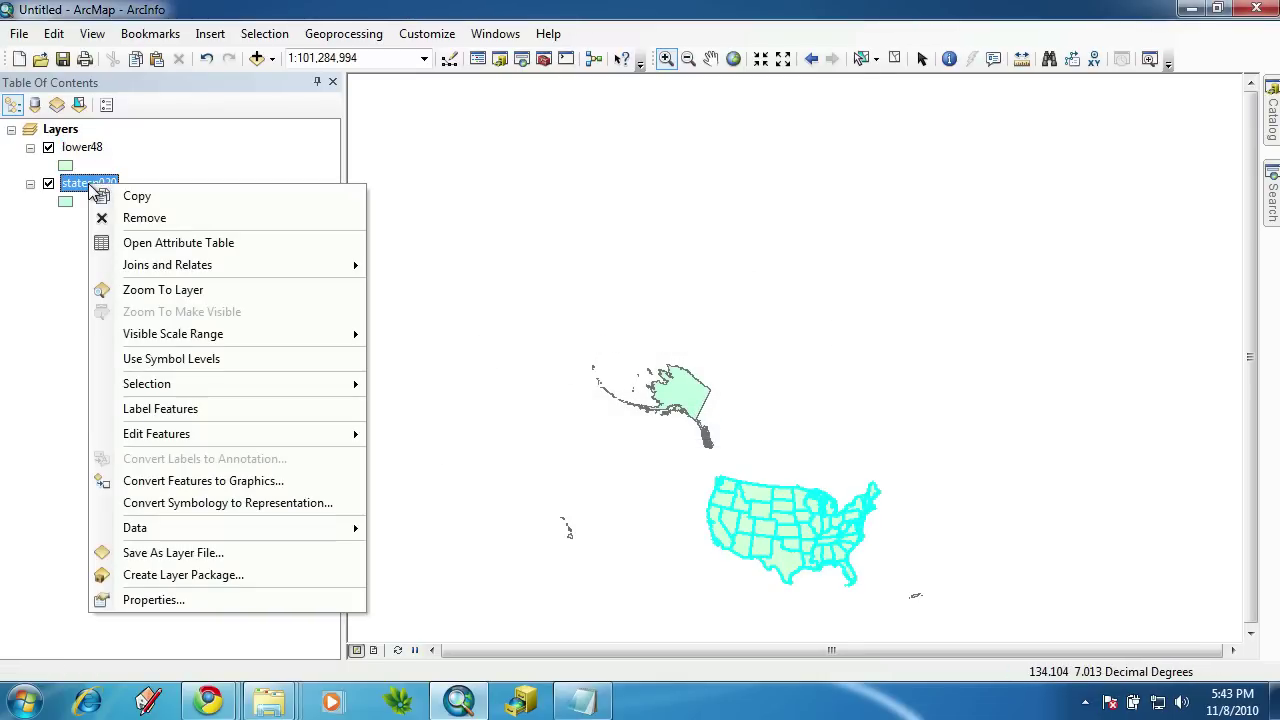
{"action": "left_click", "coordinate": [155, 220]}
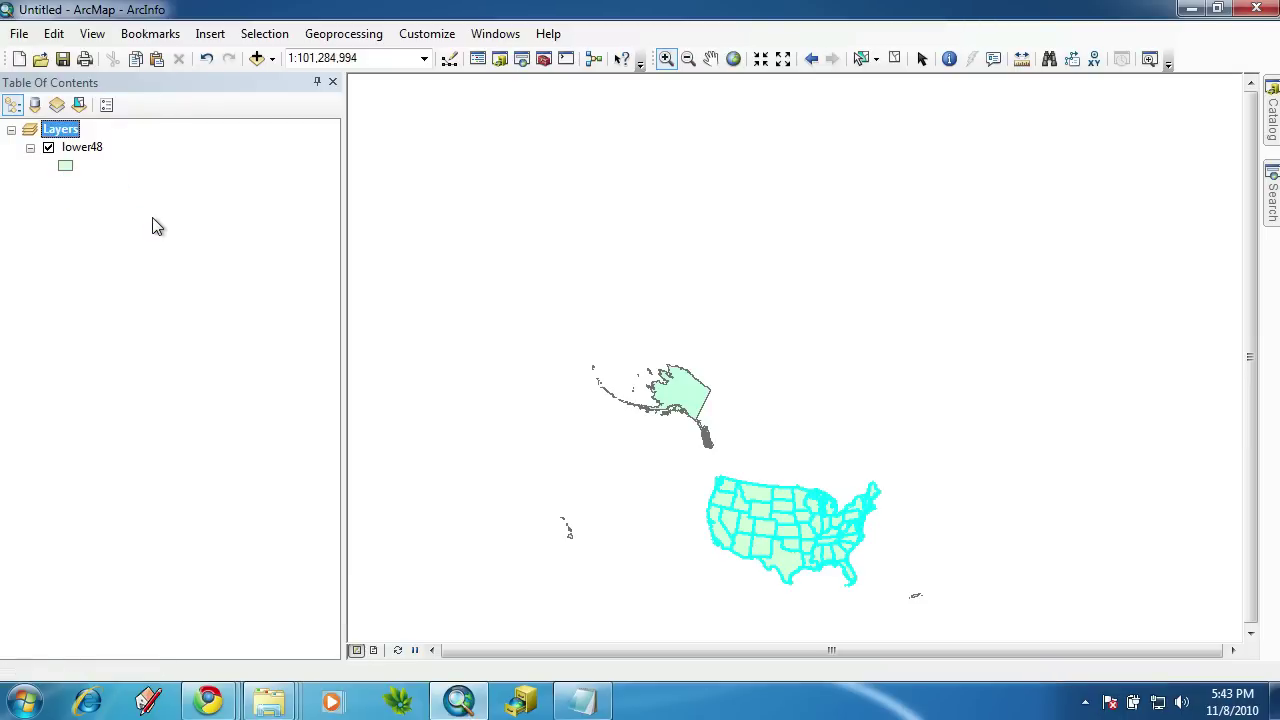
{"action": "left_click", "coordinate": [731, 59]}
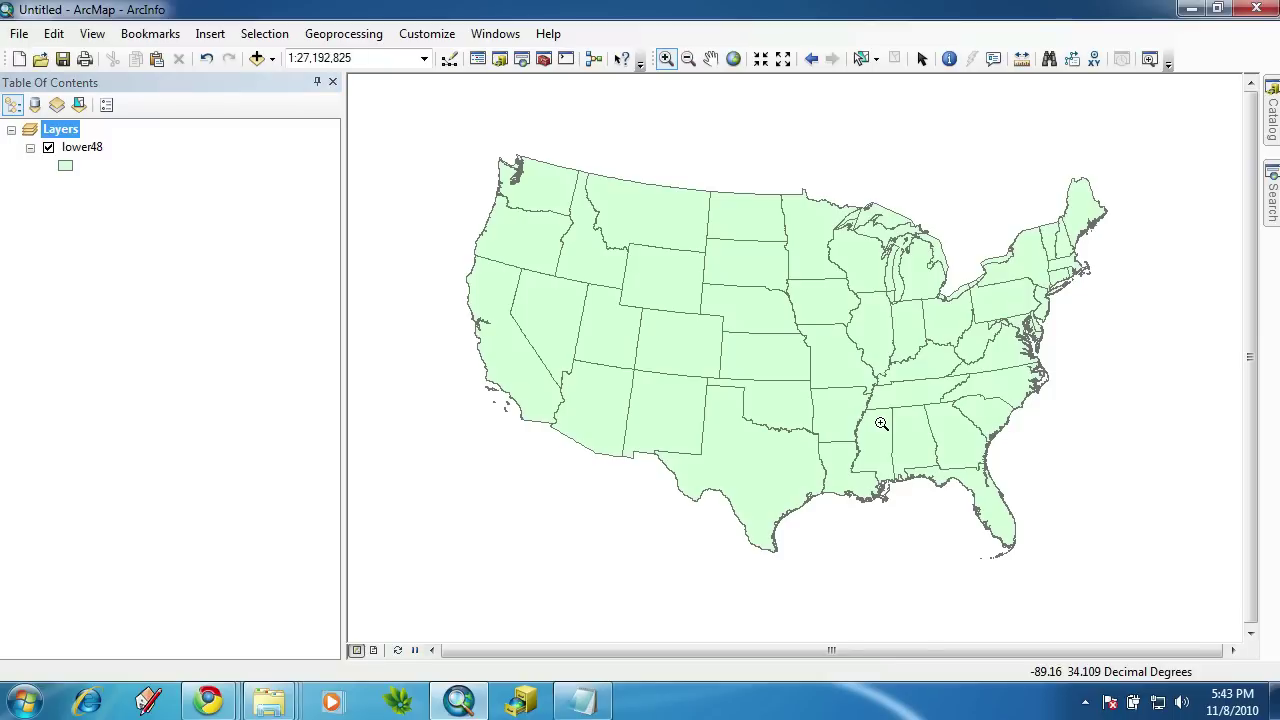
Use File > Save As to save the map as Assignment4_example1.mxd in GIS Data.
{"action": "left_click", "coordinate": [20, 34]}
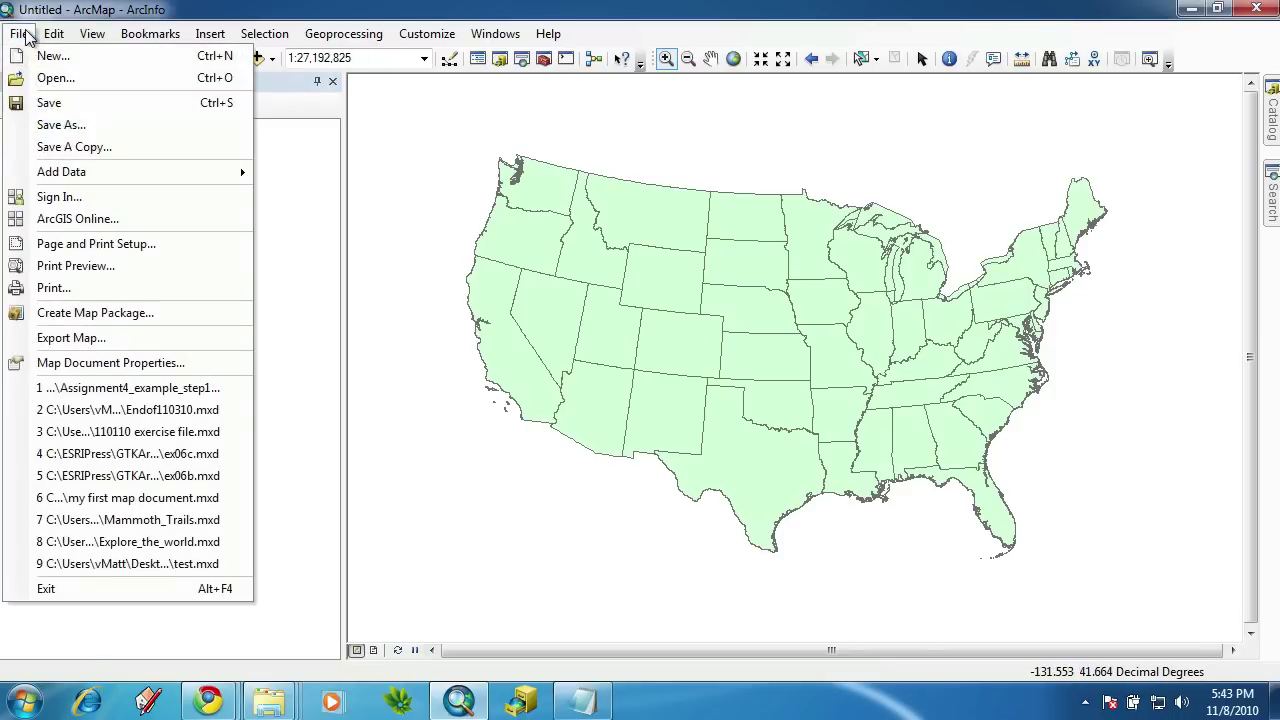
{"action": "left_click", "coordinate": [66, 122]}
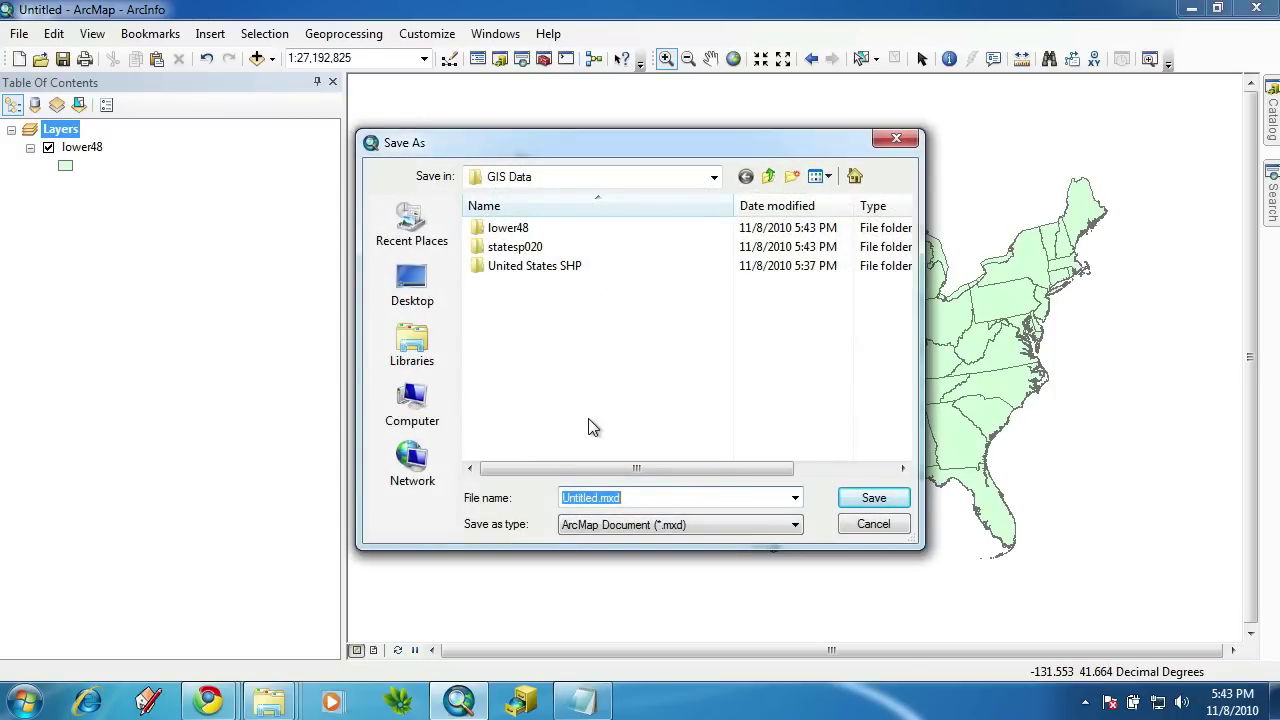
{"action": "type", "text": "Assignment4_exa"}
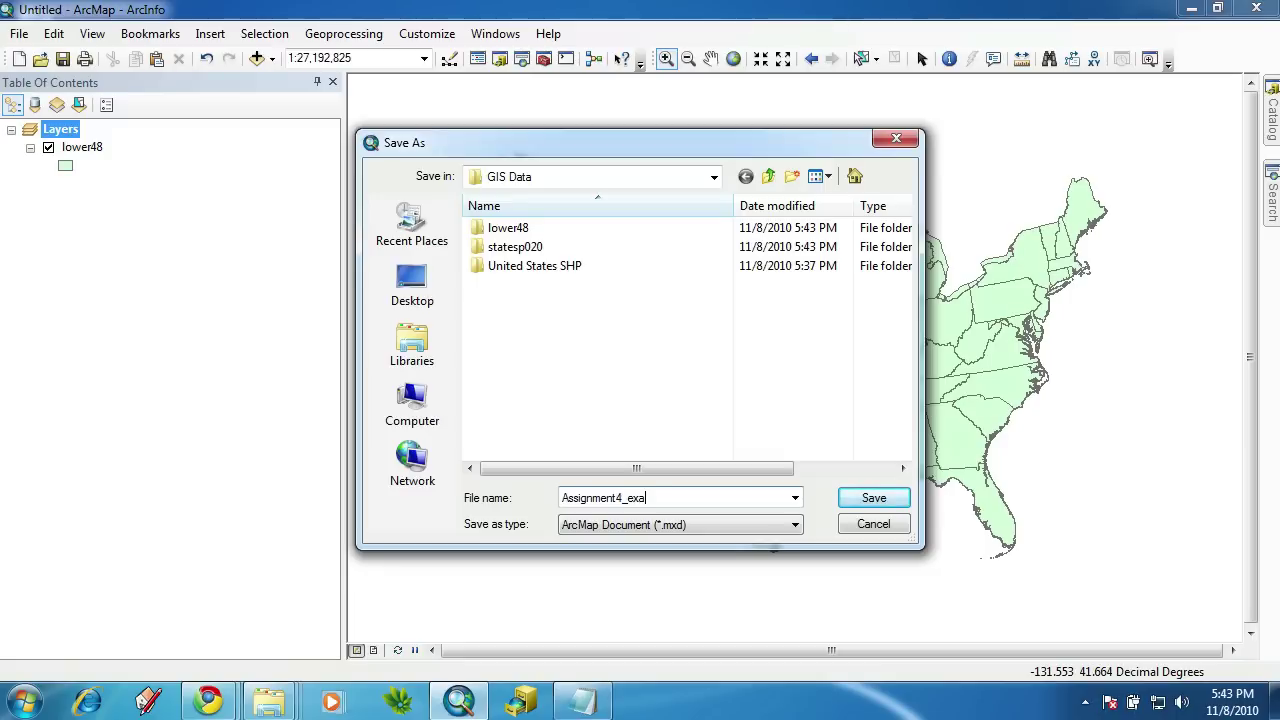
{"action": "type", "text": "mple1.mxd"}
{"action": "left_click", "coordinate": [870, 500]}
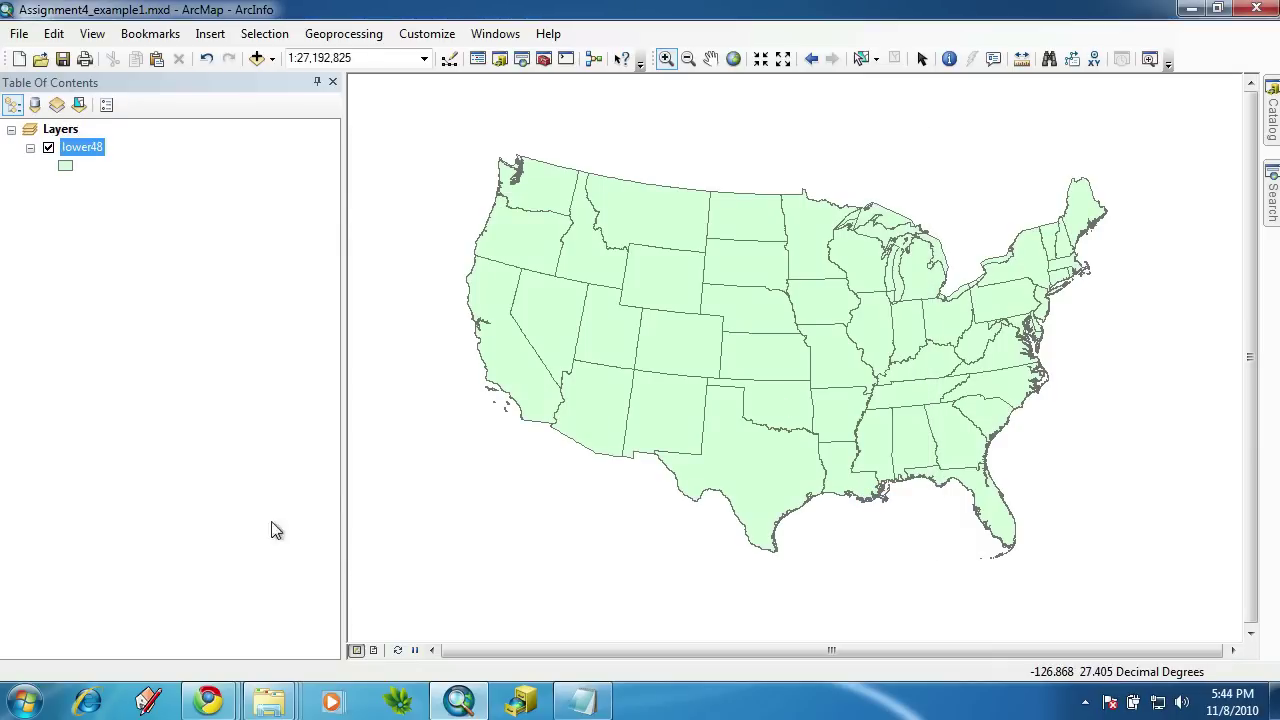
In layout view, shrink the lower48 data frame and position it in the upper page area.
{"action": "left_click", "coordinate": [373, 649]}
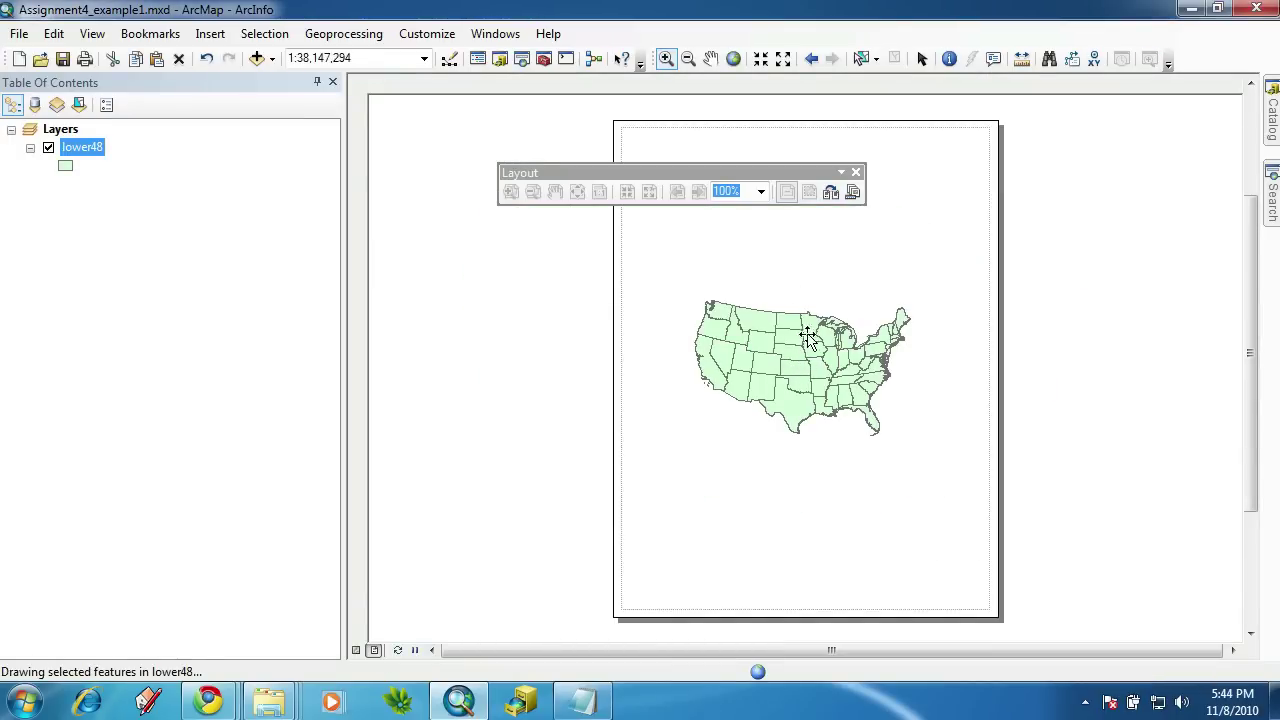
{"action": "left_click_drag", "start_coordinate": [808, 327], "coordinate": [808, 248]}
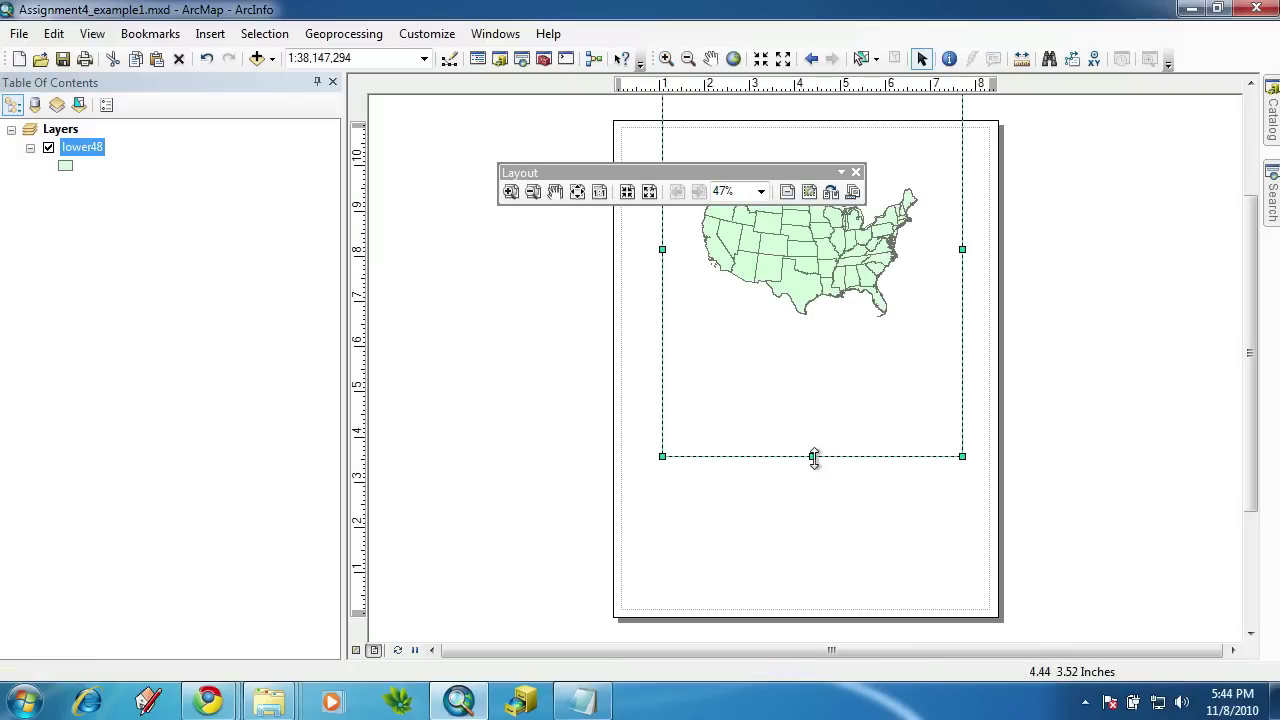
{"action": "left_click_drag", "start_coordinate": [811, 451], "coordinate": [814, 302]}
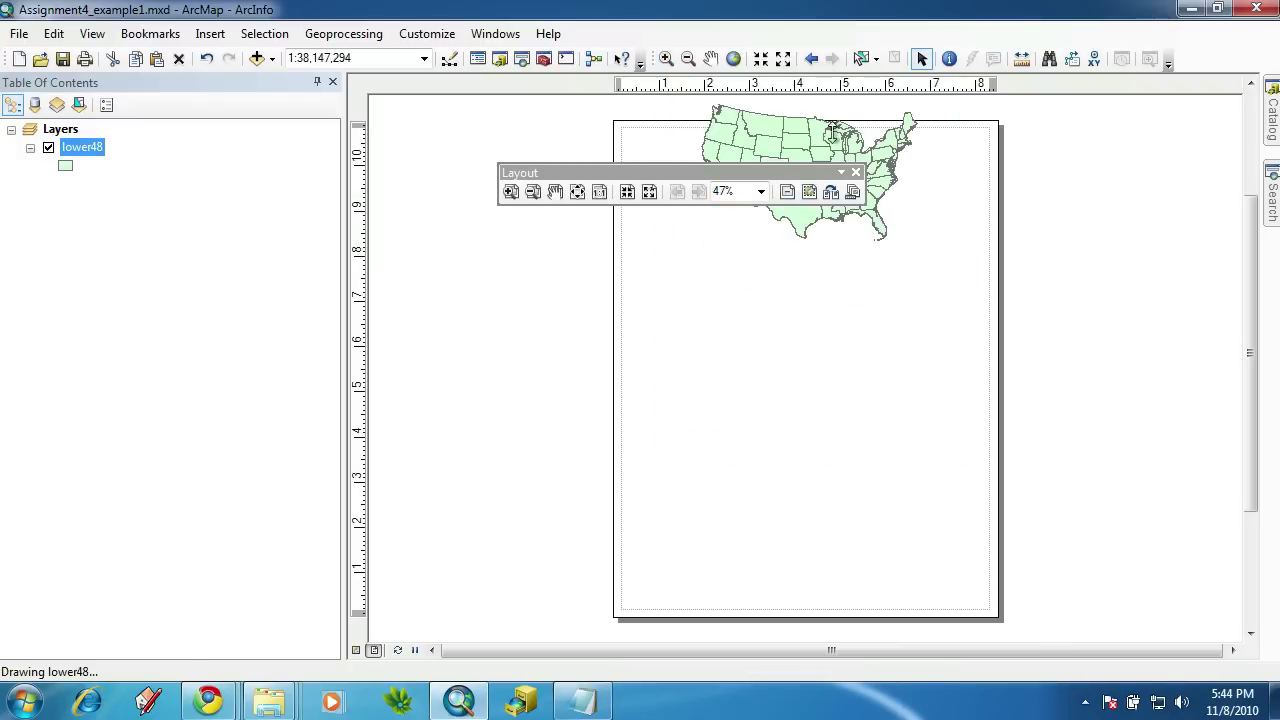
{"action": "mouse_move", "coordinate": [840, 155]}
{"action": "left_mouse_down"}
{"action": "mouse_move", "coordinate": [860, 140]}
{"action": "mouse_move", "coordinate": [808, 183]}
{"action": "mouse_move", "coordinate": [784, 226]}
{"action": "mouse_move", "coordinate": [760, 326]}
{"action": "left_mouse_up"}
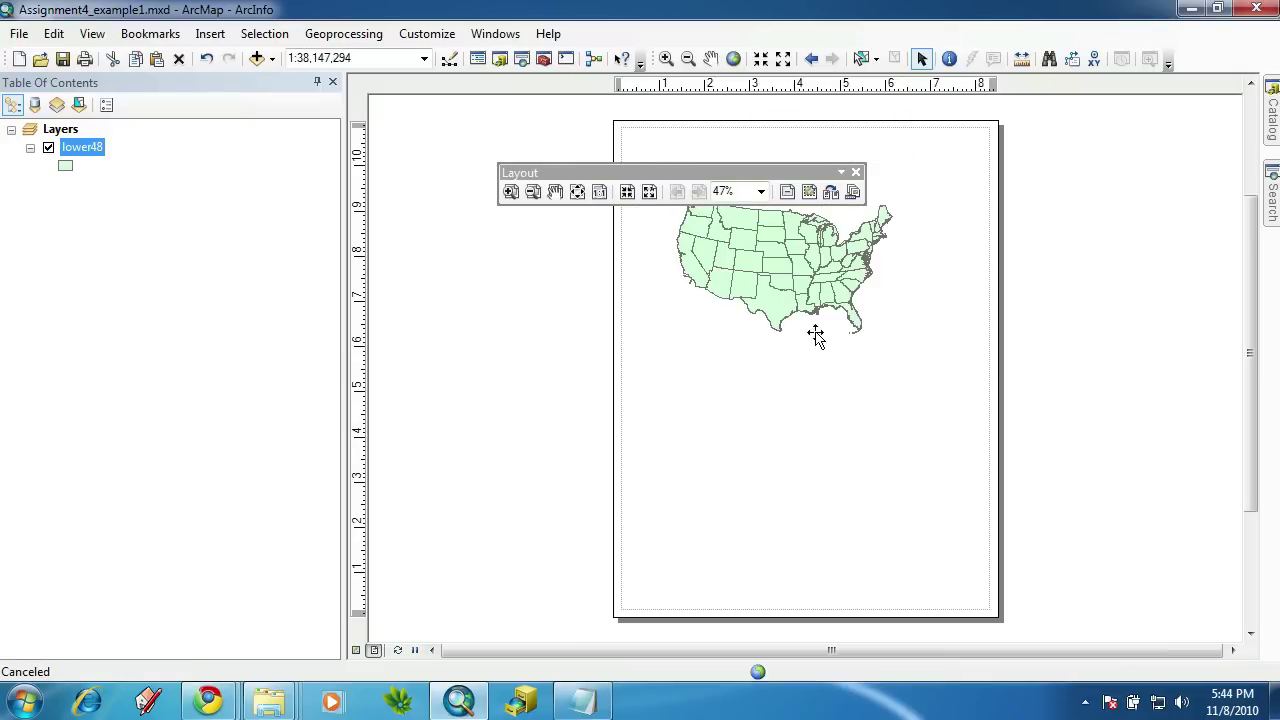
{"action": "left_click", "coordinate": [826, 318]}
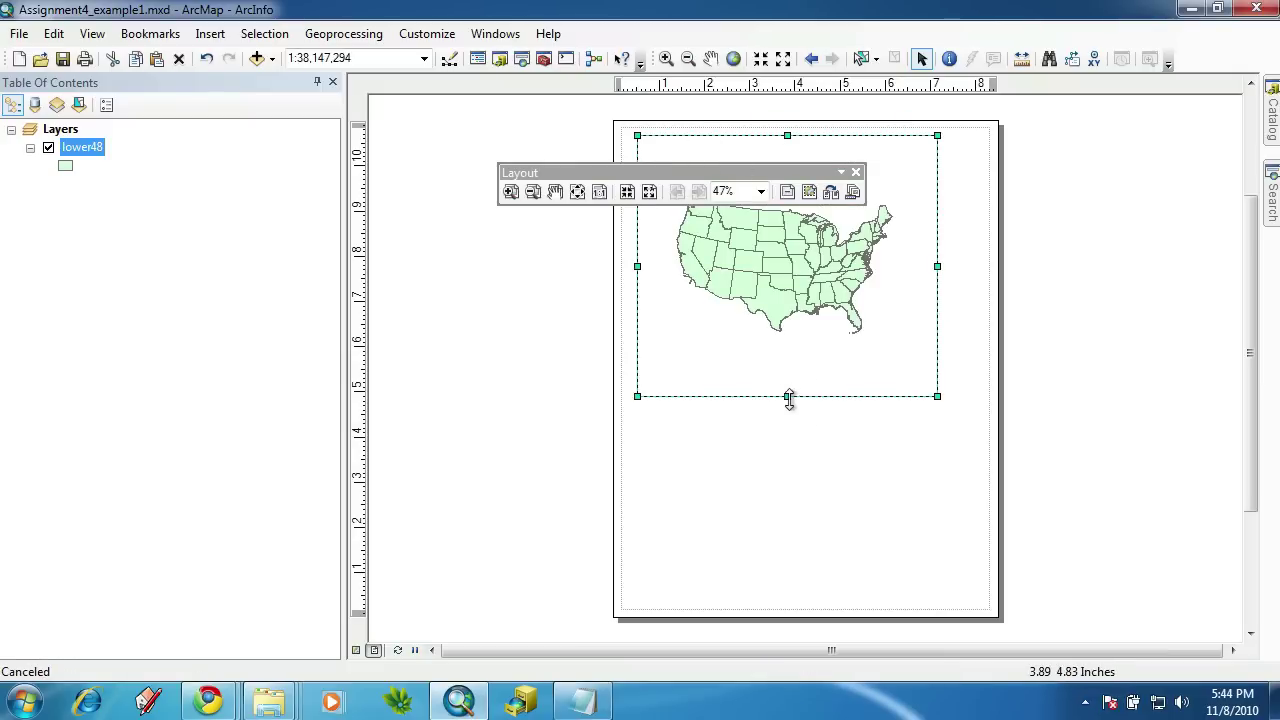
{"action": "left_click_drag", "start_coordinate": [789, 399], "coordinate": [794, 346]}
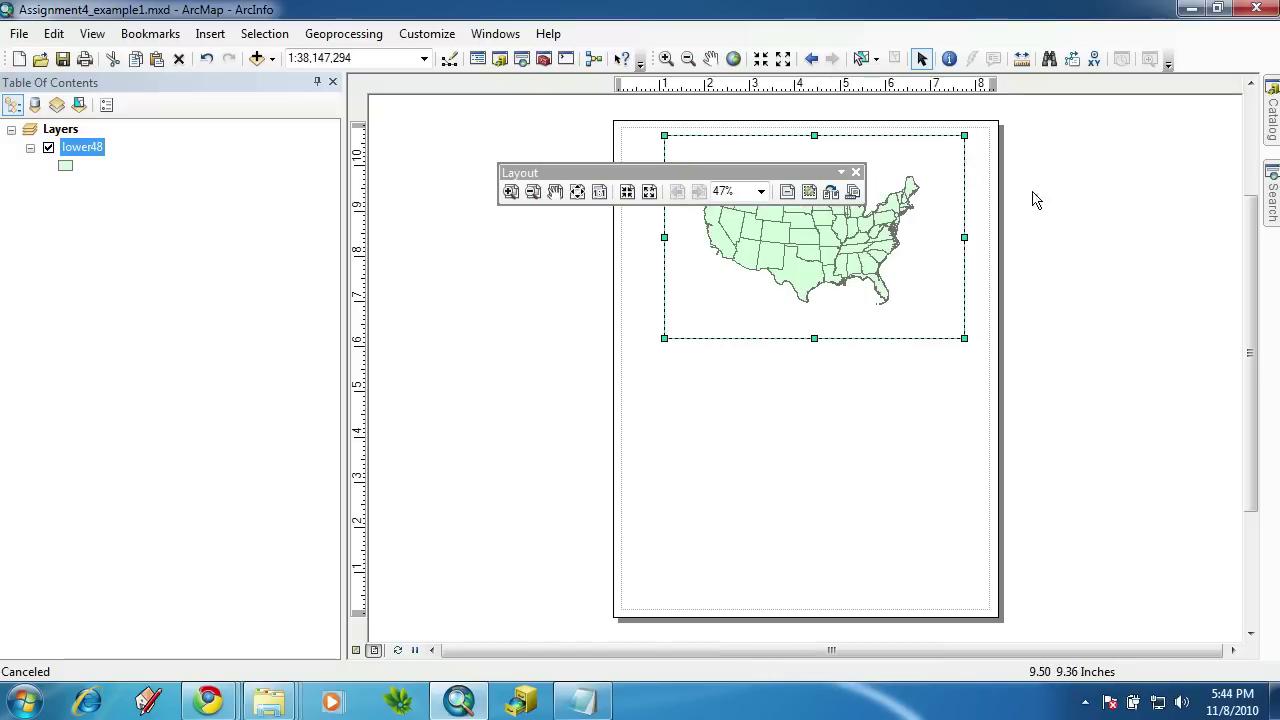
{"action": "left_click_drag", "start_coordinate": [778, 167], "coordinate": [1154, 433]}
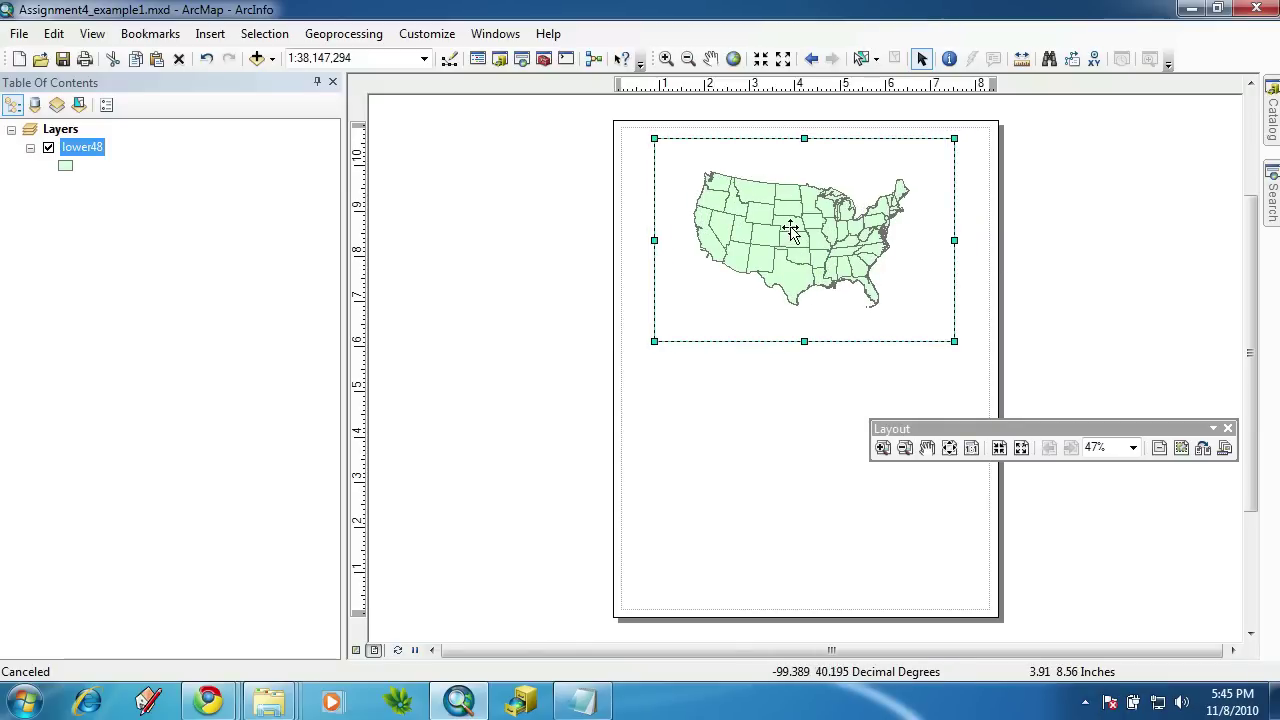
{"action": "left_click_drag", "start_coordinate": [792, 255], "coordinate": [806, 470]}
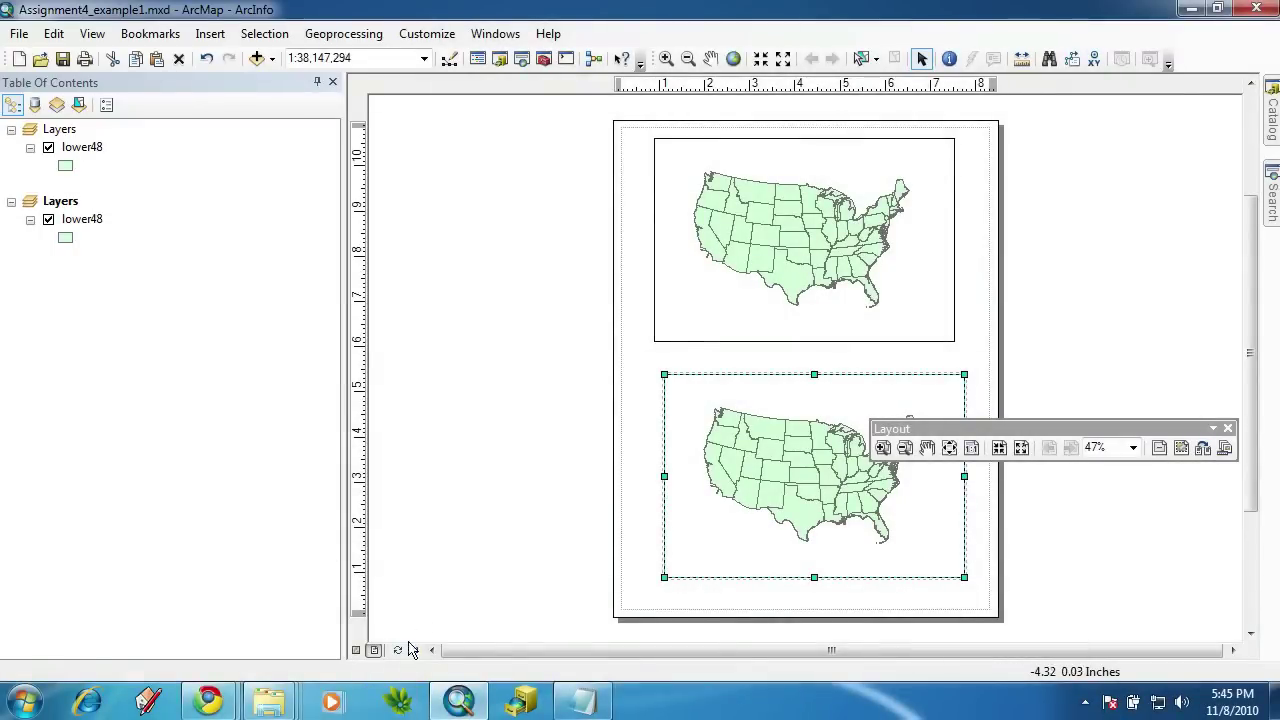
In Data View, activate the lower Layers data frame to display its lower48 map.
{"action": "left_click", "coordinate": [356, 651]}
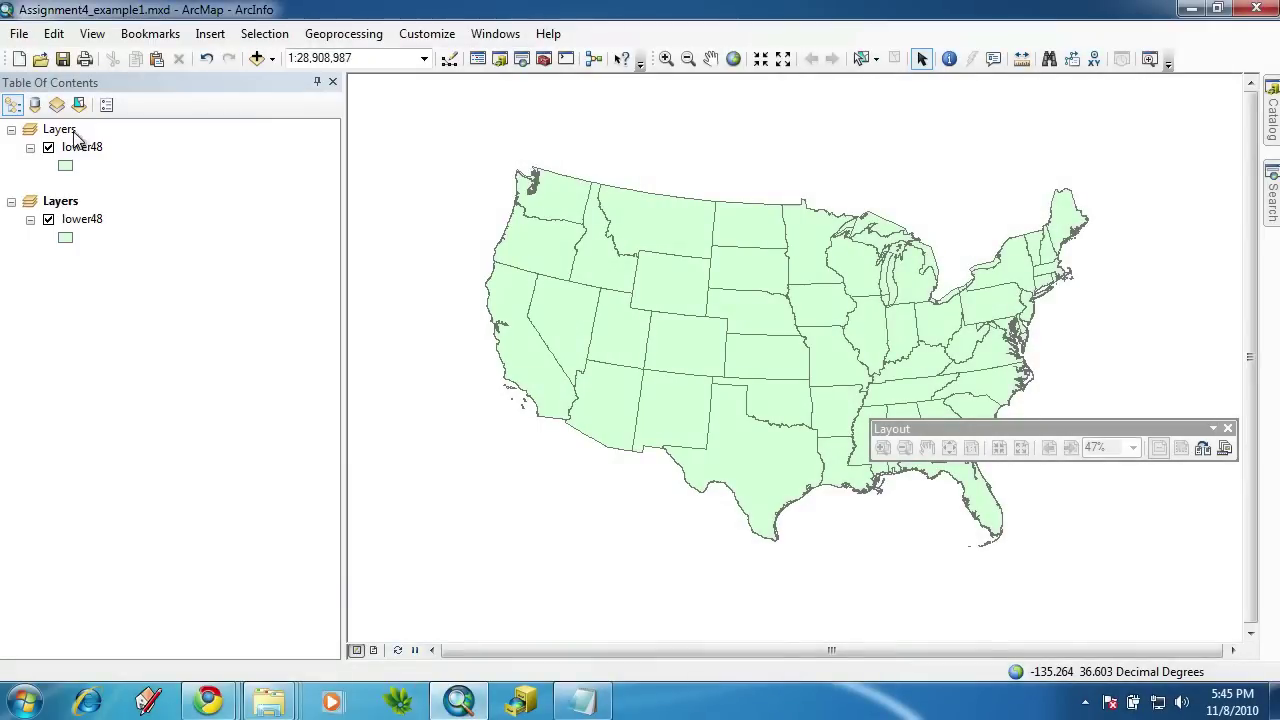
{"action": "right_click", "coordinate": [64, 131]}
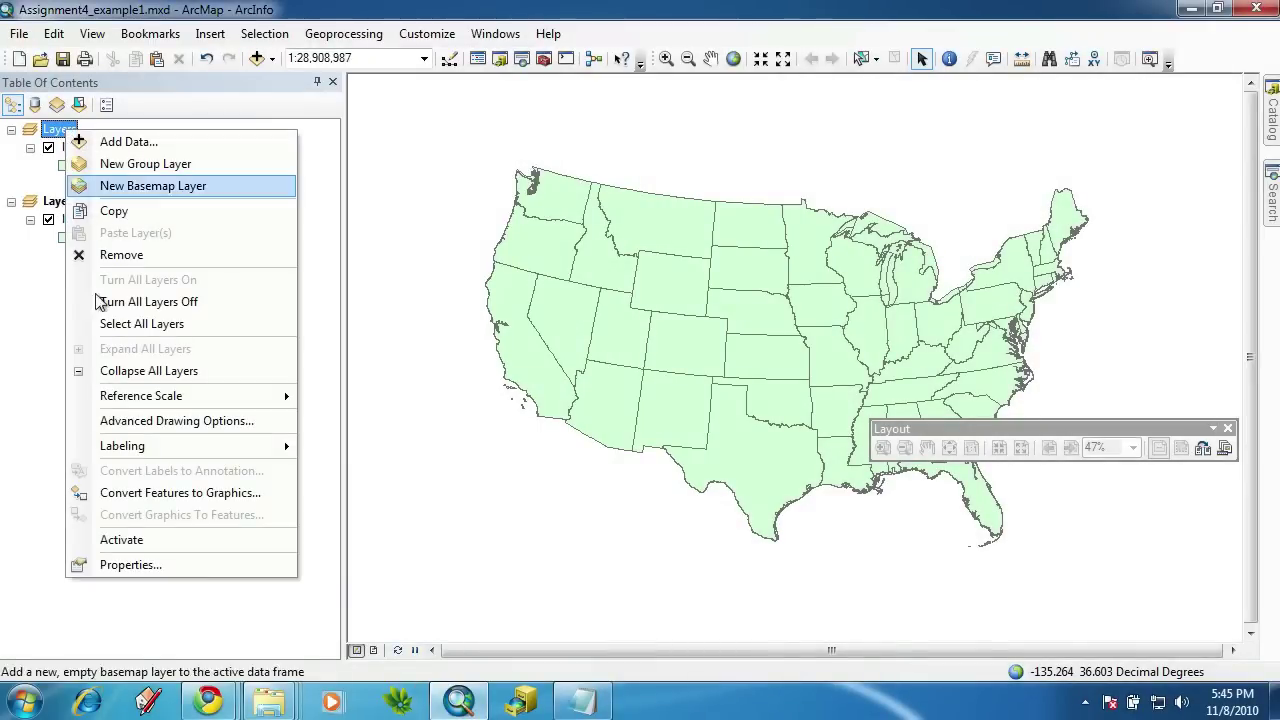
{"action": "left_click", "coordinate": [137, 541]}
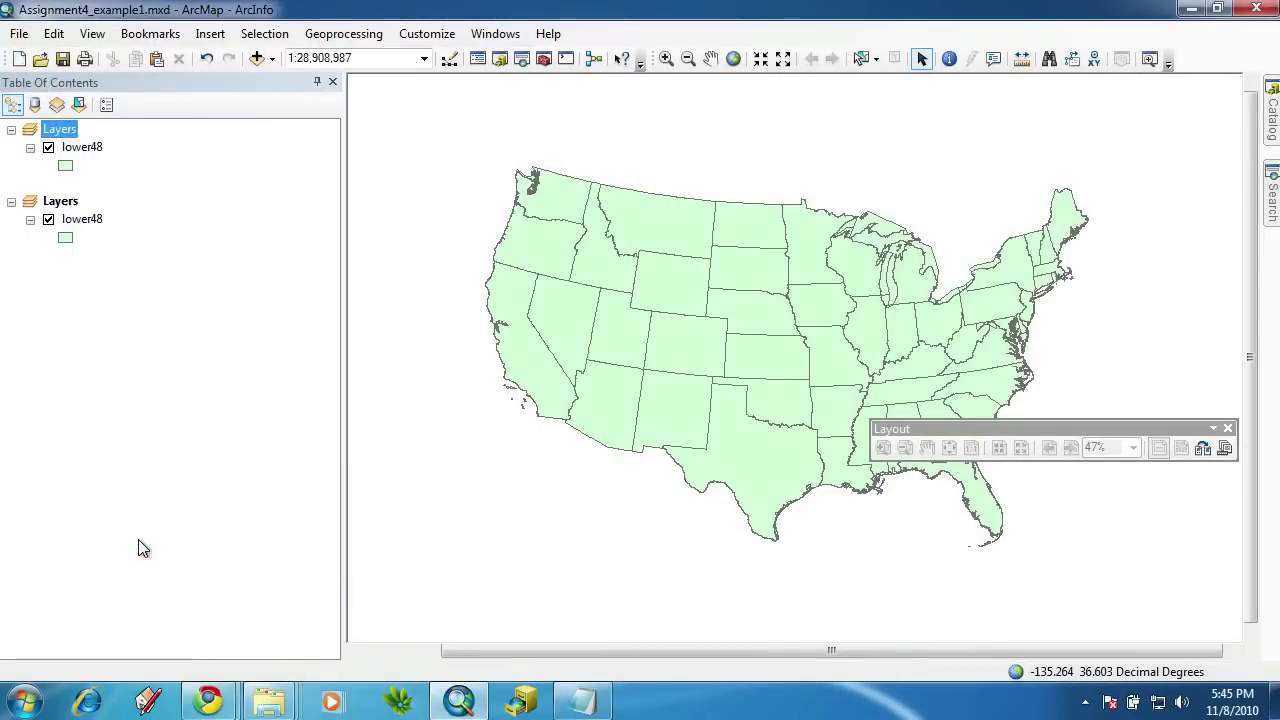
{"action": "right_click", "coordinate": [60, 202]}
{"action": "left_click", "coordinate": [170, 614]}
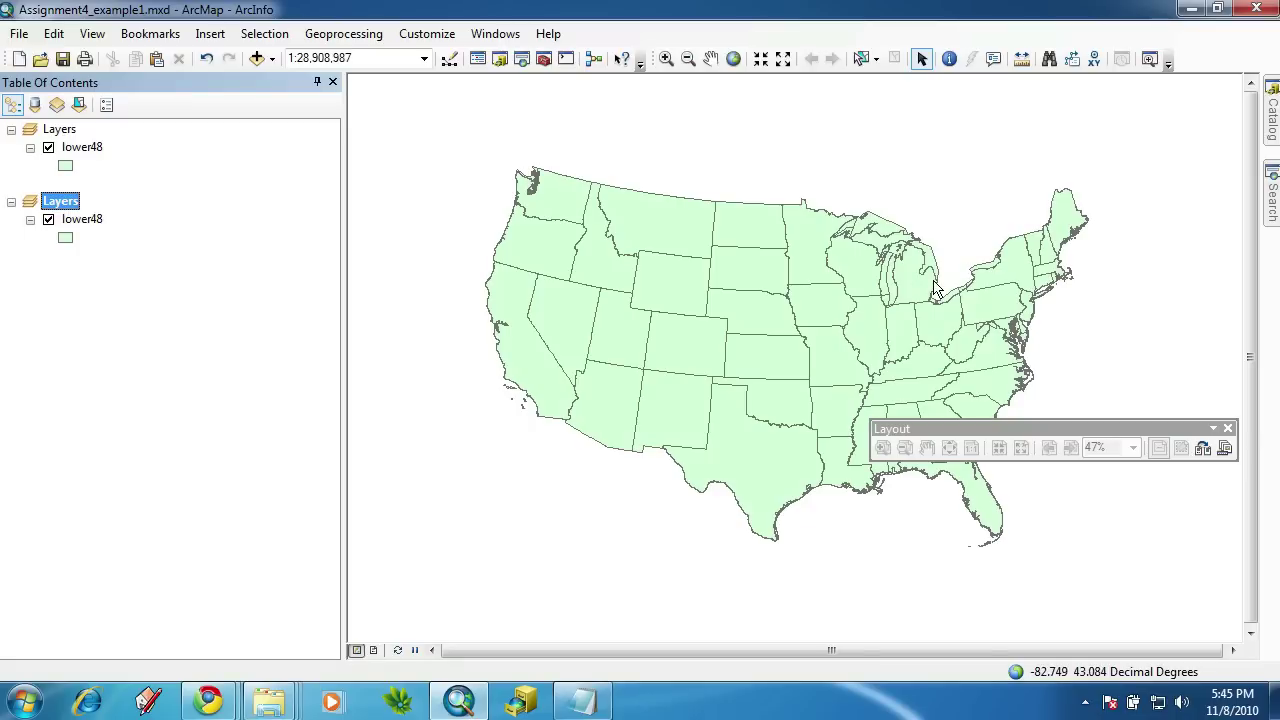
{"action": "left_click", "coordinate": [374, 651]}
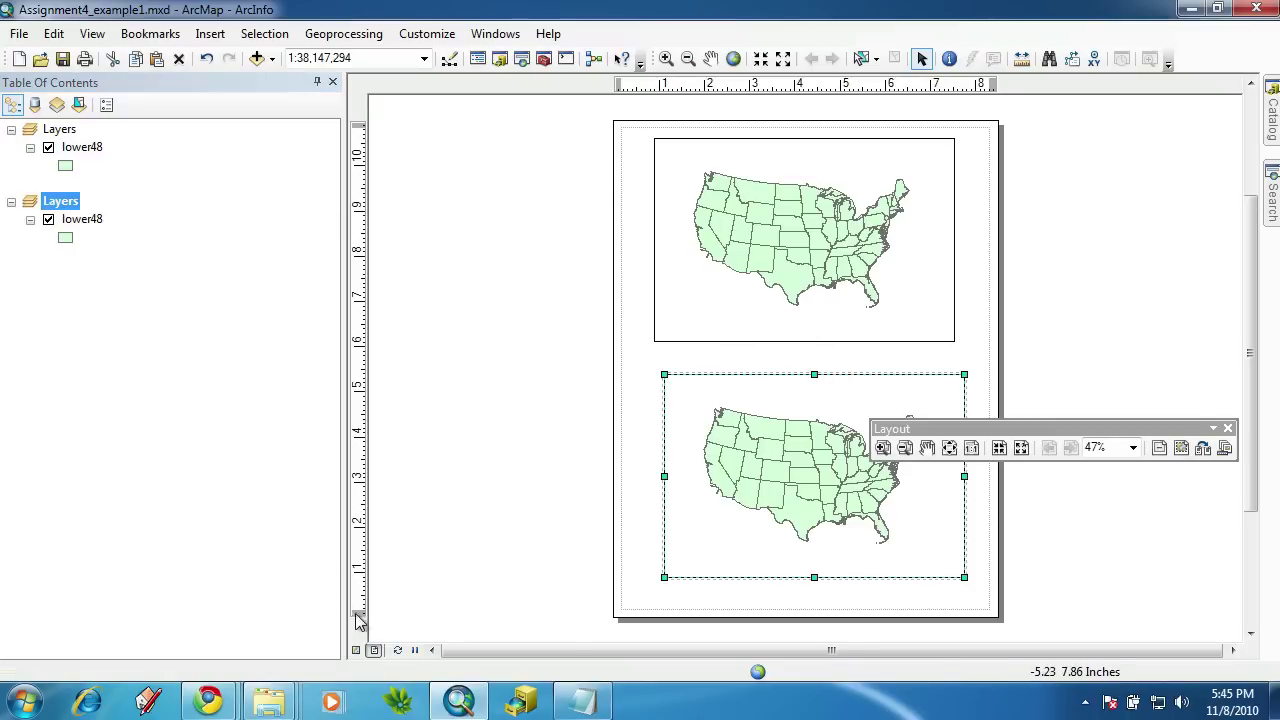
{"action": "left_click", "coordinate": [357, 650]}
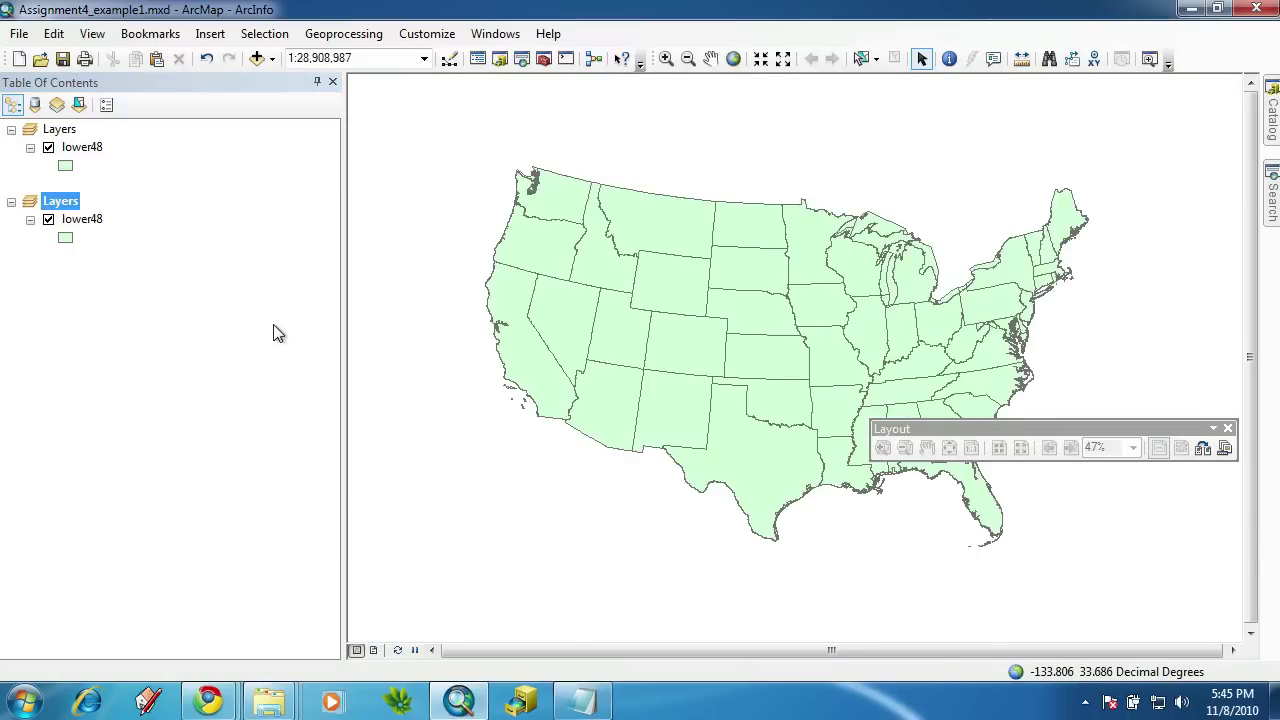
Symbolize lower48 by Categories > Unique values on STATE, adding all values, and apply.
{"action": "right_click", "coordinate": [86, 223]}
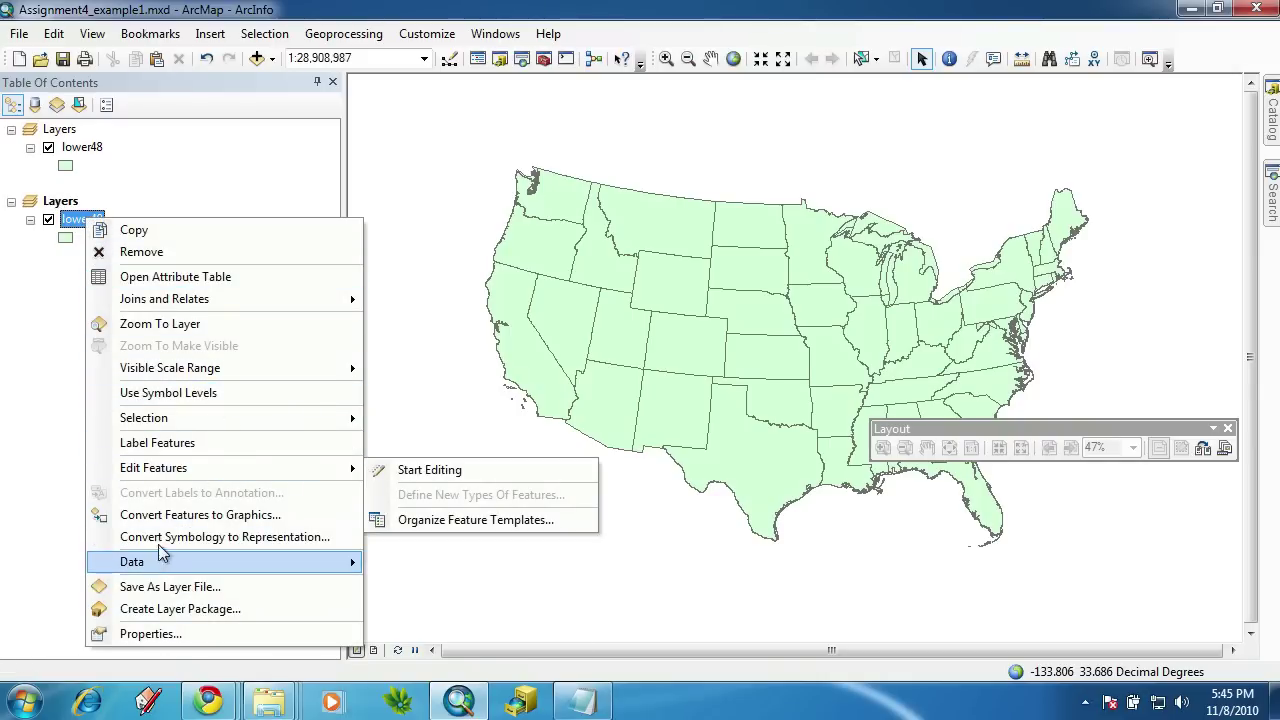
{"action": "left_click", "coordinate": [163, 634]}
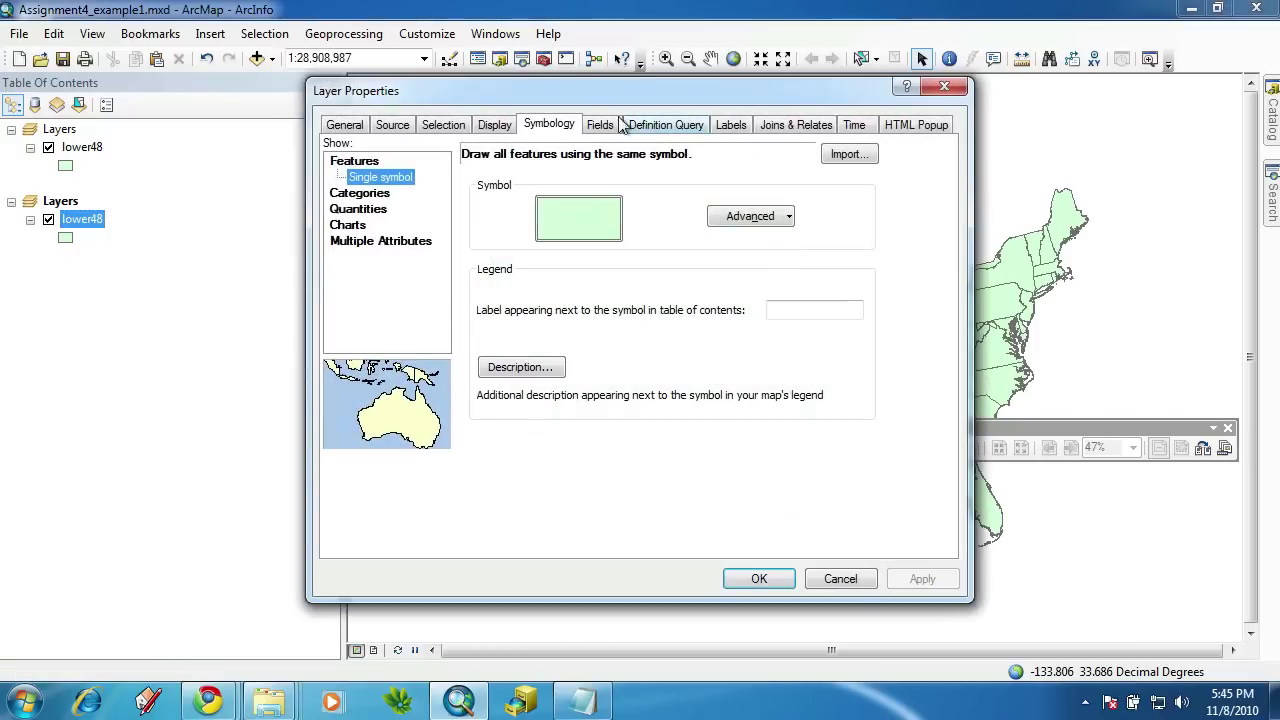
{"action": "left_click", "coordinate": [370, 194]}
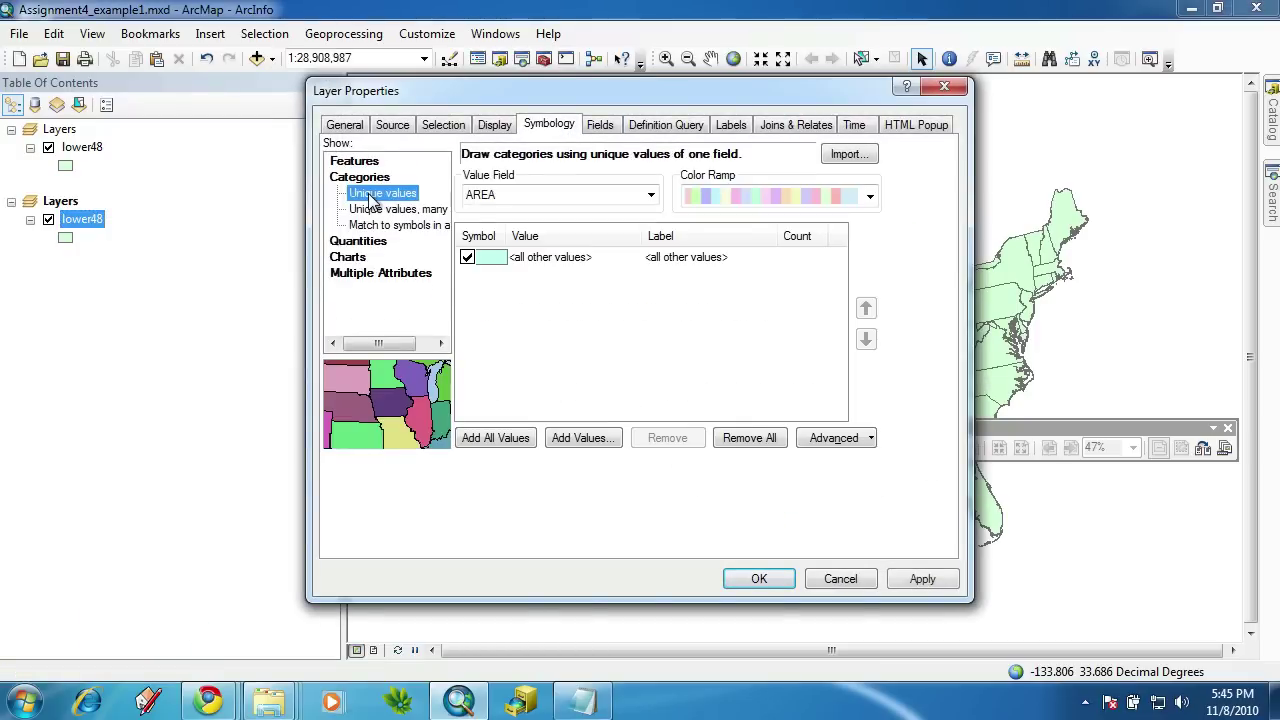
{"action": "left_click", "coordinate": [556, 196]}
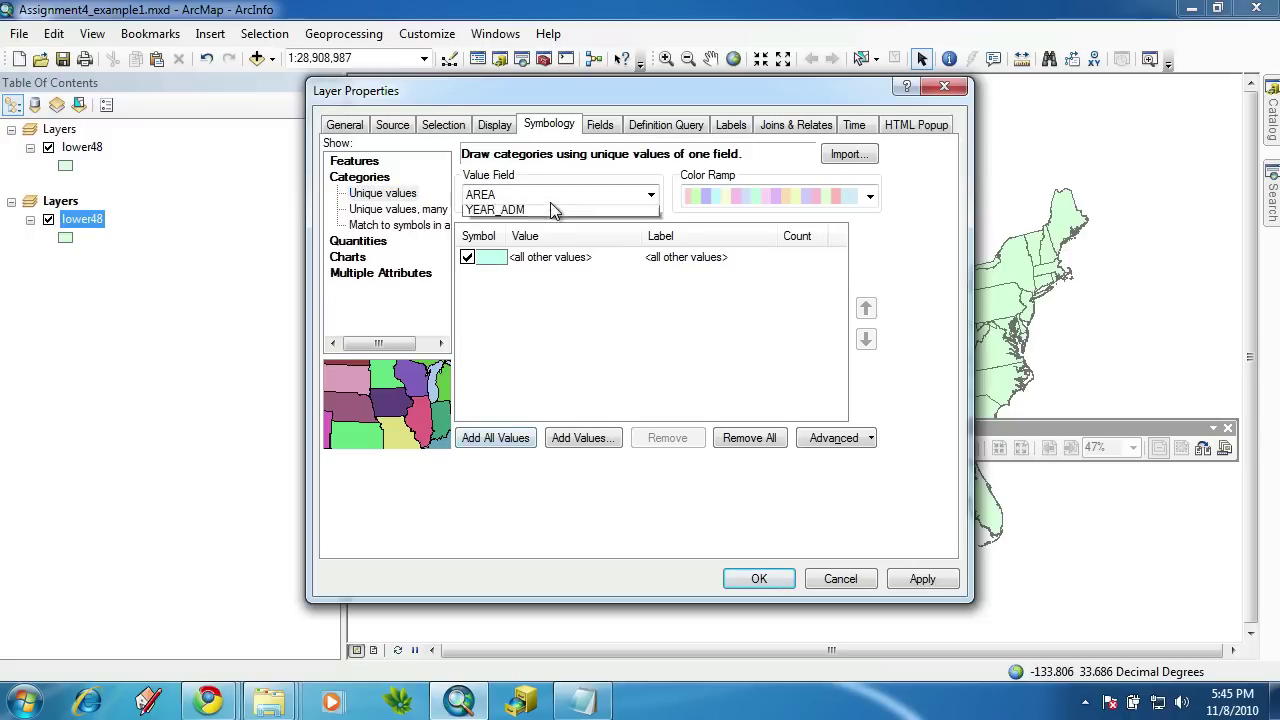
{"action": "left_click", "coordinate": [515, 252]}
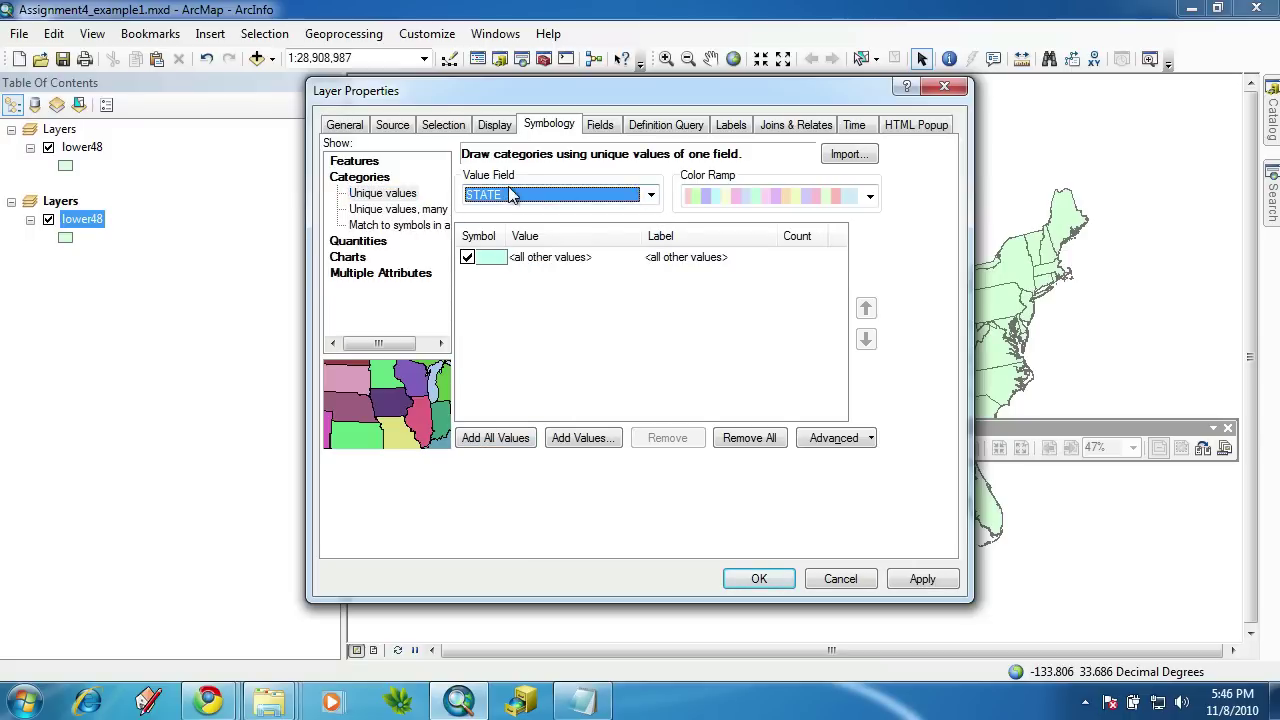
{"action": "left_click", "coordinate": [501, 440]}
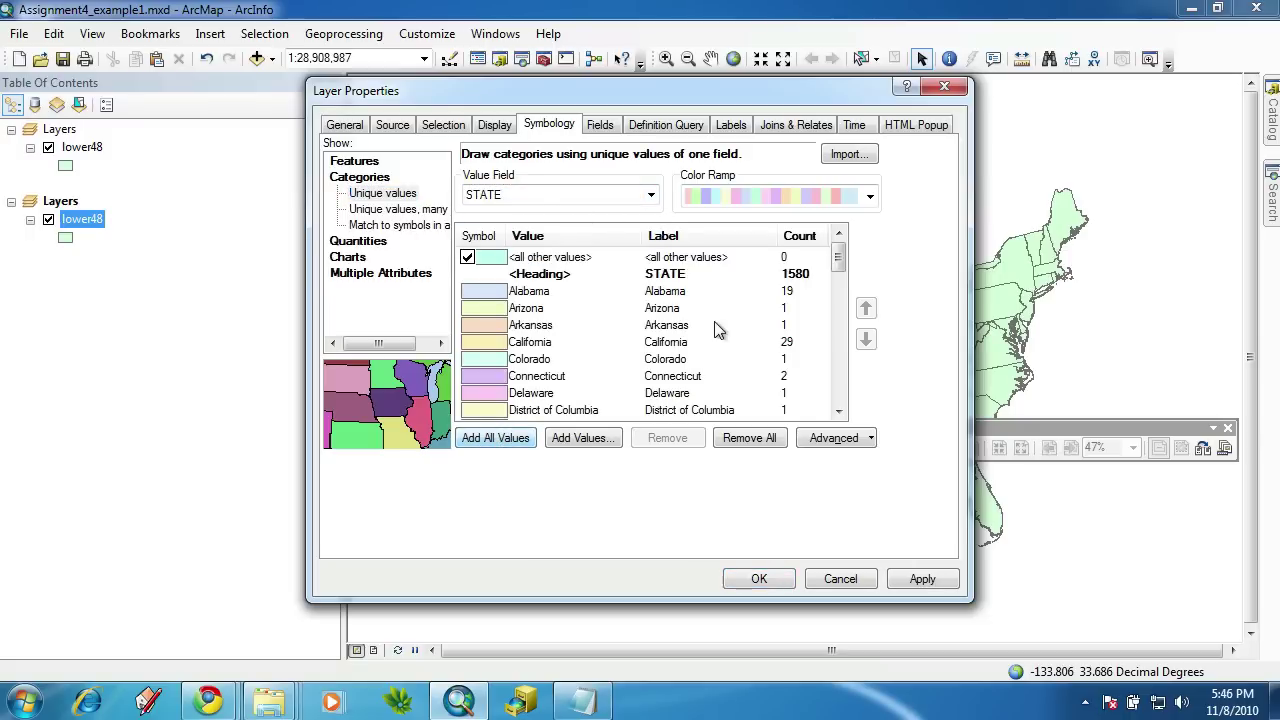
{"action": "left_click", "coordinate": [931, 584]}
{"action": "left_click", "coordinate": [760, 580]}
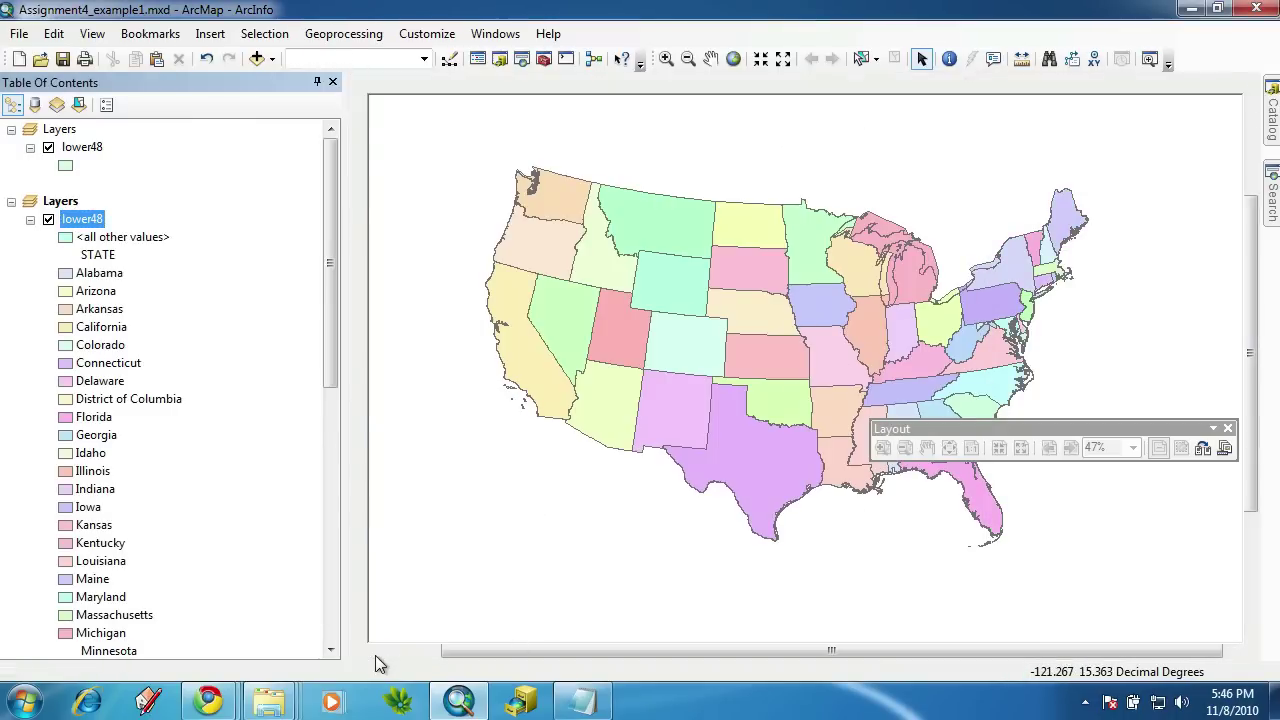
{"action": "left_click", "coordinate": [374, 652]}
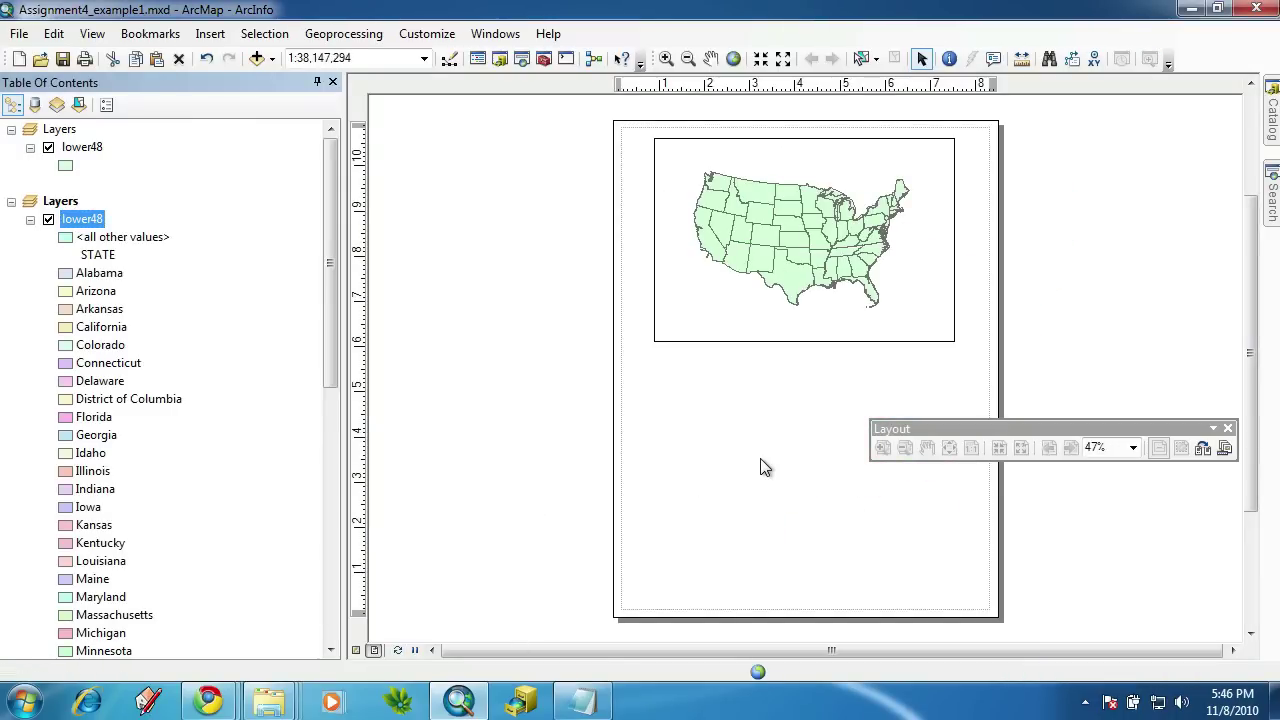
Rename the top data frame to 'Compare 1' and the lower one to 'Compare 2'.
{"action": "left_click", "coordinate": [783, 443]}
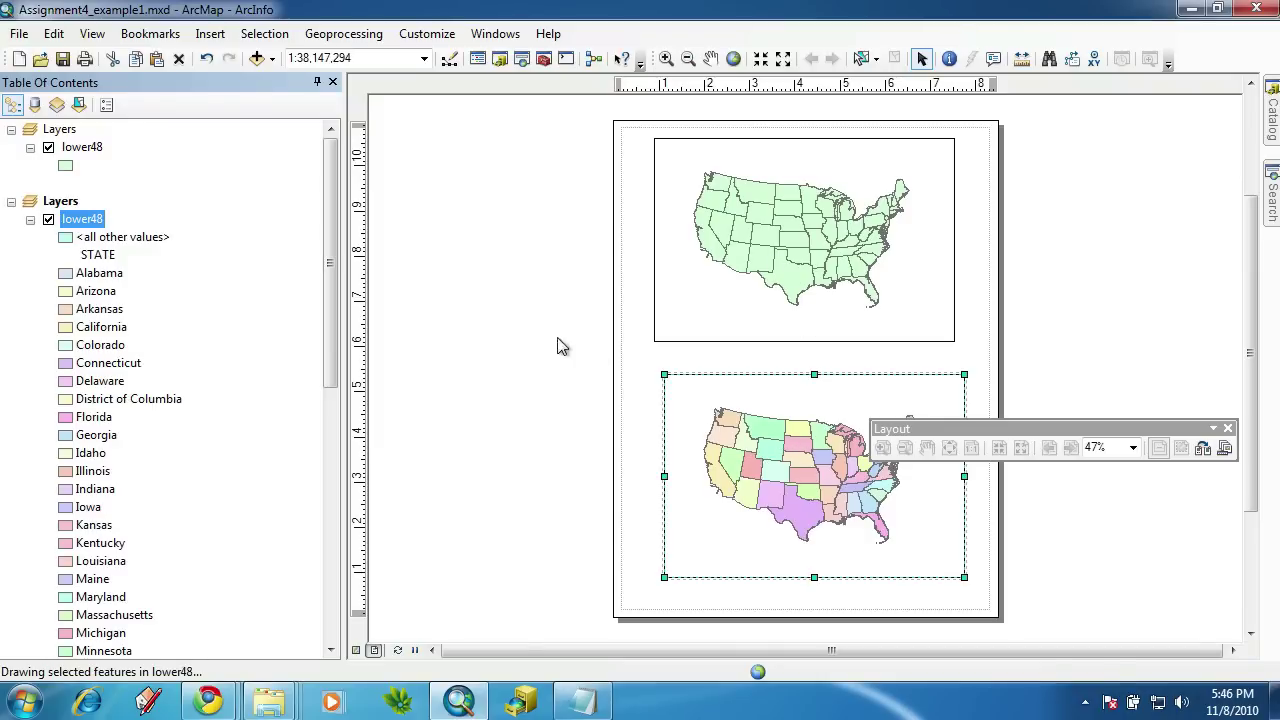
{"action": "double_click", "coordinate": [58, 130]}
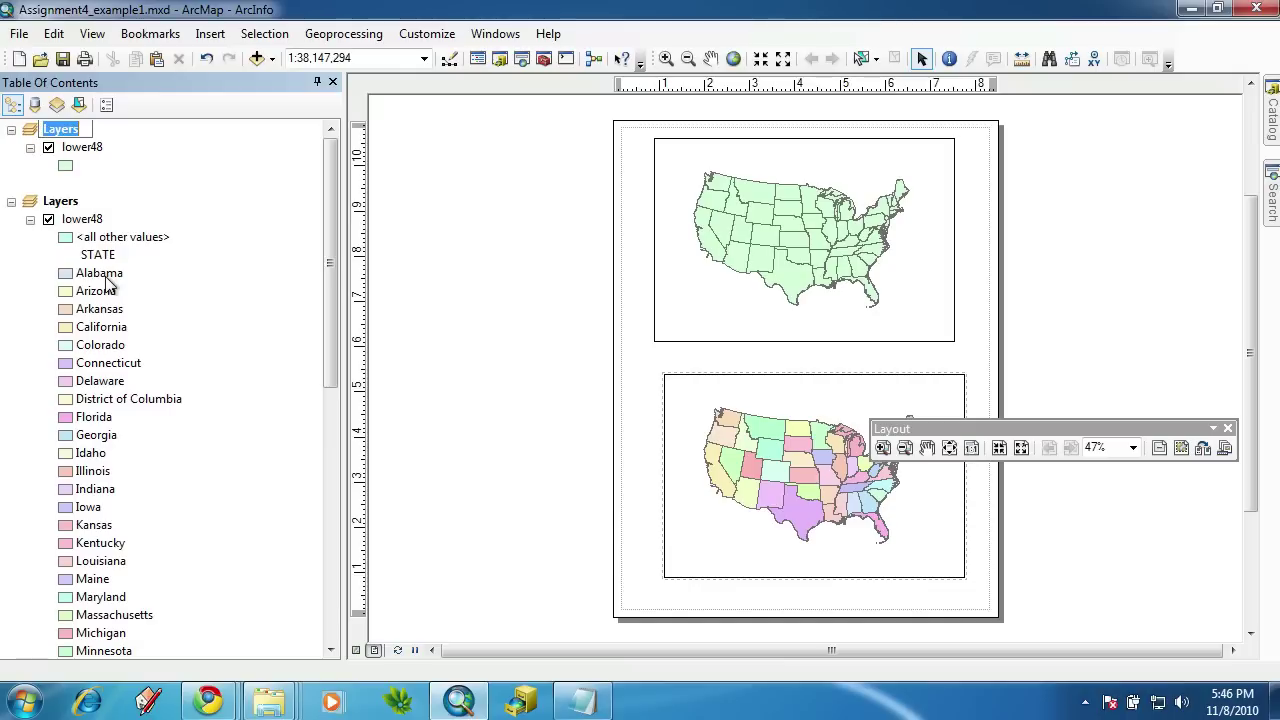
{"action": "type", "text": "Compare 1"}
{"action": "key", "text": "Return"}
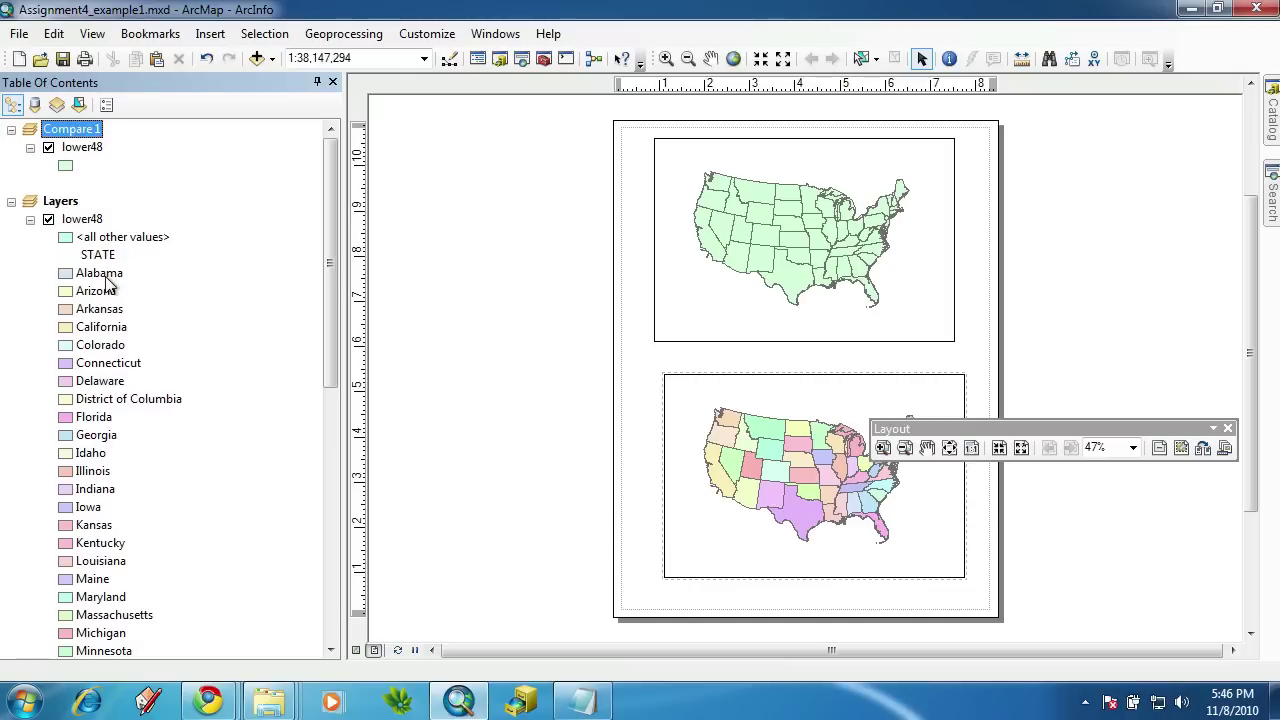
{"action": "left_click", "coordinate": [60, 202]}
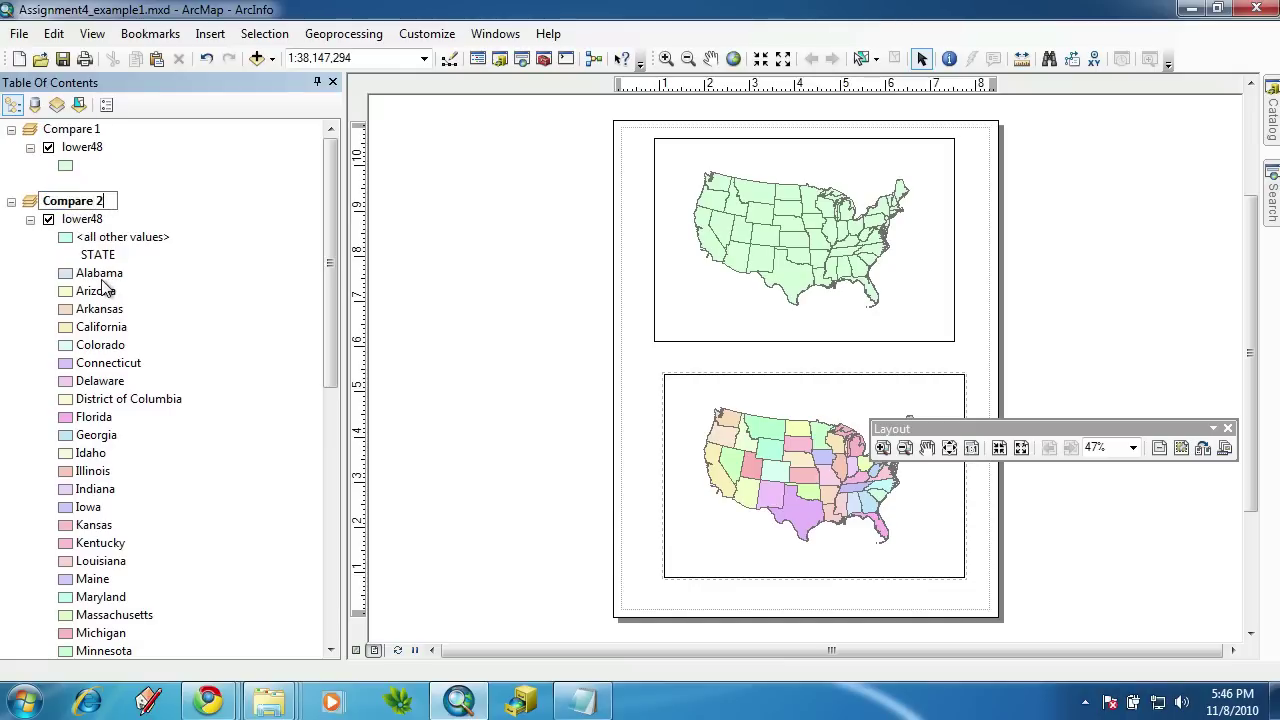
{"action": "key", "text": "Return"}
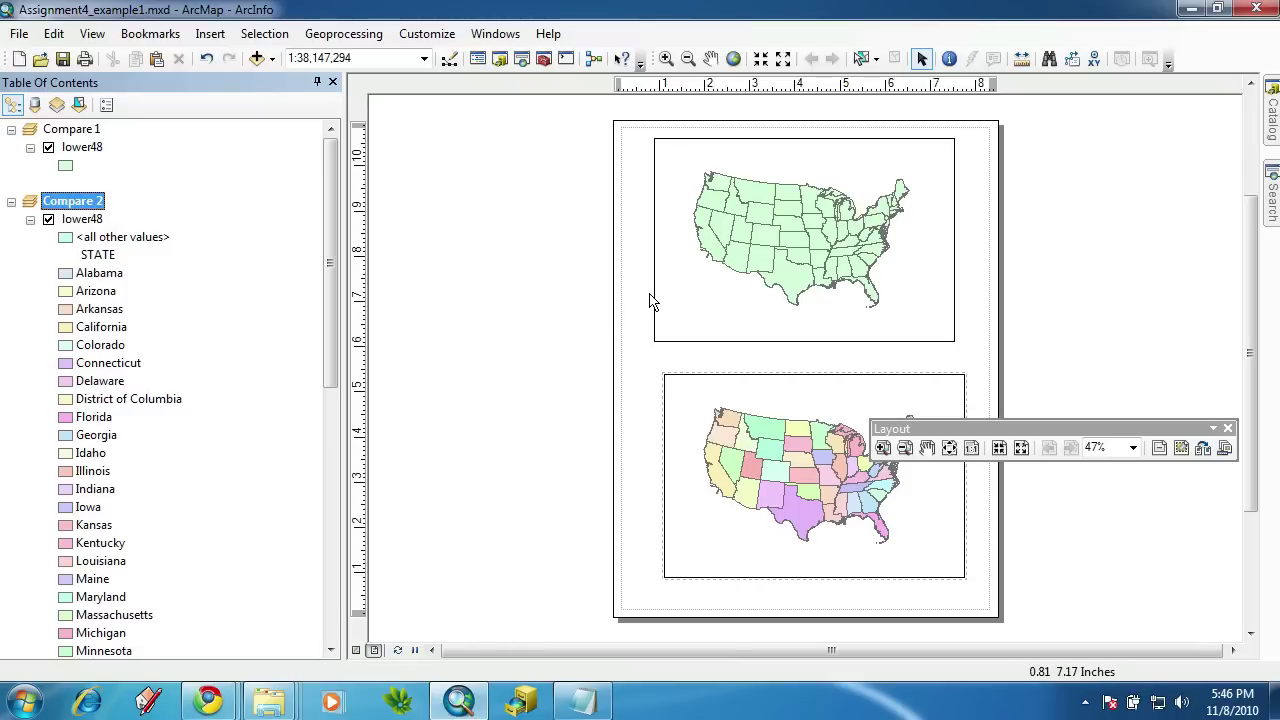
{"action": "left_click", "coordinate": [577, 304]}
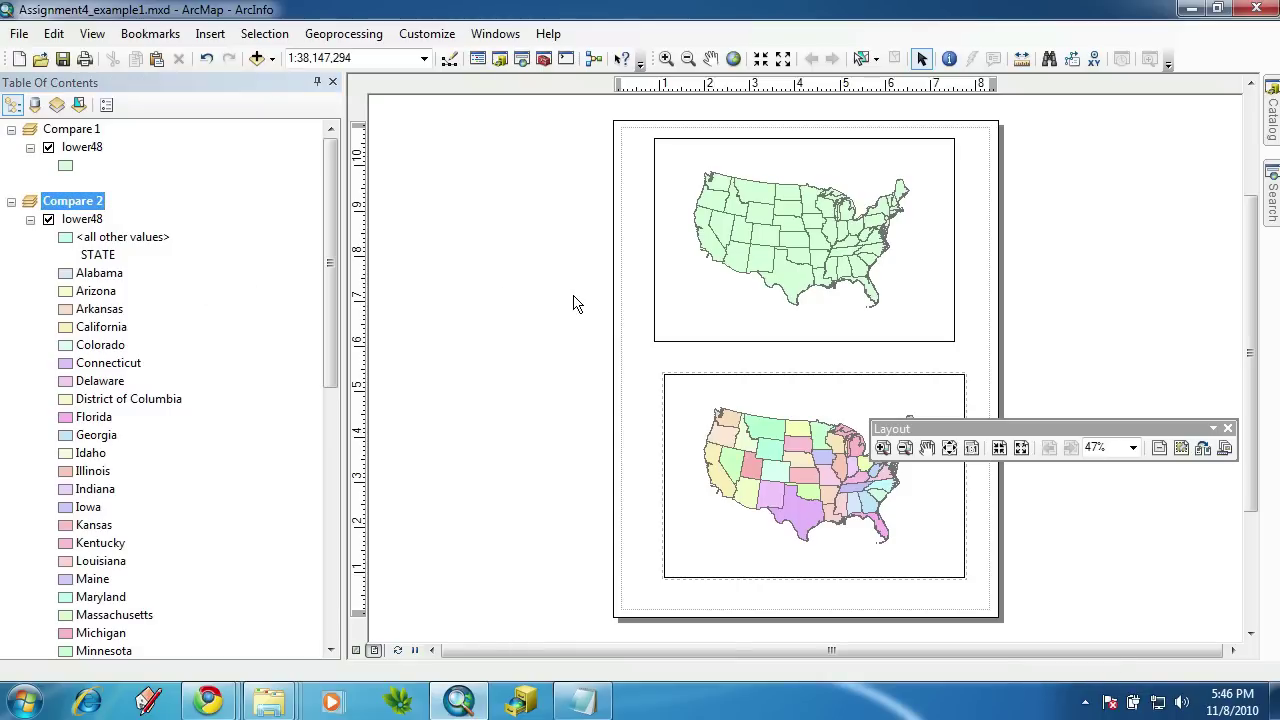